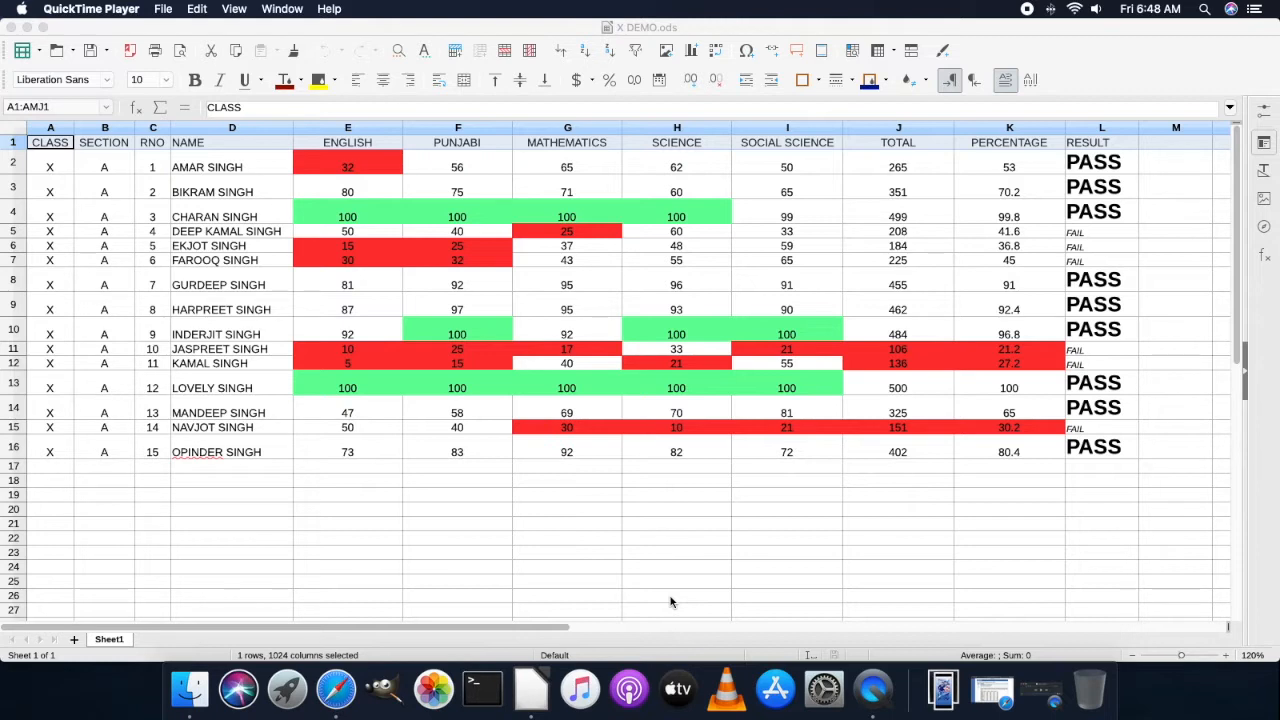
{"action": "left_click", "coordinate": [1143, 66]}
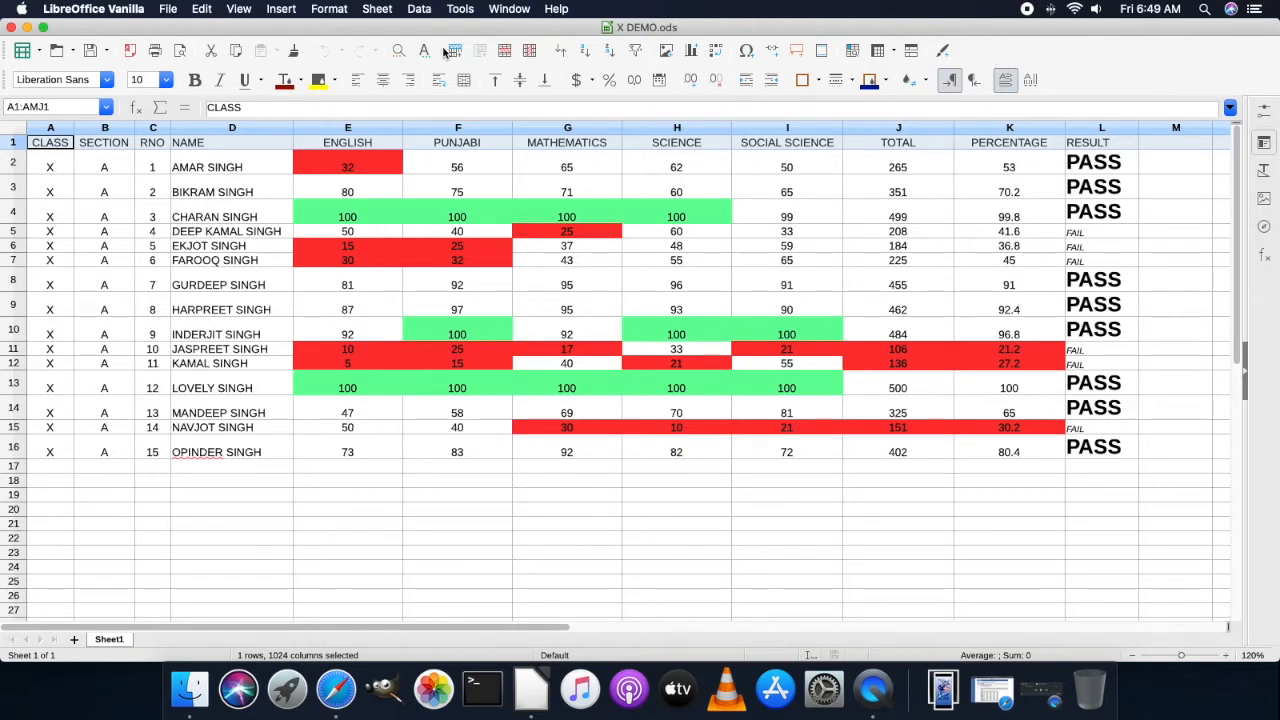
{"action": "left_click", "coordinate": [211, 215]}
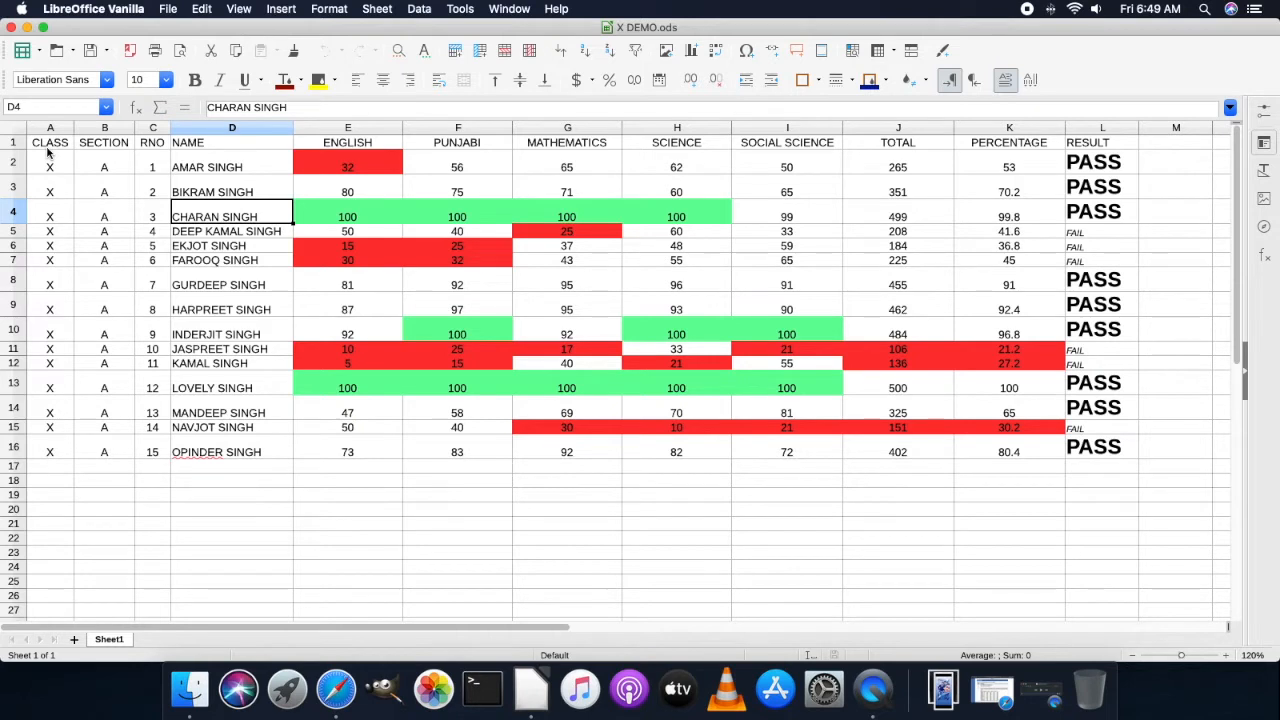
{"action": "left_click_drag", "start_coordinate": [47, 150], "coordinate": [1120, 453]}
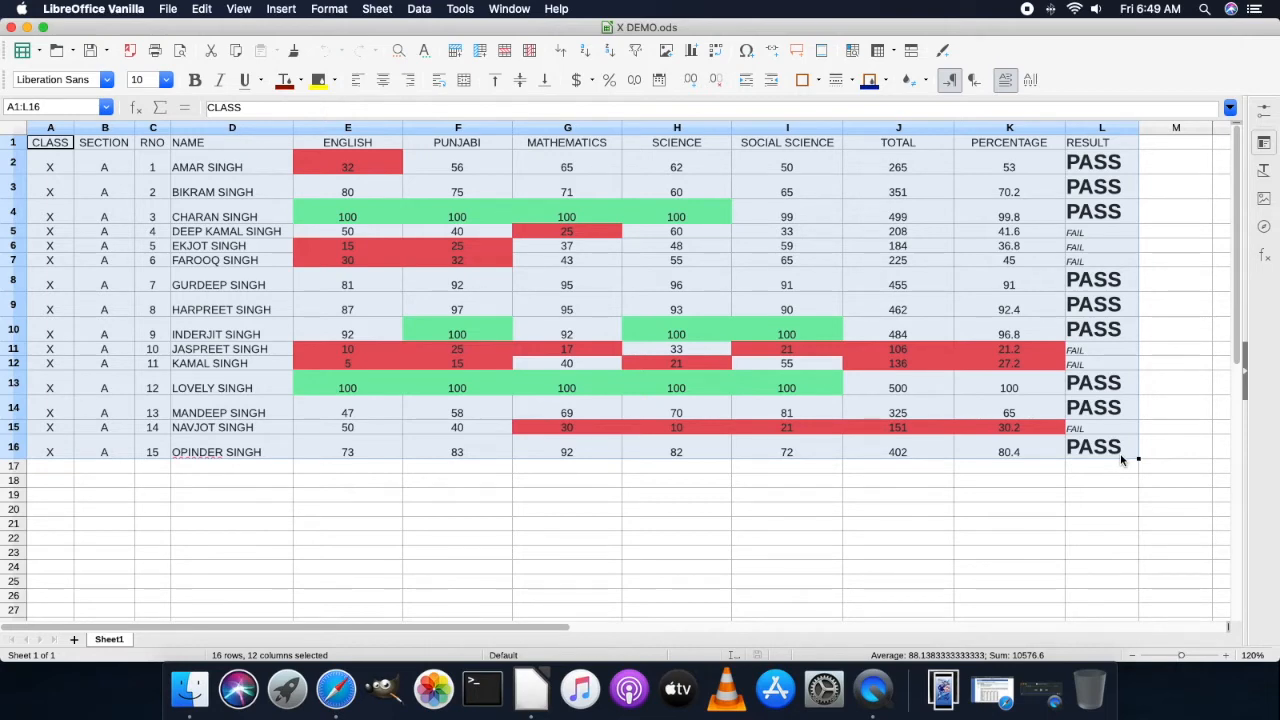
{"action": "left_click", "coordinate": [805, 499]}
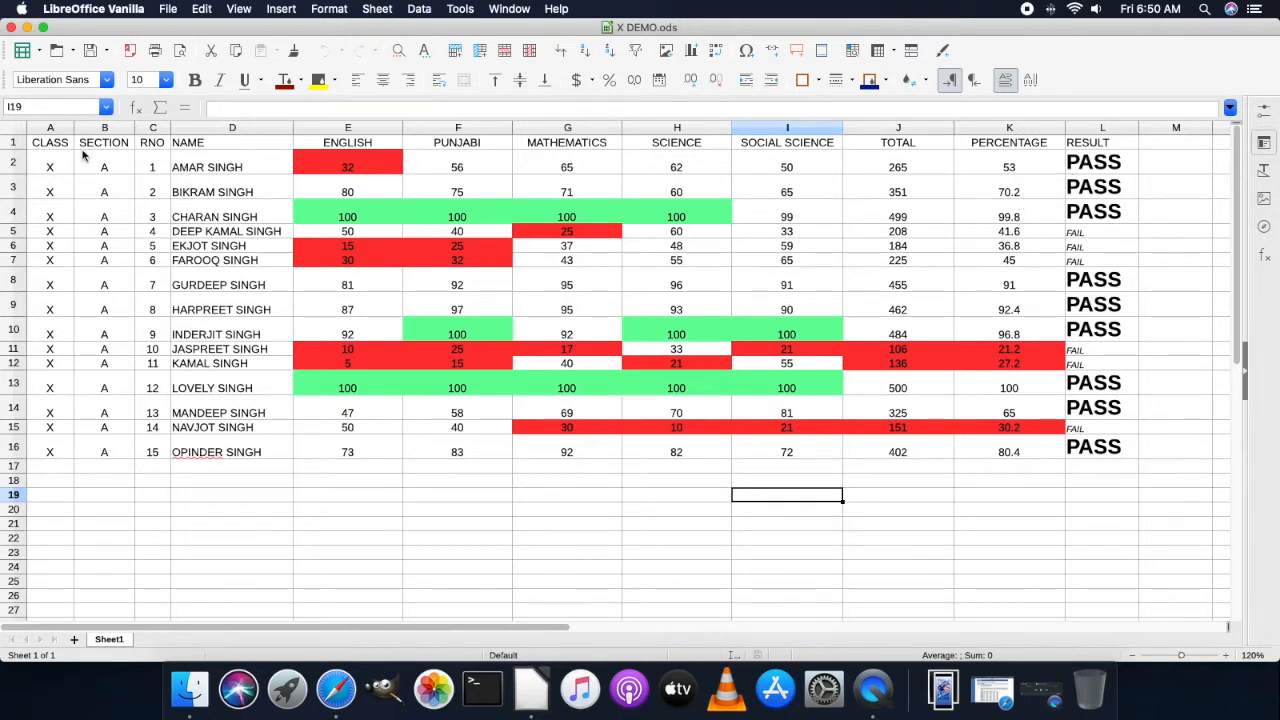
- Sort the whole marks table A1:L16 by PERCENTAGE in descending order
{"action": "left_click_drag", "start_coordinate": [45, 147], "coordinate": [1098, 452]}
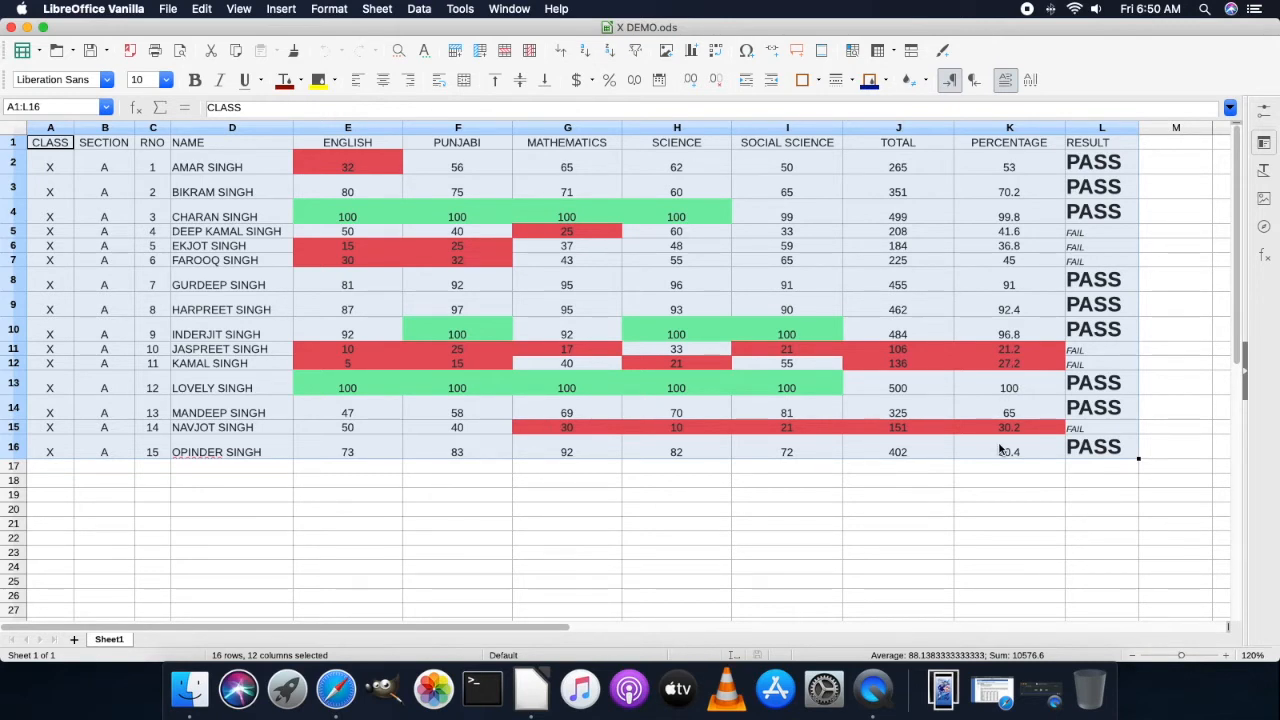
{"action": "left_click", "coordinate": [419, 10]}
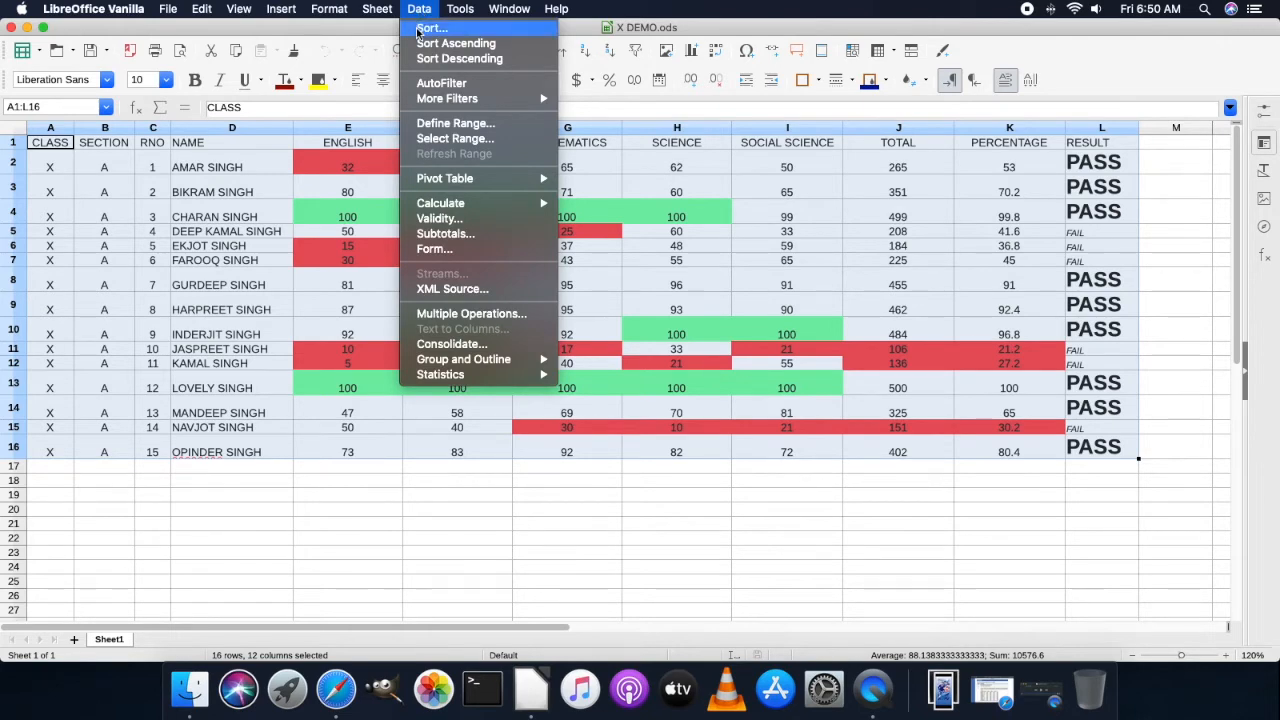
{"action": "left_click", "coordinate": [430, 28]}
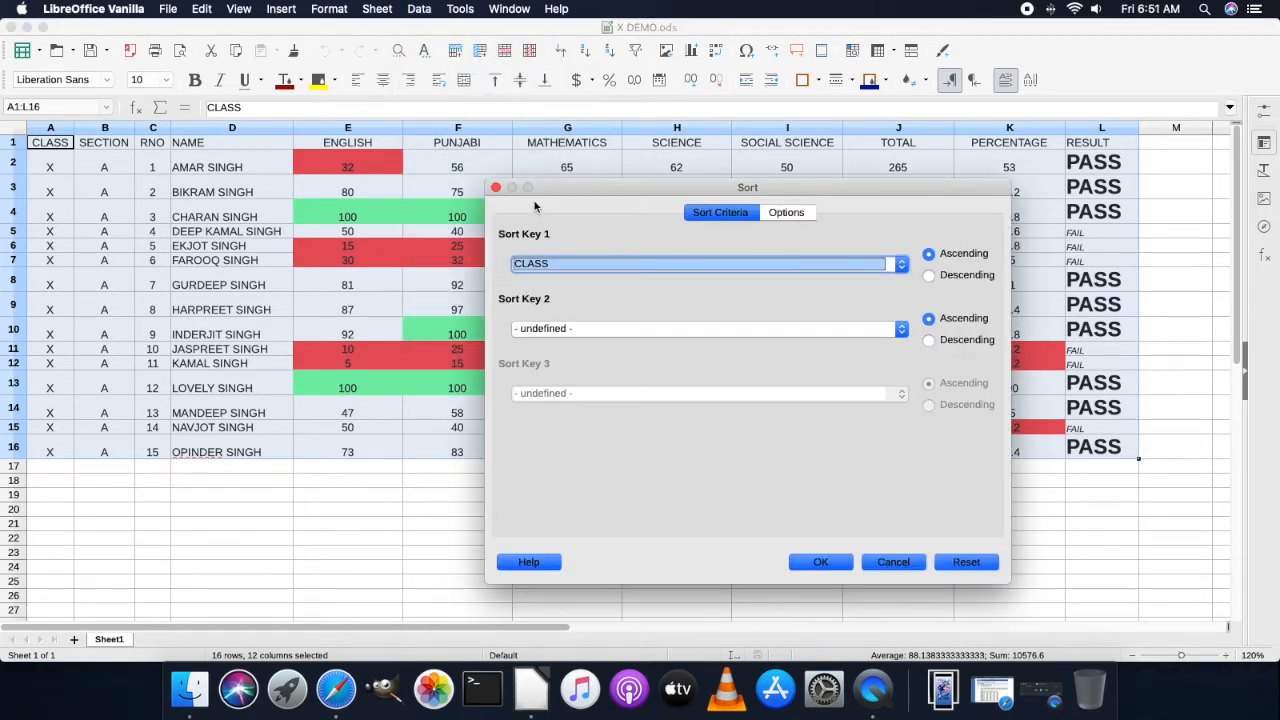
{"action": "left_click", "coordinate": [542, 264]}
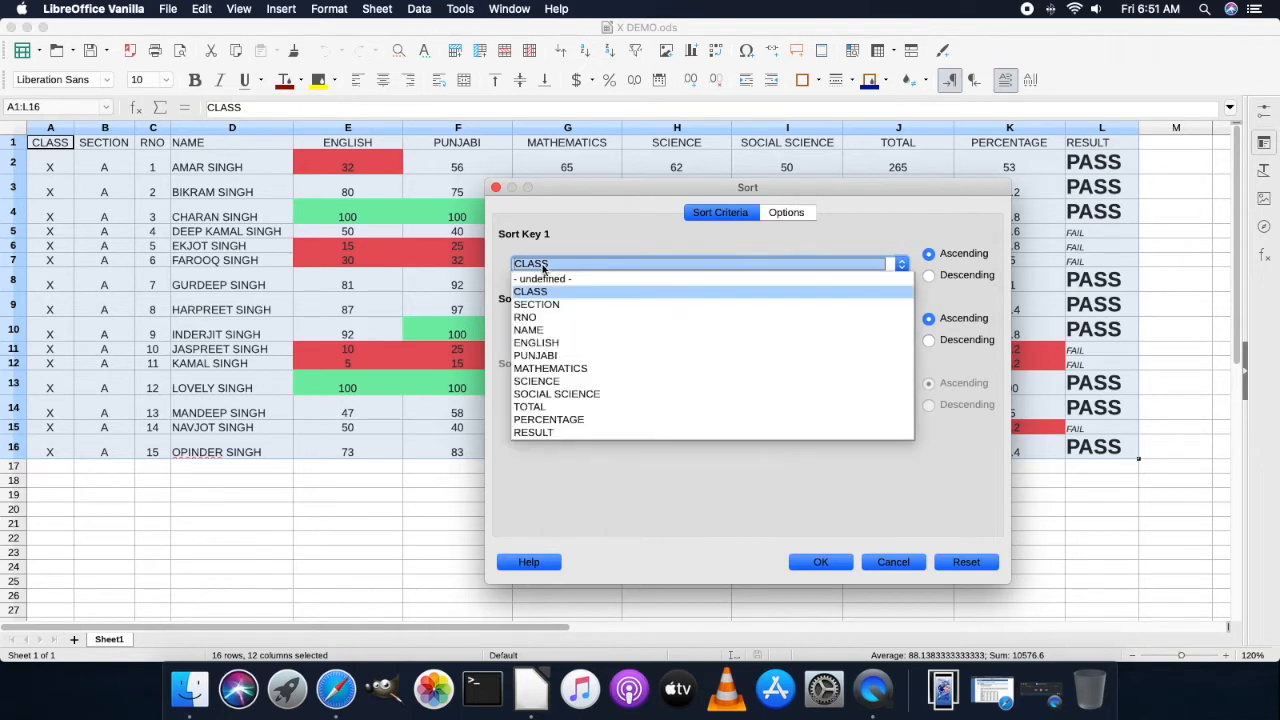
{"action": "left_click", "coordinate": [567, 421]}
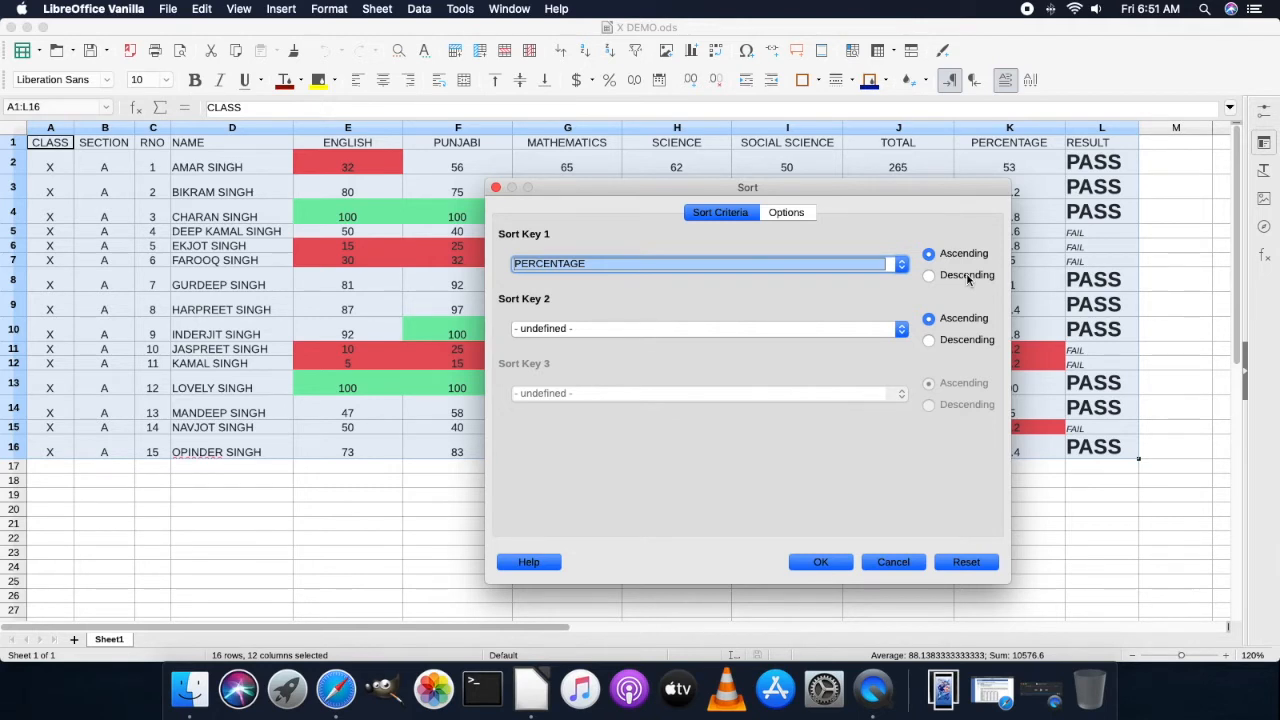
{"action": "left_click", "coordinate": [966, 276]}
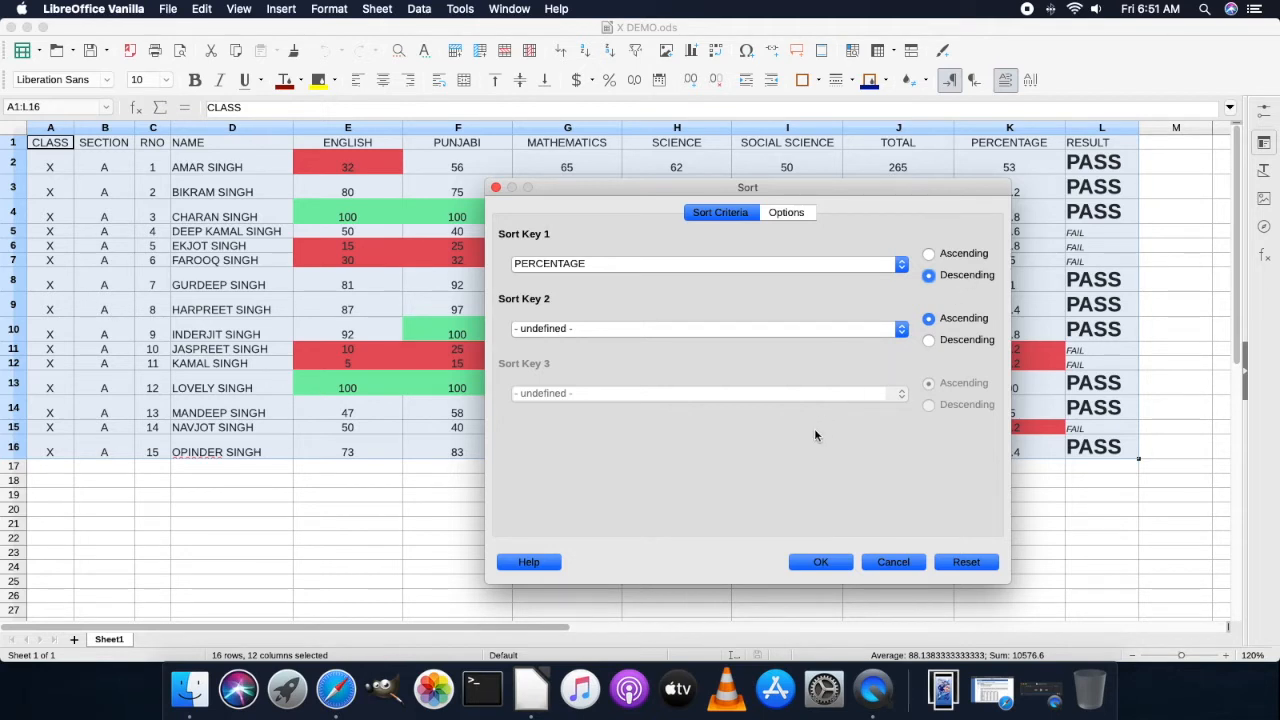
{"action": "left_click", "coordinate": [809, 560]}
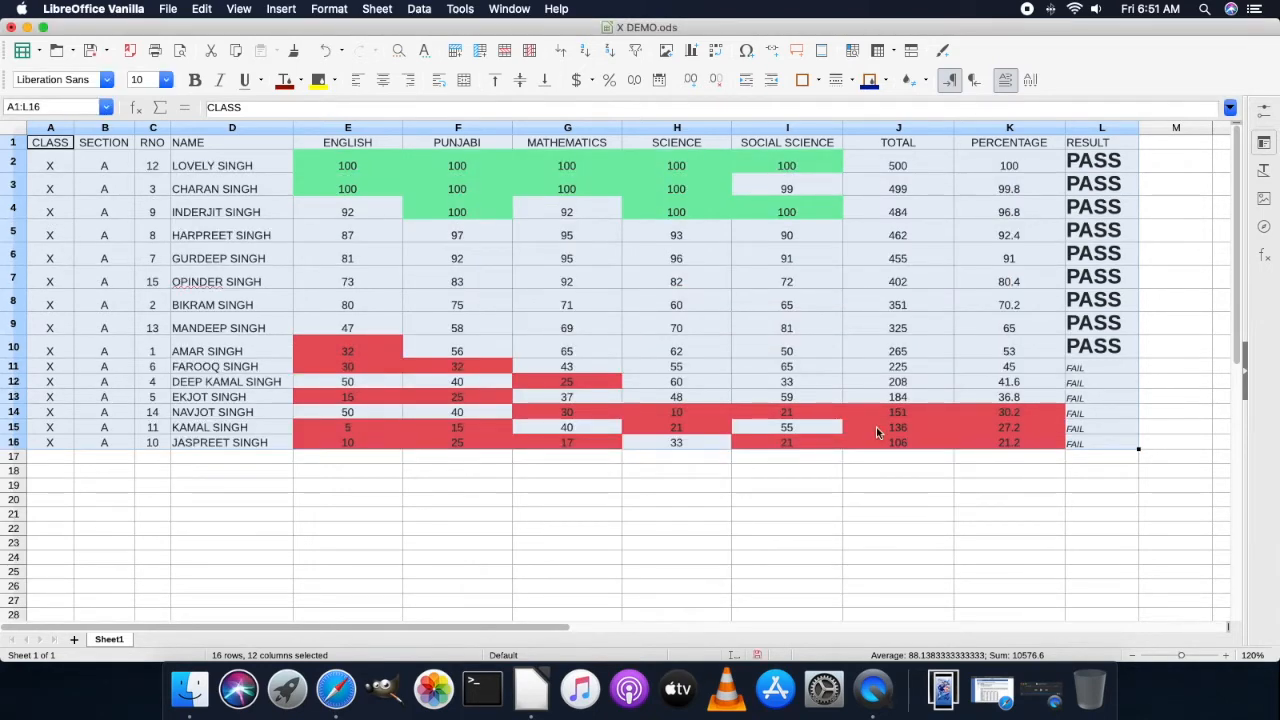
{"action": "left_click", "coordinate": [735, 306]}
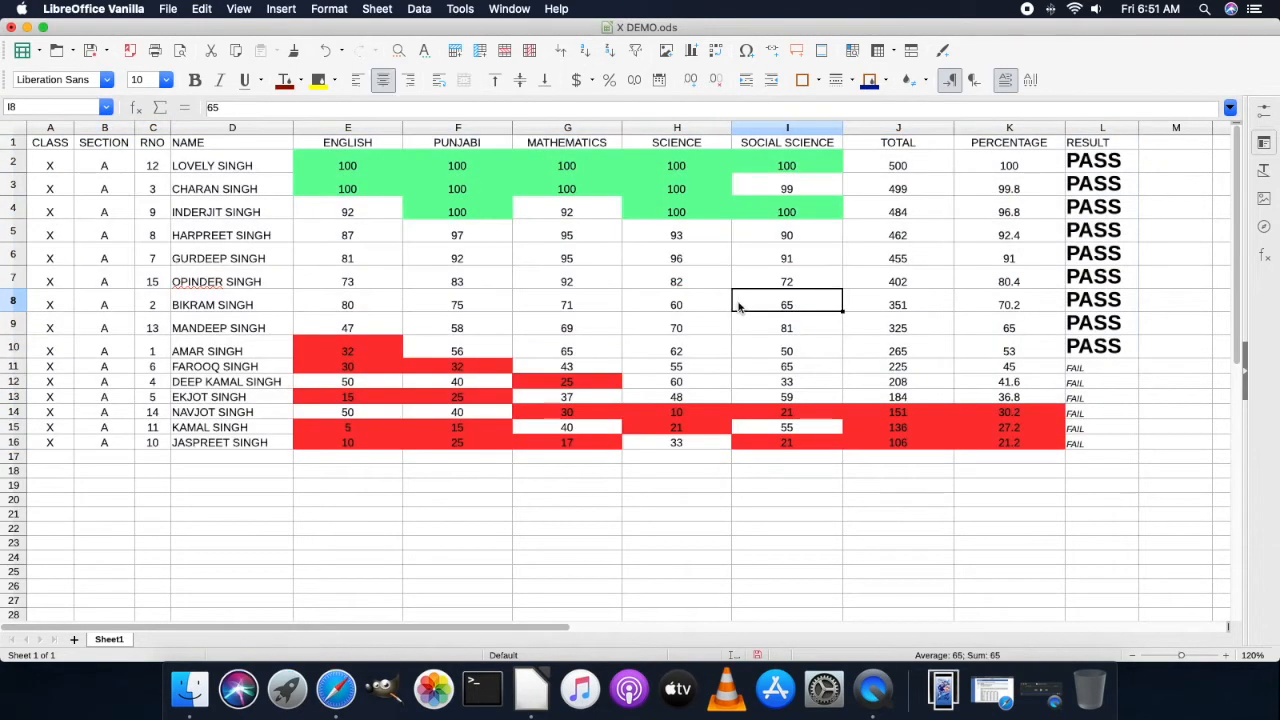
- Examine the sorted percentages from the first data row down, along with the total and subject marks of the first-ranked student
{"action": "left_click", "coordinate": [1012, 169]}
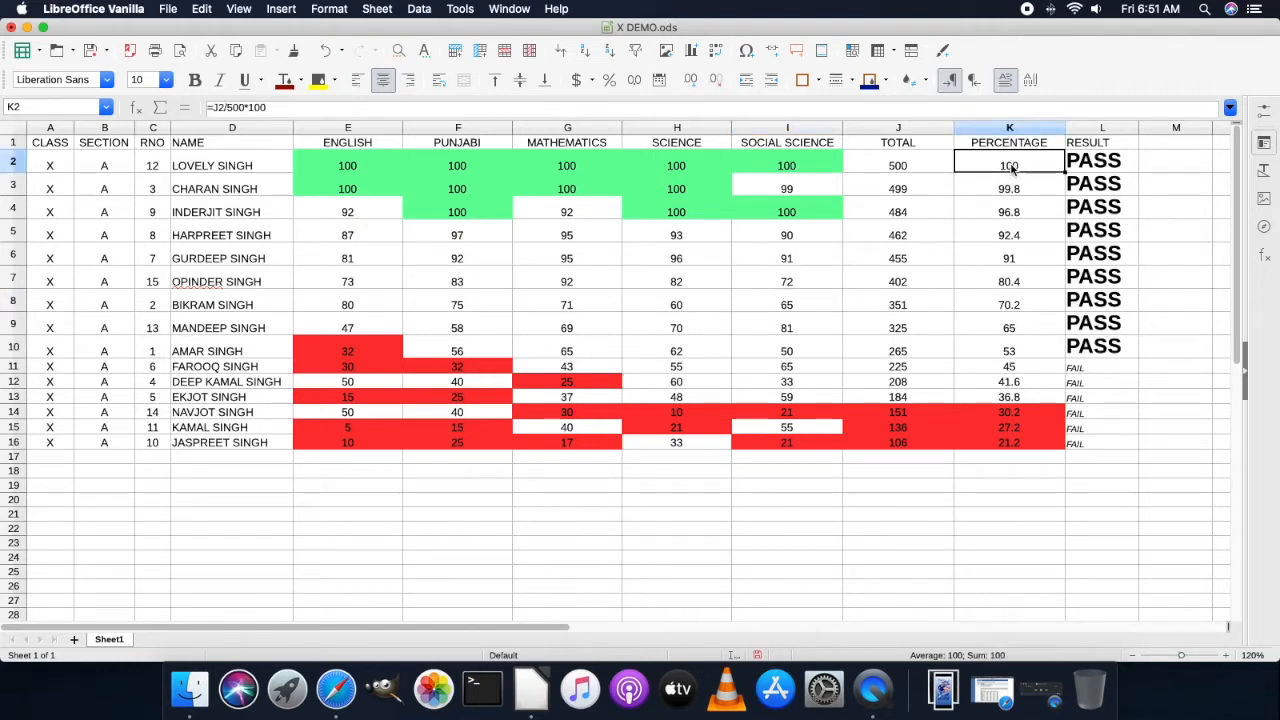
{"action": "left_click", "coordinate": [1014, 189]}
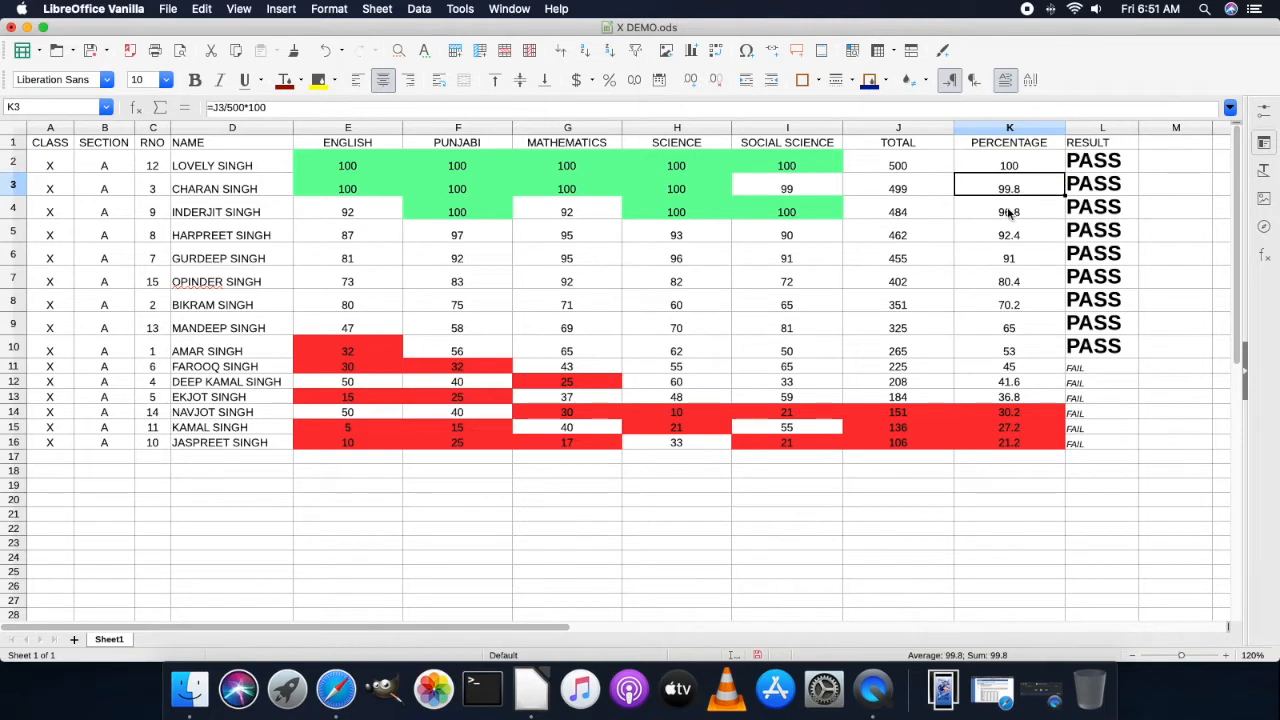
{"action": "left_click", "coordinate": [1010, 212]}
{"action": "left_click", "coordinate": [1014, 238]}
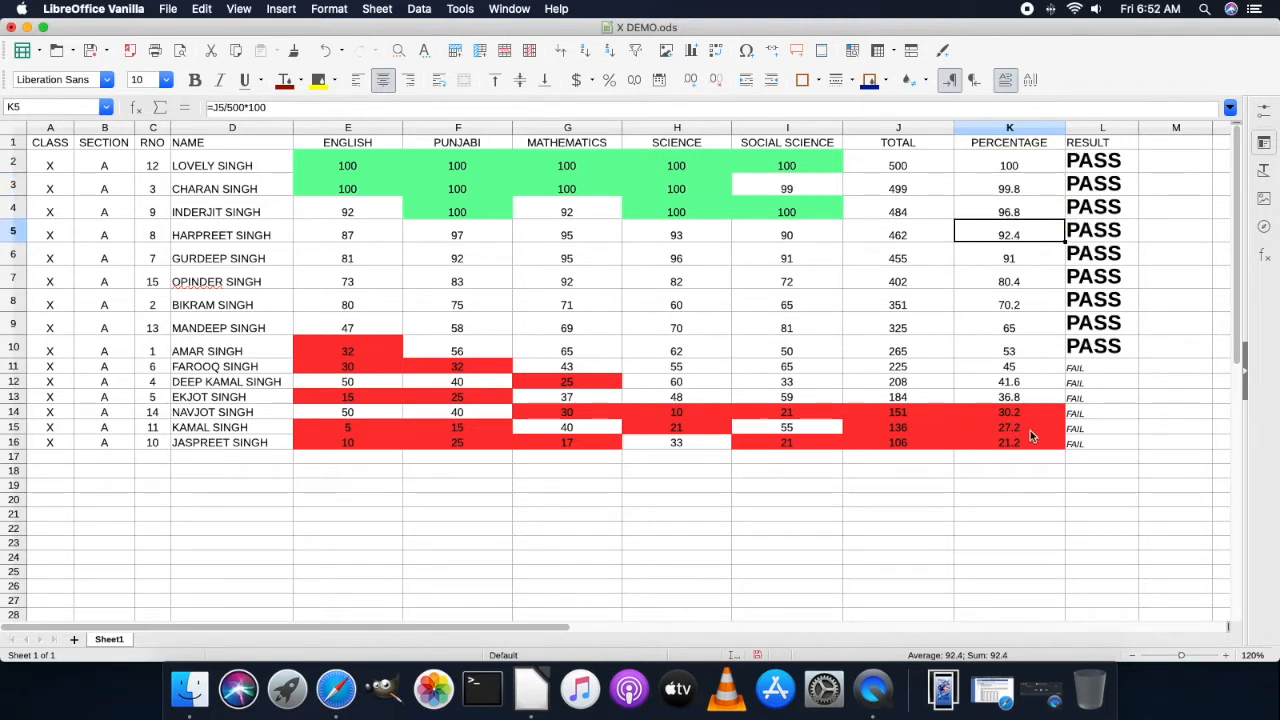
{"action": "left_click", "coordinate": [1002, 173]}
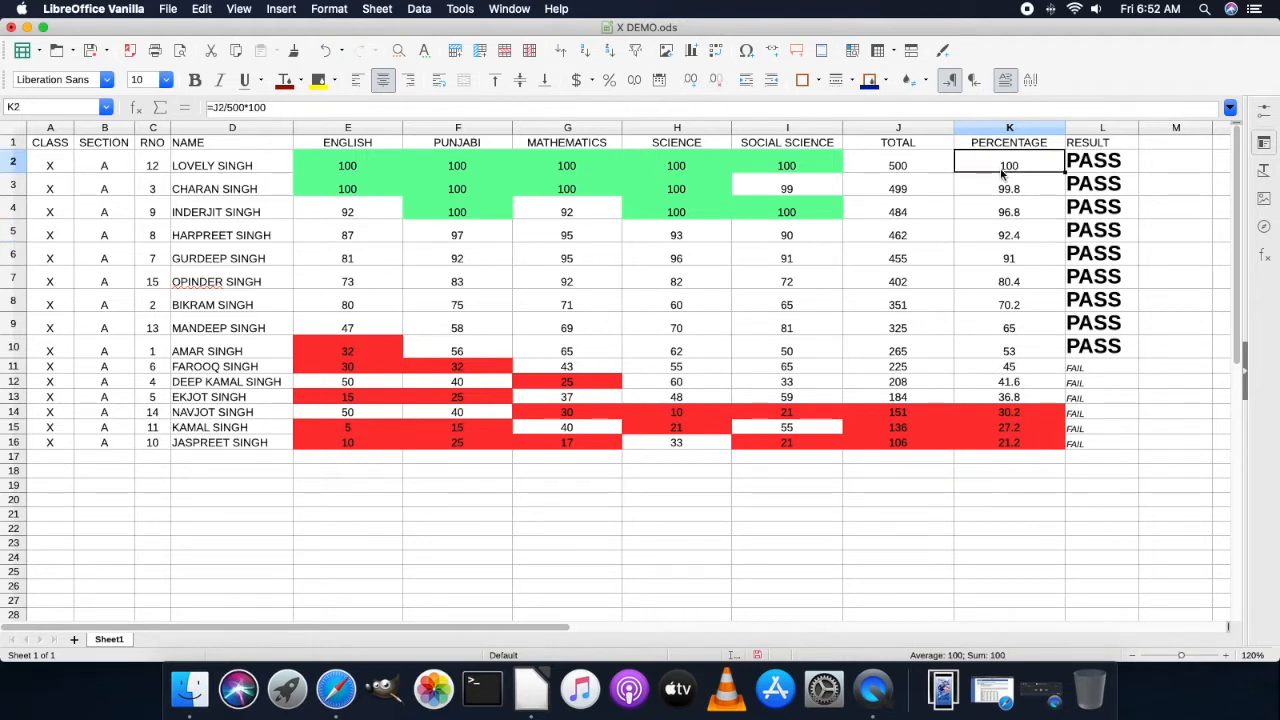
{"action": "left_click", "coordinate": [916, 166]}
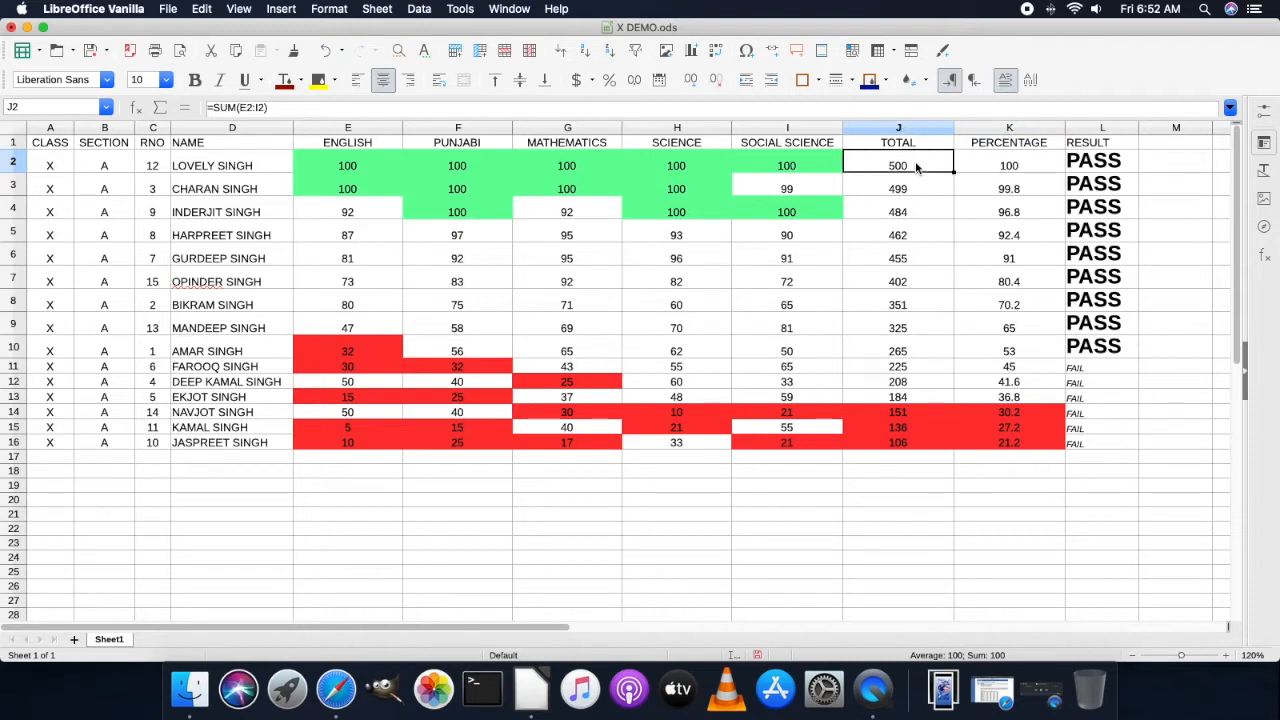
{"action": "left_click", "coordinate": [788, 165]}
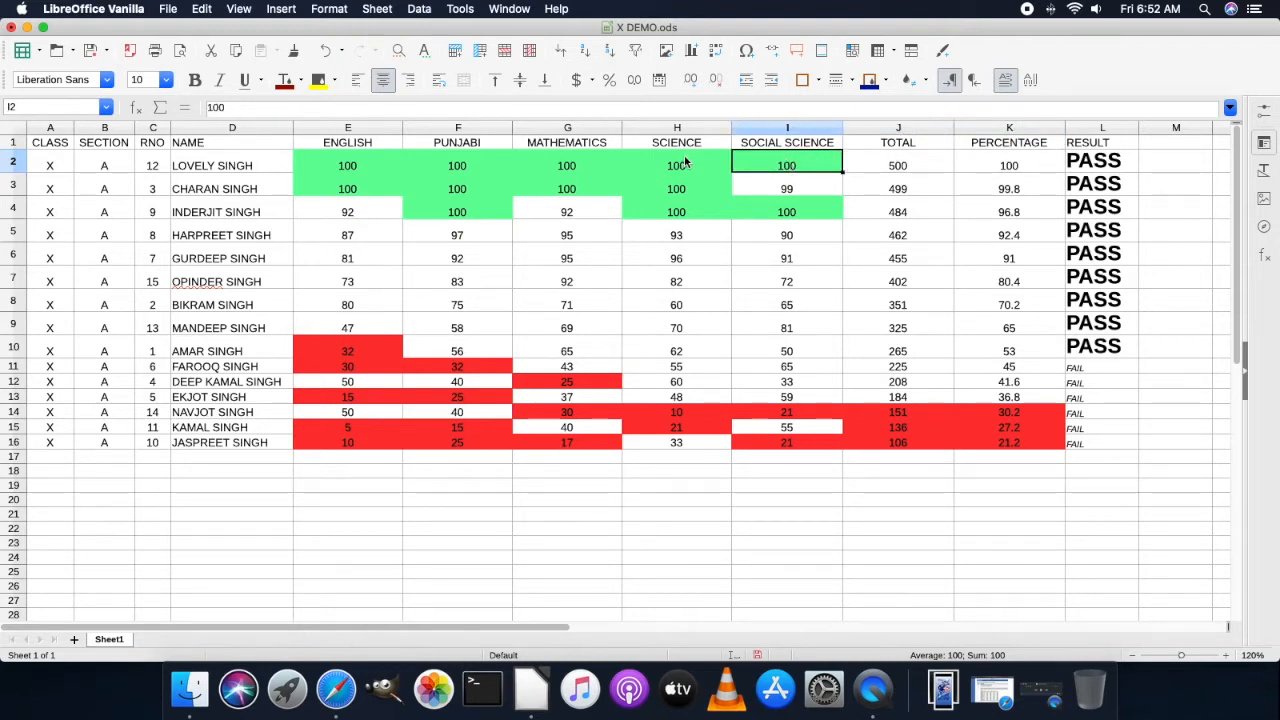
{"action": "left_click", "coordinate": [568, 166]}
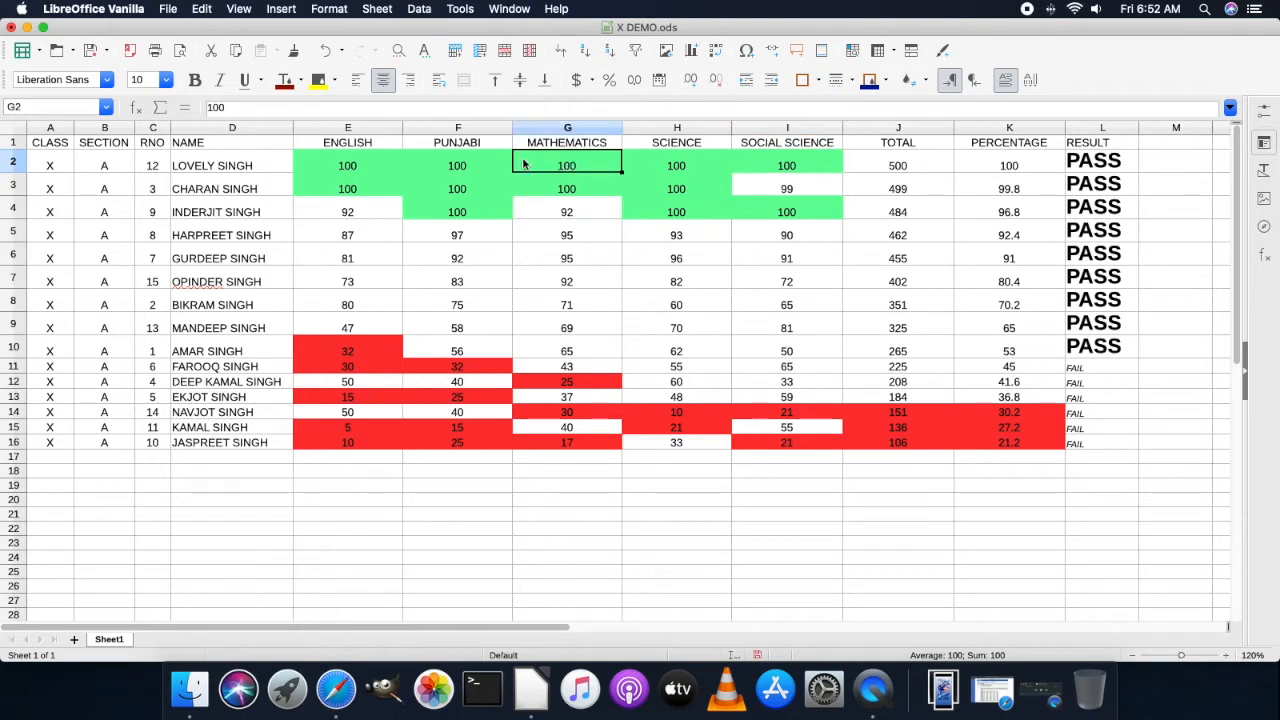
{"action": "left_click", "coordinate": [455, 166]}
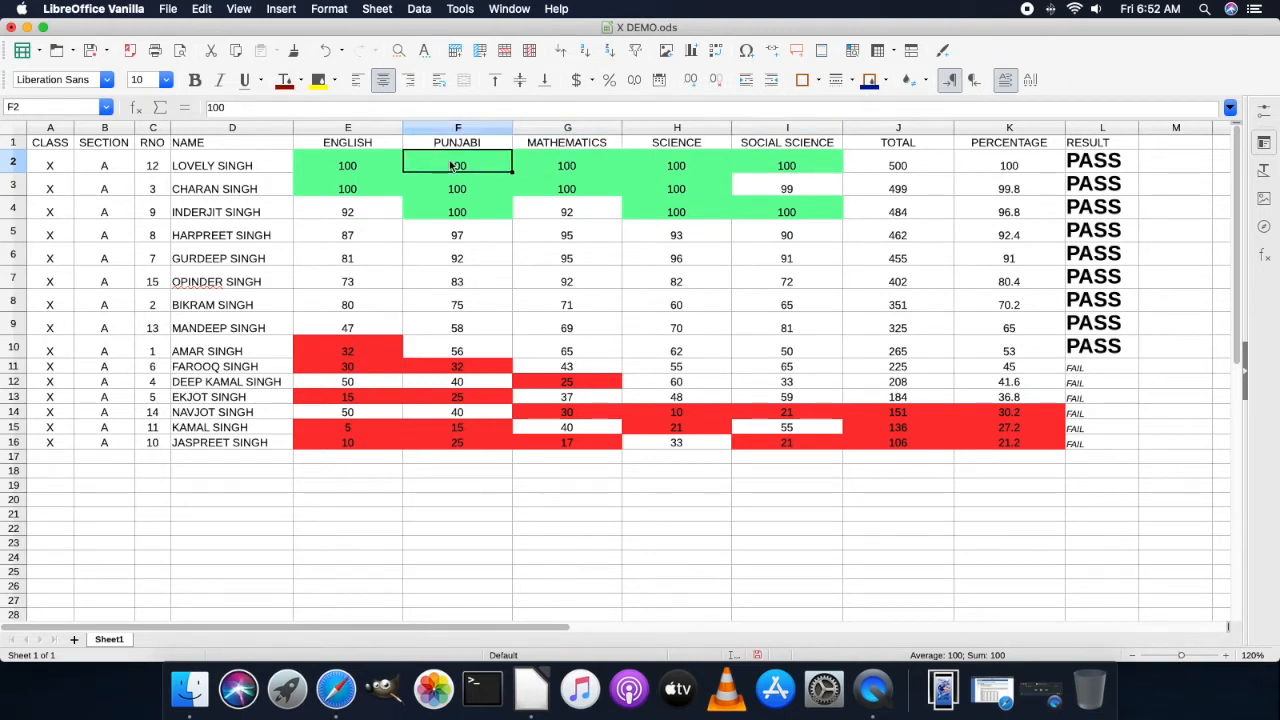
{"action": "left_click", "coordinate": [321, 166]}
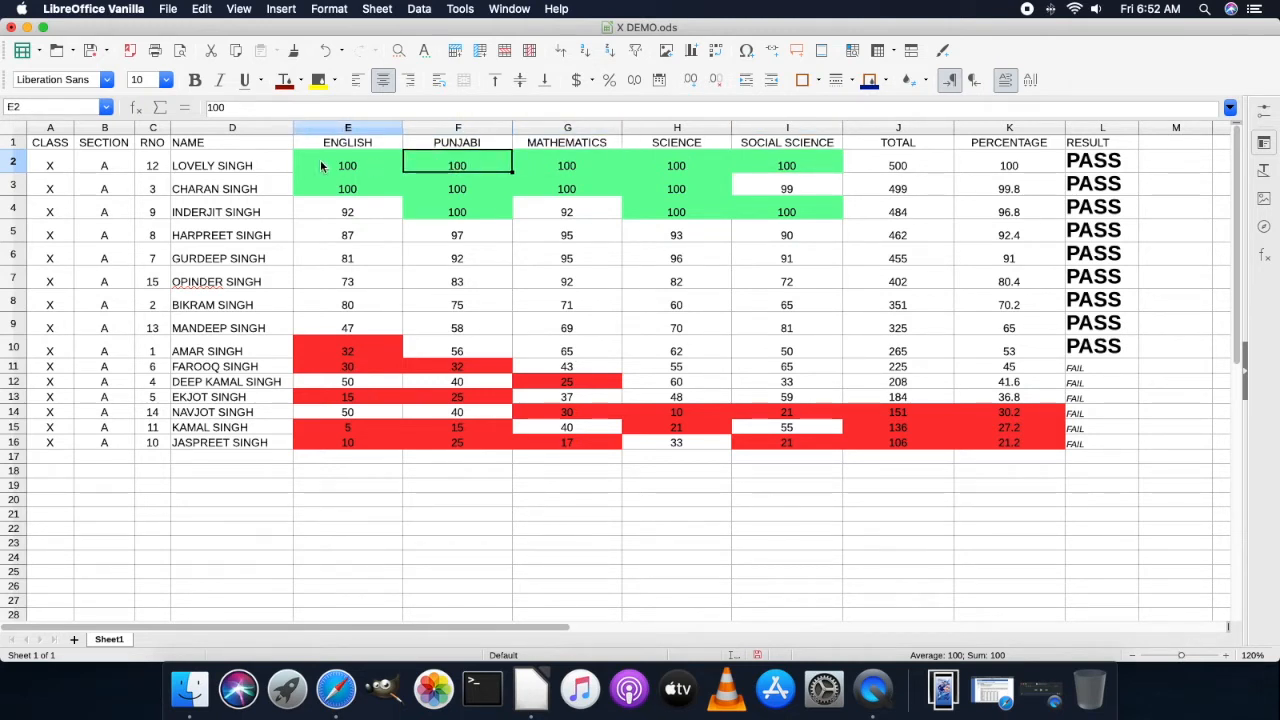
{"action": "left_click", "coordinate": [246, 166]}
{"action": "left_click", "coordinate": [148, 166]}
{"action": "left_click", "coordinate": [117, 166]}
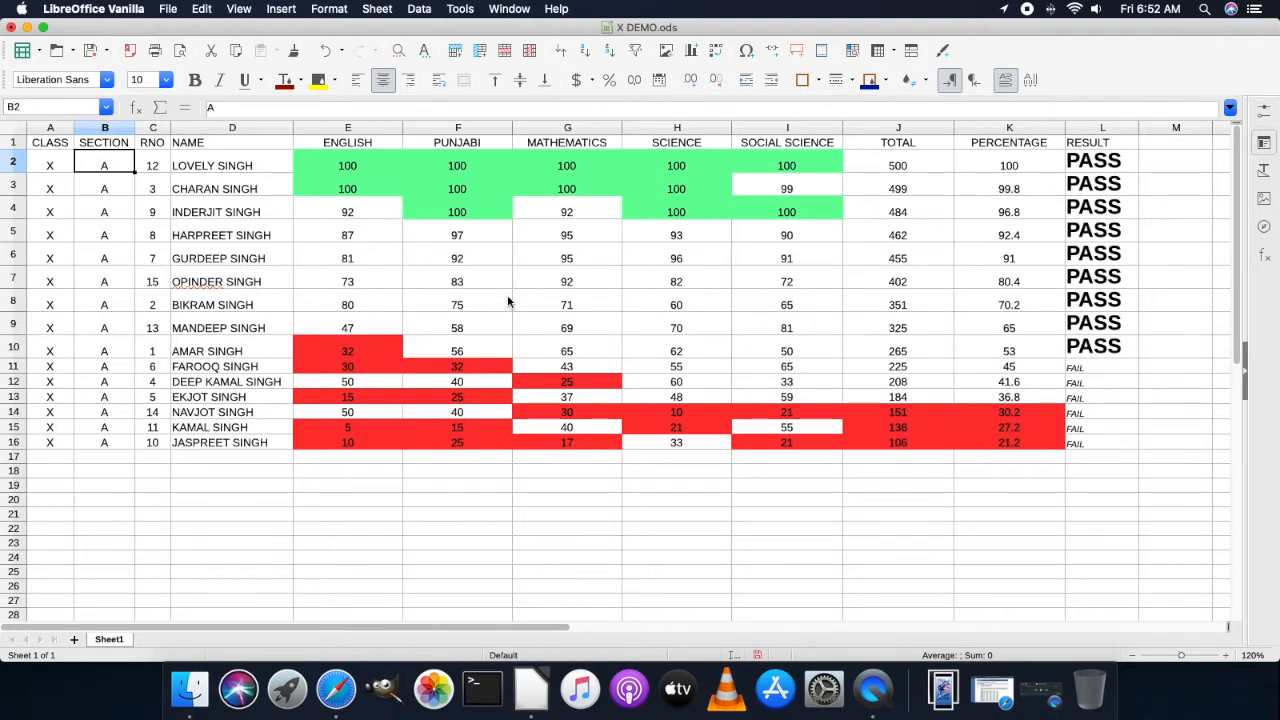
- Undo the percentage sort of the marks table and clear the selection
{"action": "left_click", "coordinate": [324, 53]}
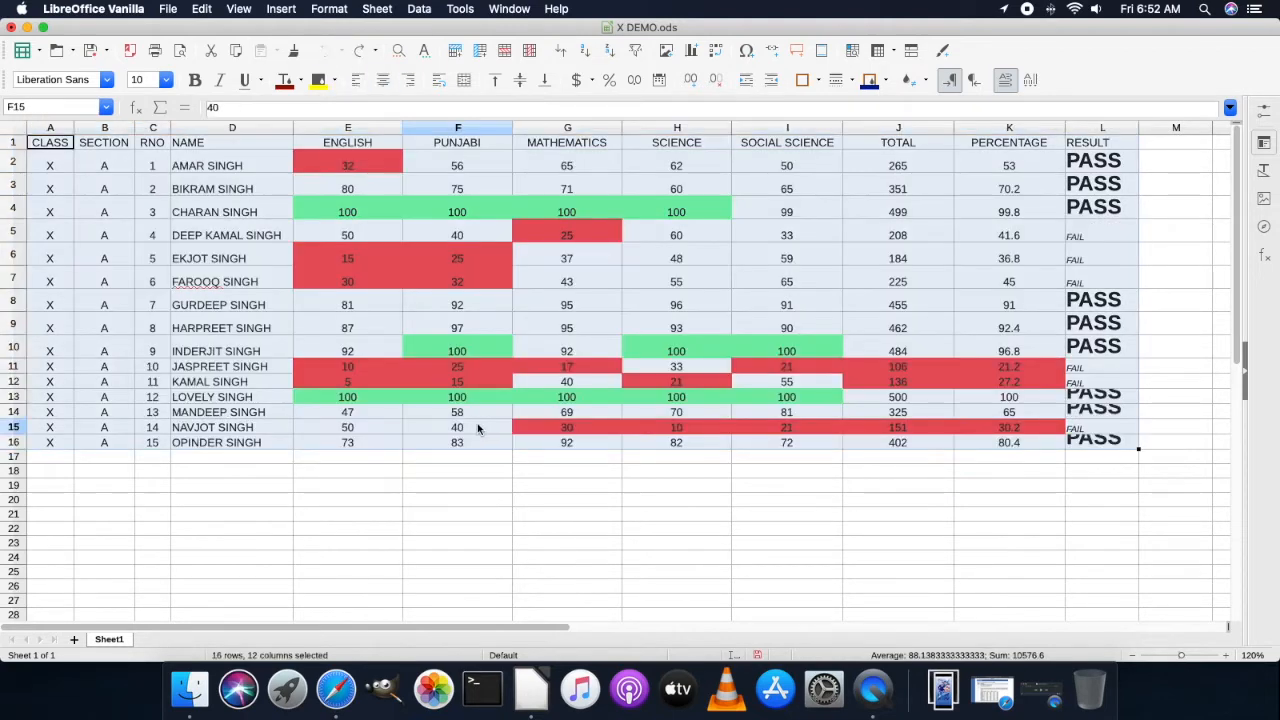
{"action": "left_click", "coordinate": [477, 423]}
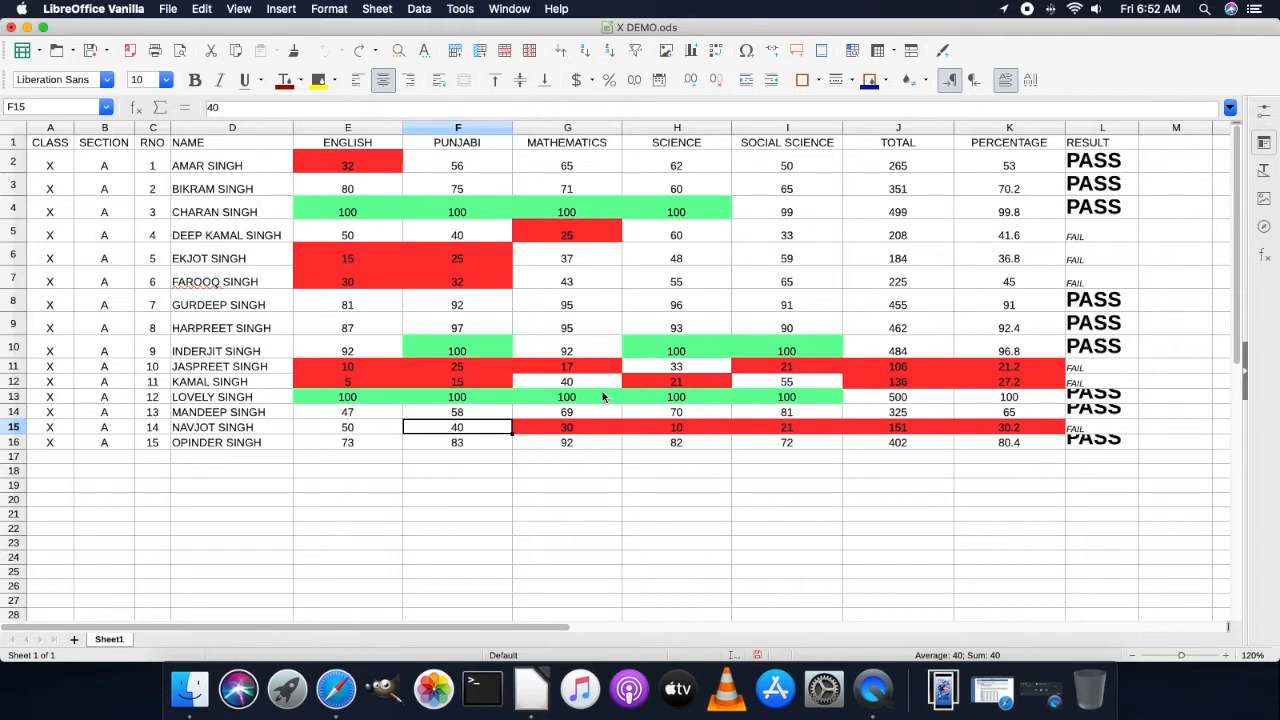
{"action": "left_click_drag", "start_coordinate": [1040, 145], "coordinate": [999, 436]}
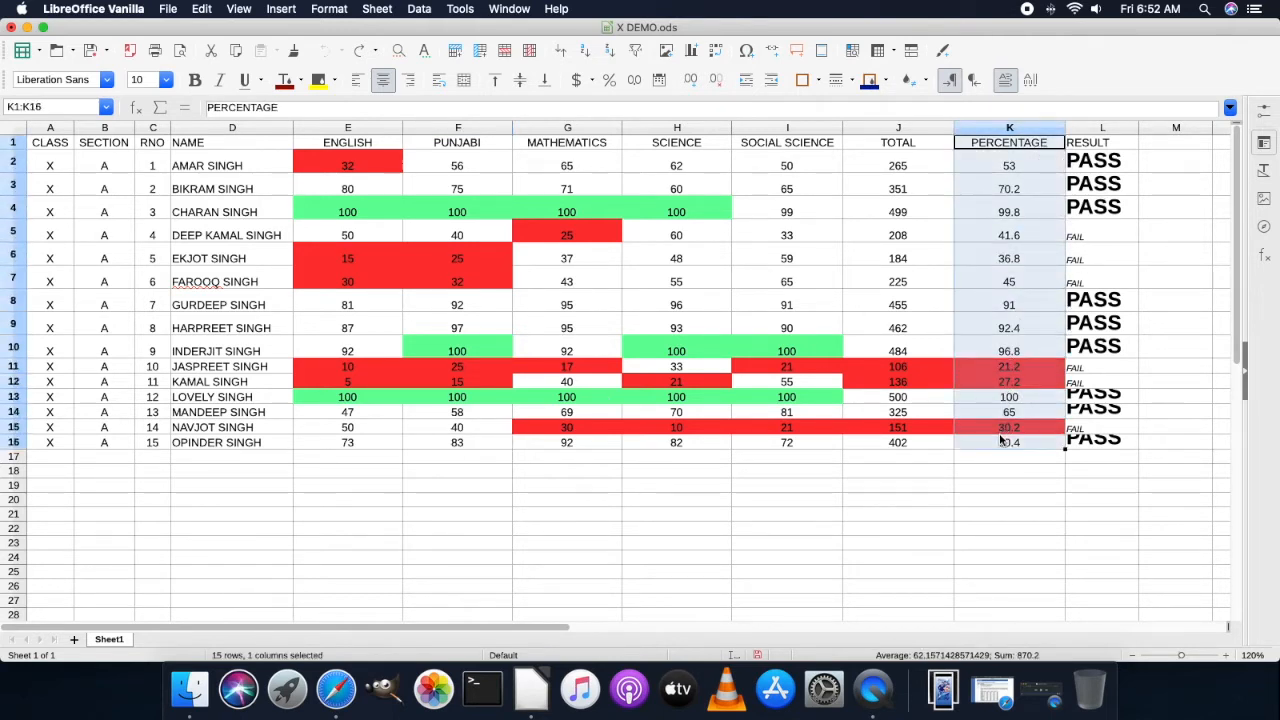
{"action": "left_click_drag", "start_coordinate": [52, 150], "coordinate": [1097, 450]}
{"action": "left_click", "coordinate": [1099, 446]}
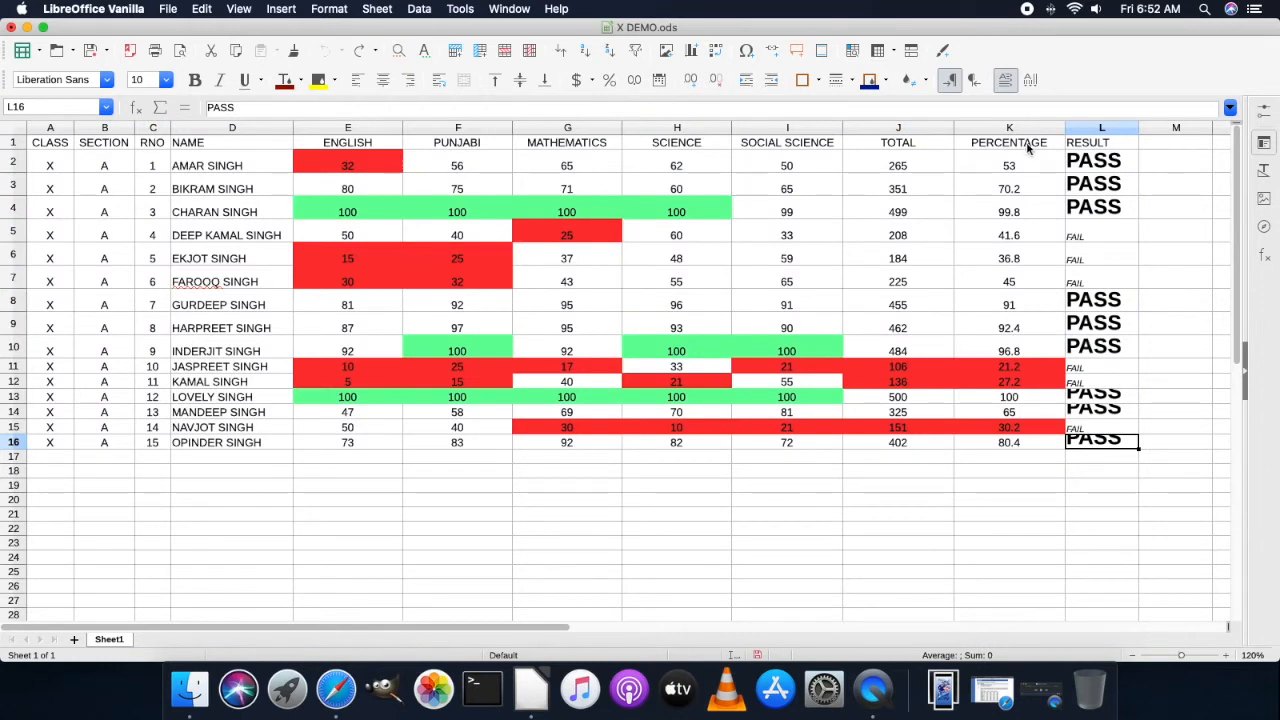
{"action": "left_click_drag", "start_coordinate": [1033, 146], "coordinate": [1012, 449]}
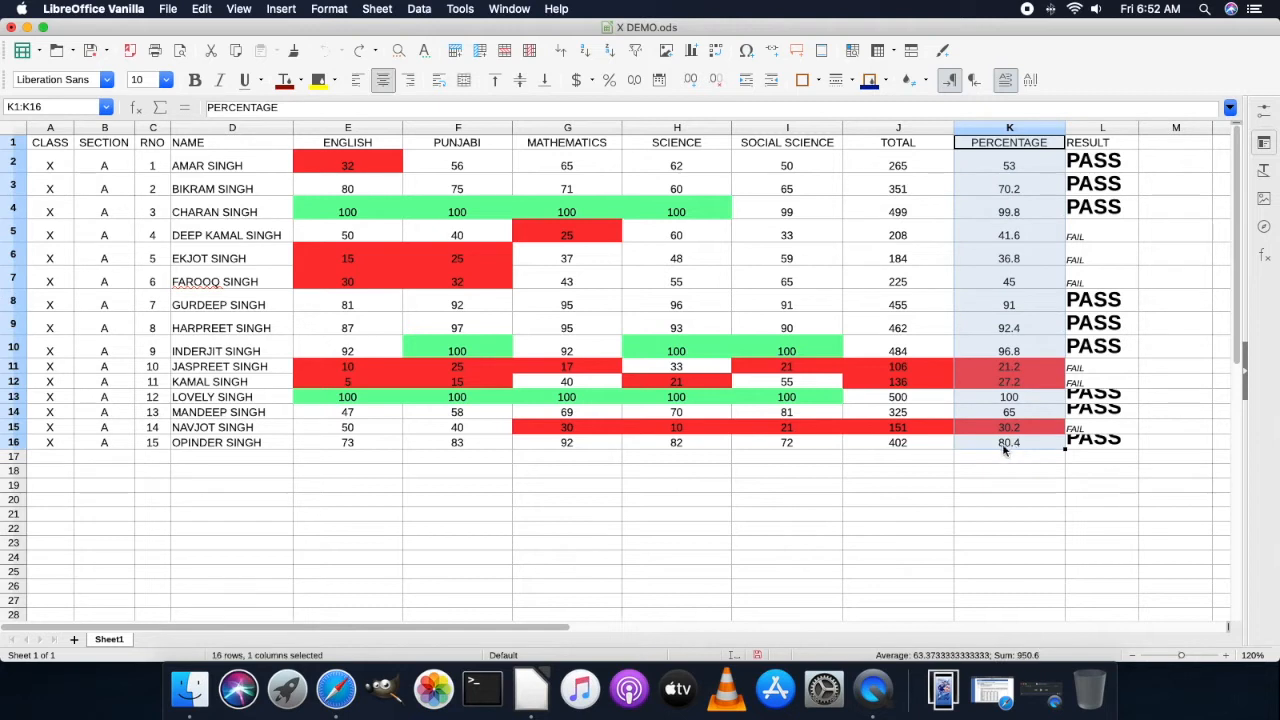
{"action": "left_click", "coordinate": [1012, 449]}
{"action": "left_click_drag", "start_coordinate": [50, 145], "coordinate": [1078, 445]}
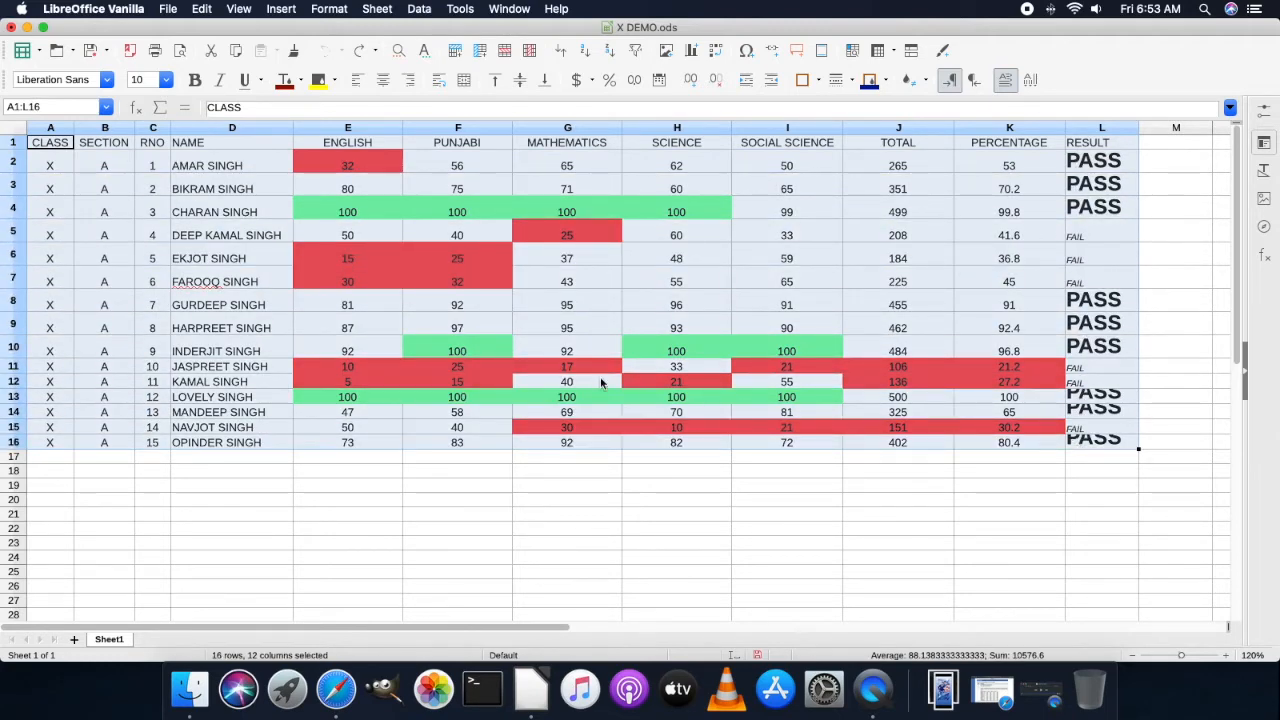
{"action": "left_click", "coordinate": [472, 357]}
{"action": "left_click_drag", "start_coordinate": [57, 146], "coordinate": [1062, 280]}
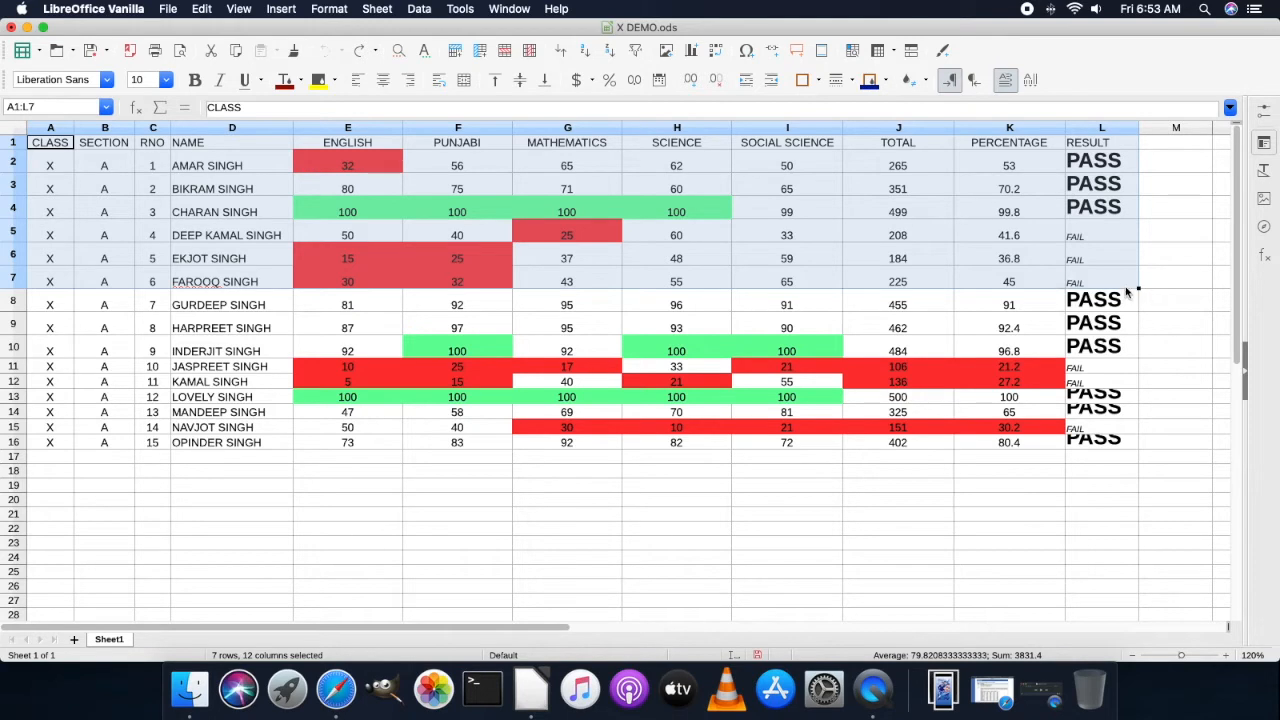
{"action": "left_click", "coordinate": [68, 190]}
{"action": "left_click_drag", "start_coordinate": [60, 146], "coordinate": [1128, 441]}
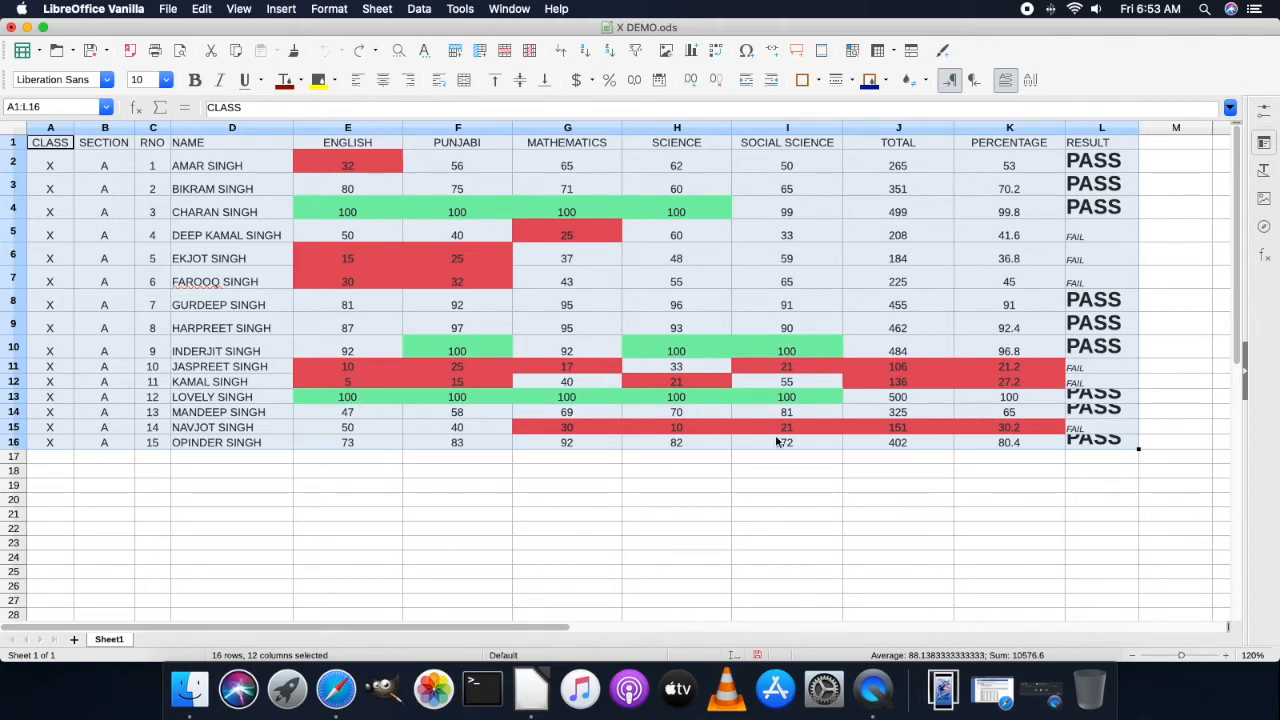
{"action": "left_click", "coordinate": [728, 444]}
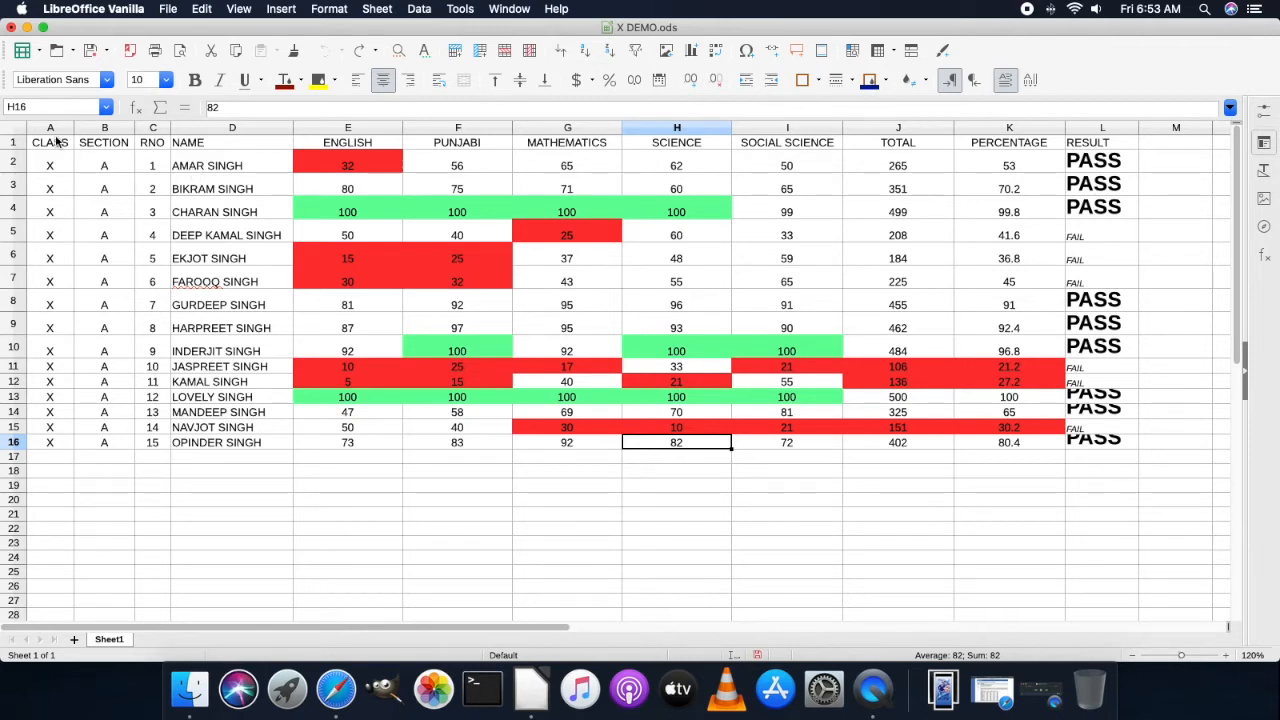
- Sort the whole marks table A1:L16 by MATHEMATICS in descending order
{"action": "left_click_drag", "start_coordinate": [51, 147], "coordinate": [1082, 447]}
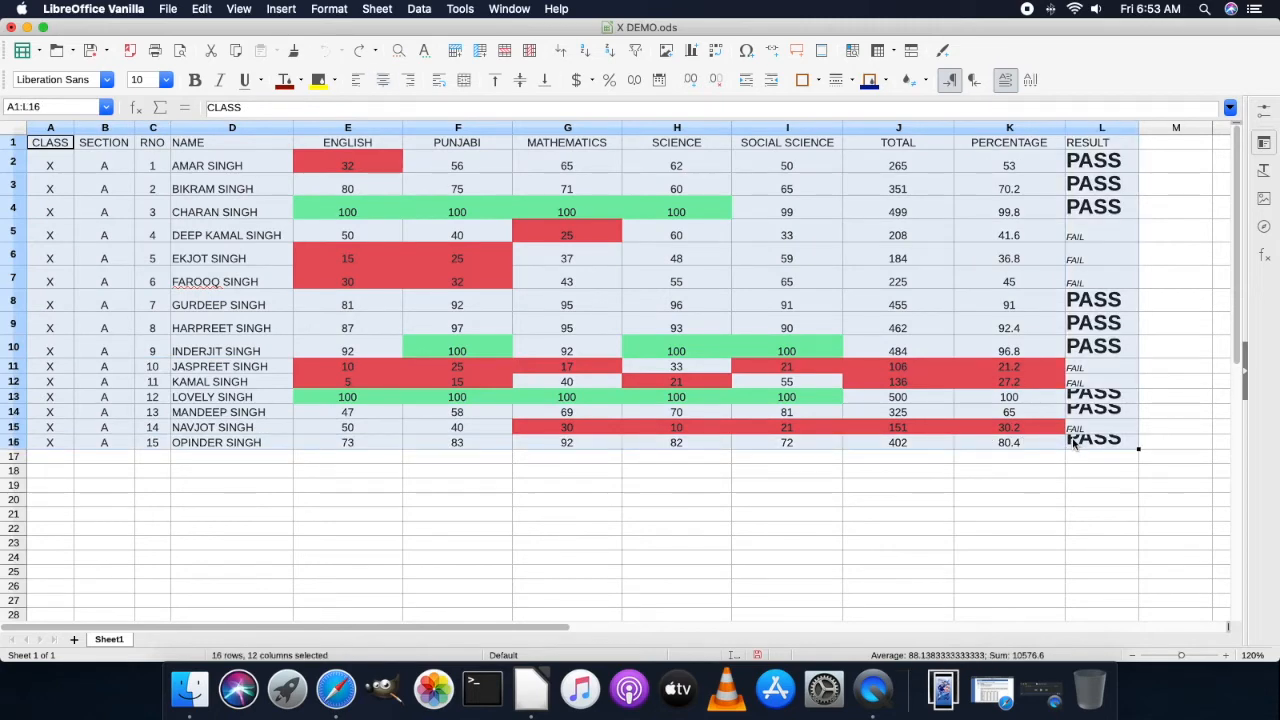
{"action": "left_click", "coordinate": [415, 12]}
{"action": "left_click", "coordinate": [432, 27]}
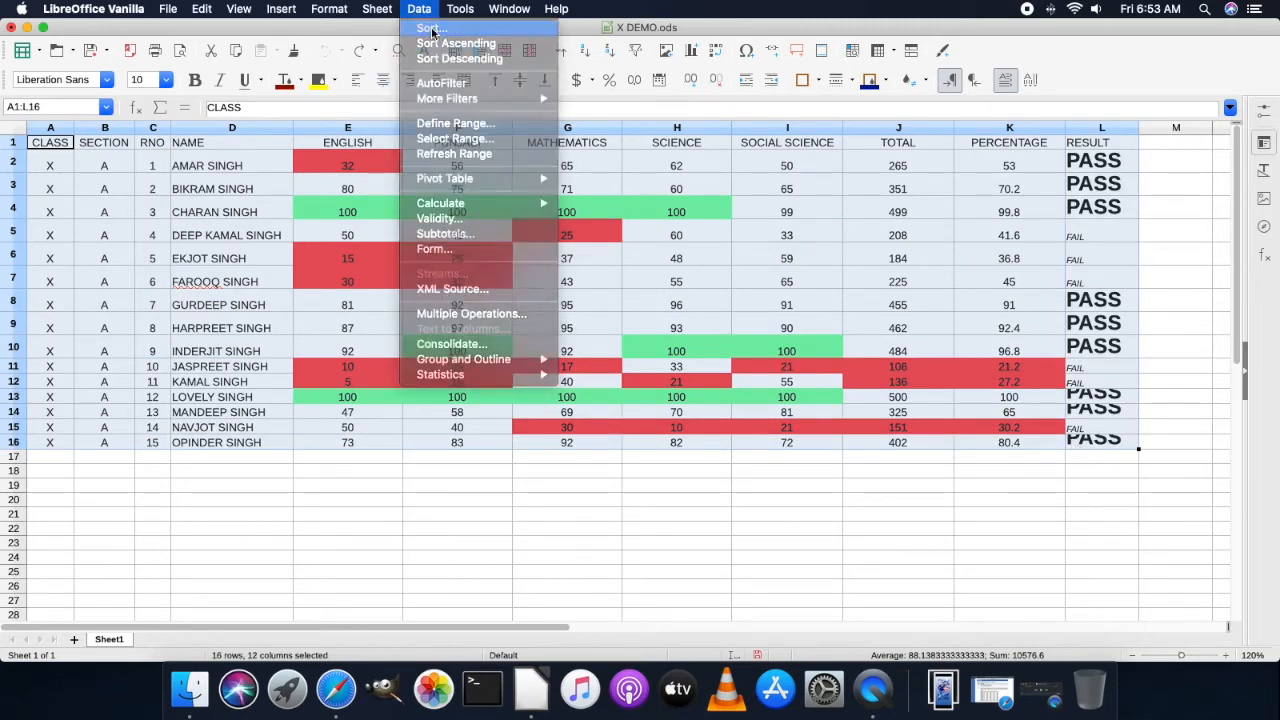
{"action": "left_click", "coordinate": [608, 262]}
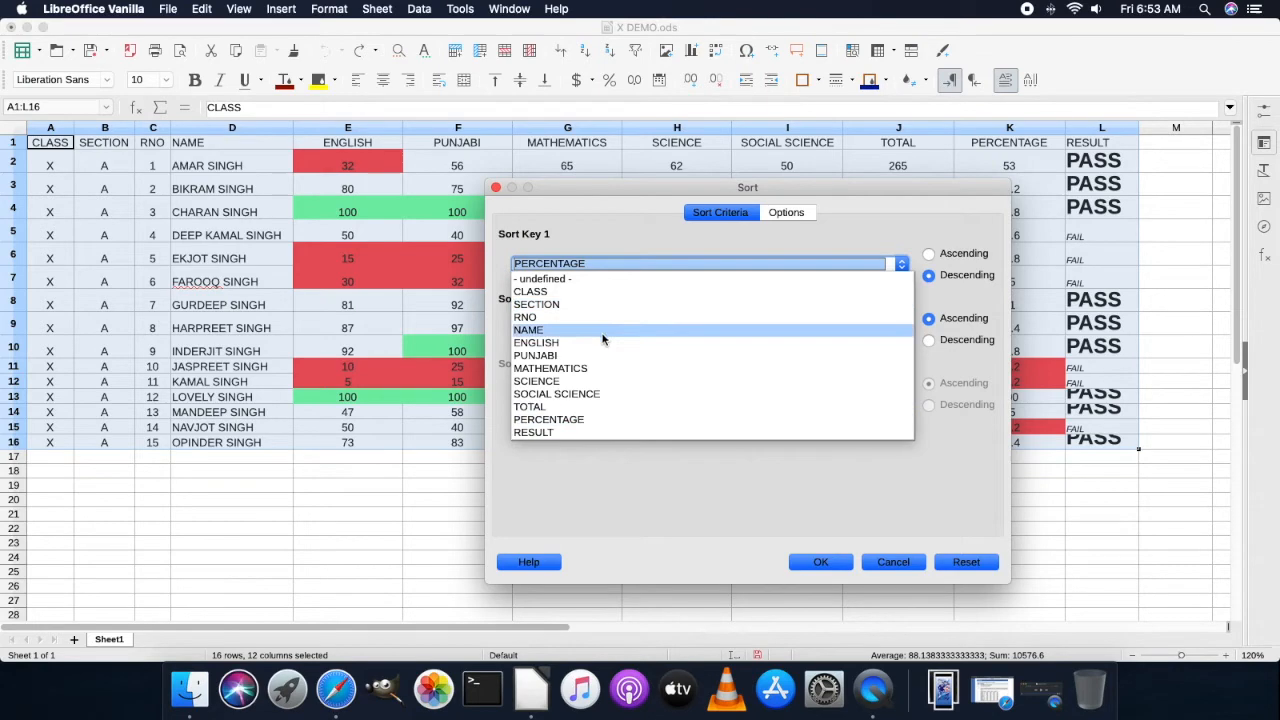
{"action": "left_click", "coordinate": [608, 363]}
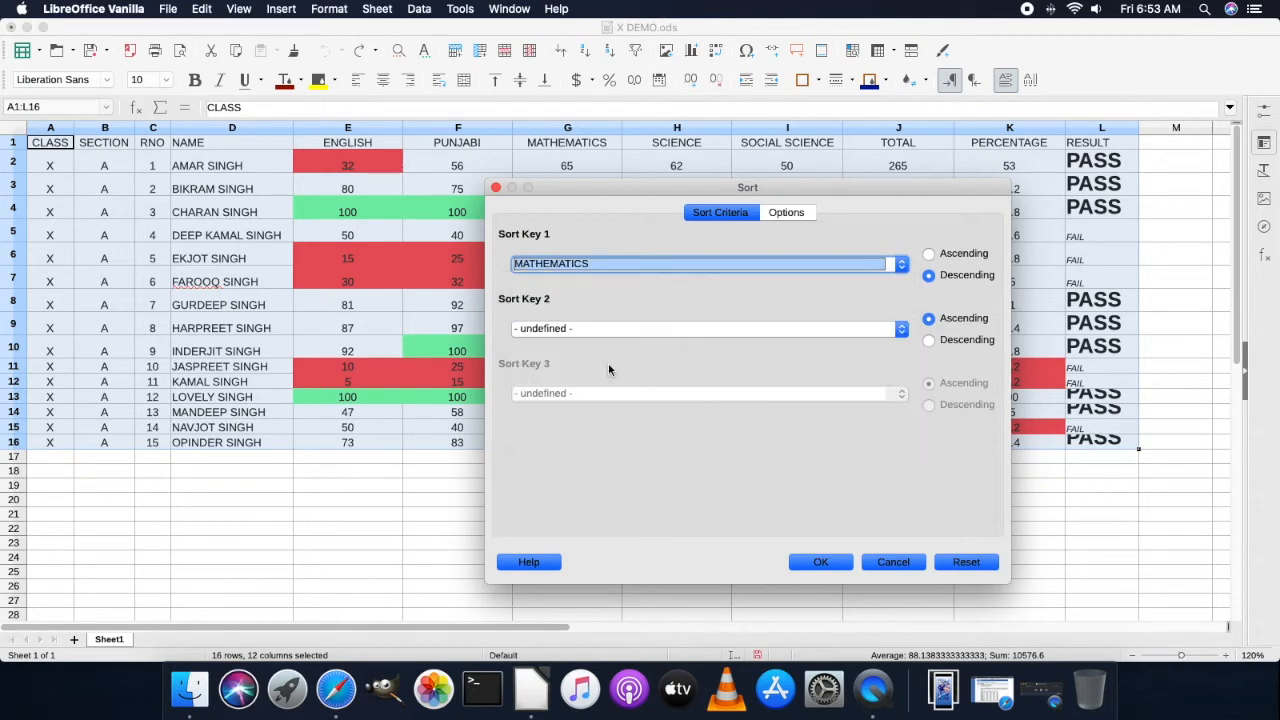
{"action": "left_click", "coordinate": [937, 279]}
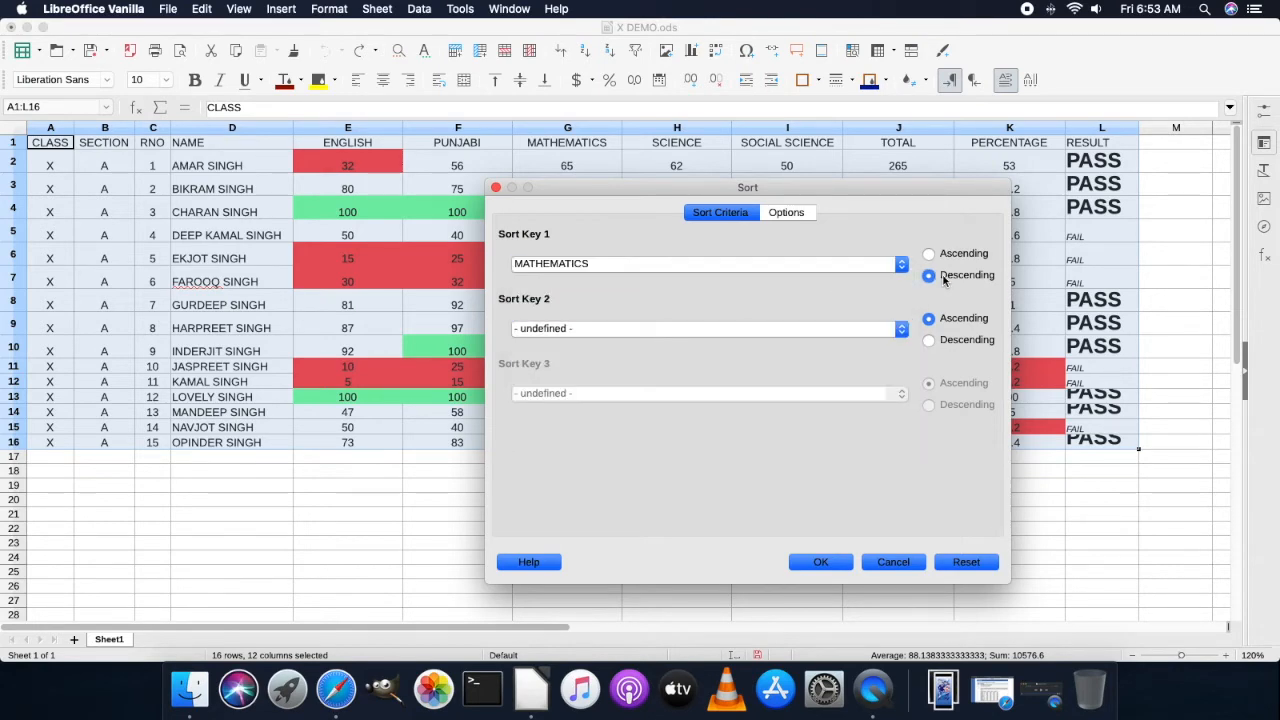
{"action": "left_click", "coordinate": [821, 563]}
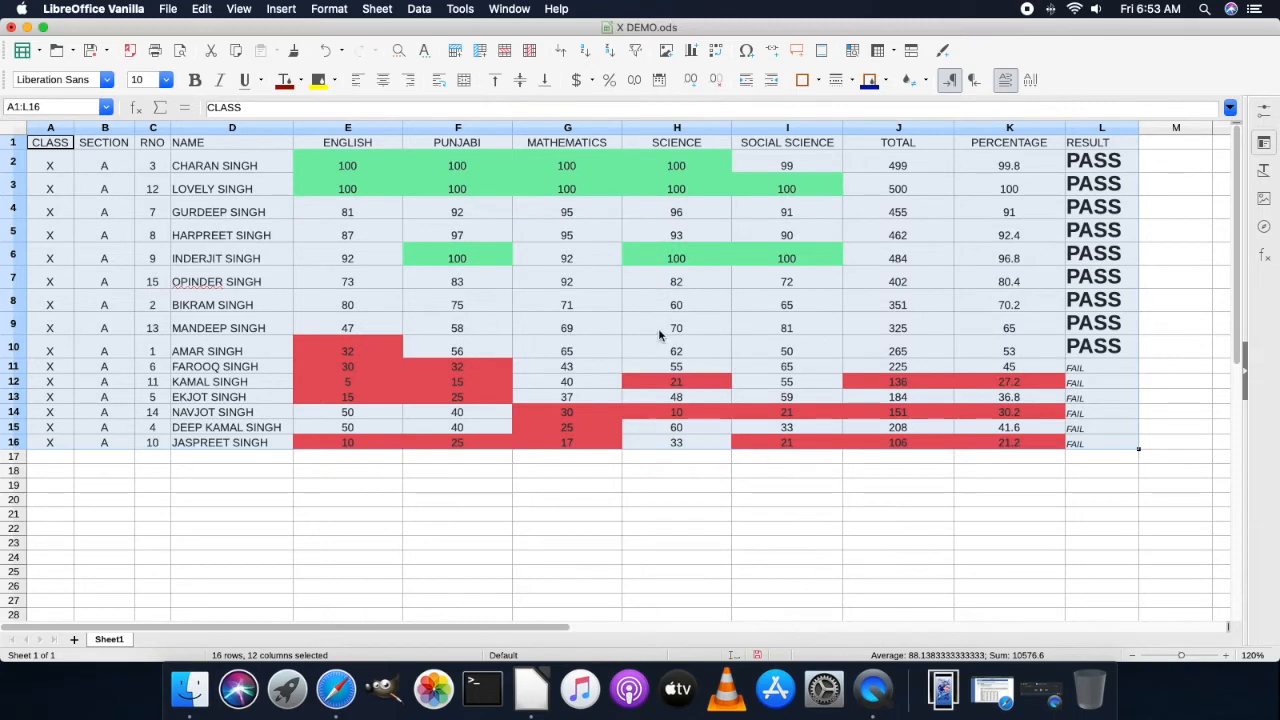
- Compare the mathematics marks and percentages of the first two students in the sorted table
{"action": "left_click", "coordinate": [658, 328]}
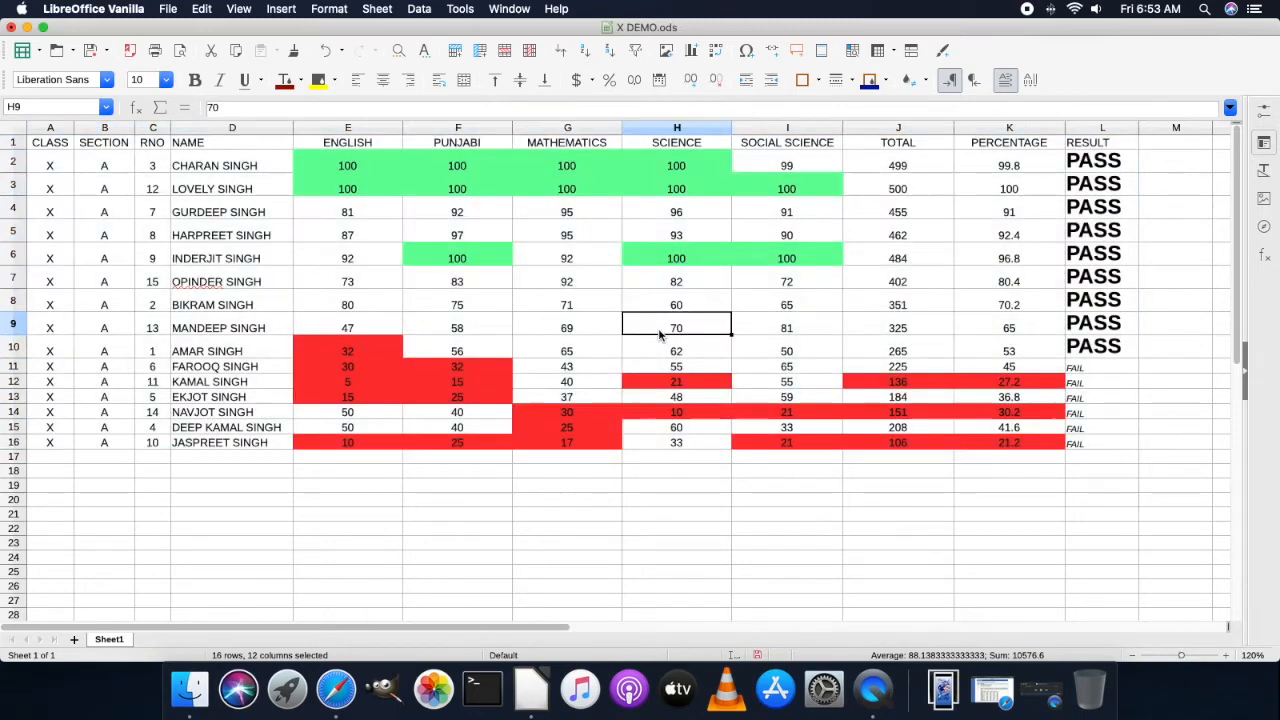
{"action": "left_click", "coordinate": [1010, 192]}
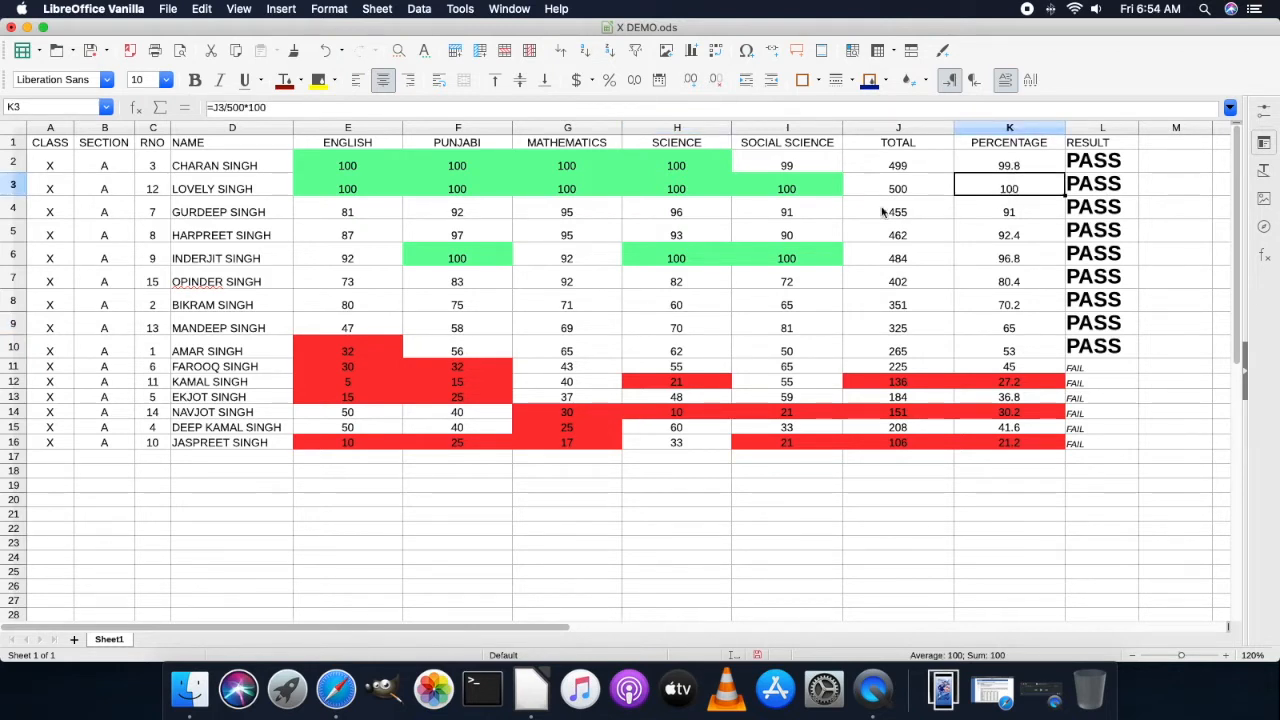
{"action": "left_click", "coordinate": [580, 170]}
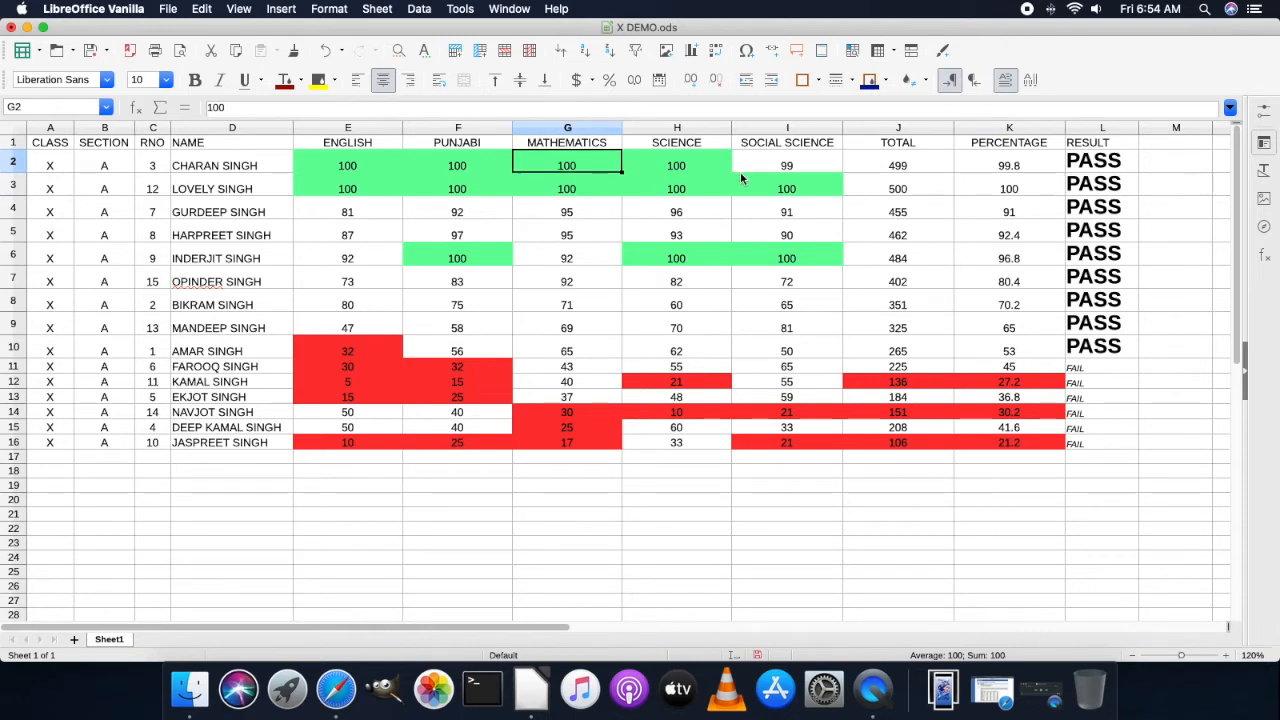
{"action": "left_click", "coordinate": [1027, 173]}
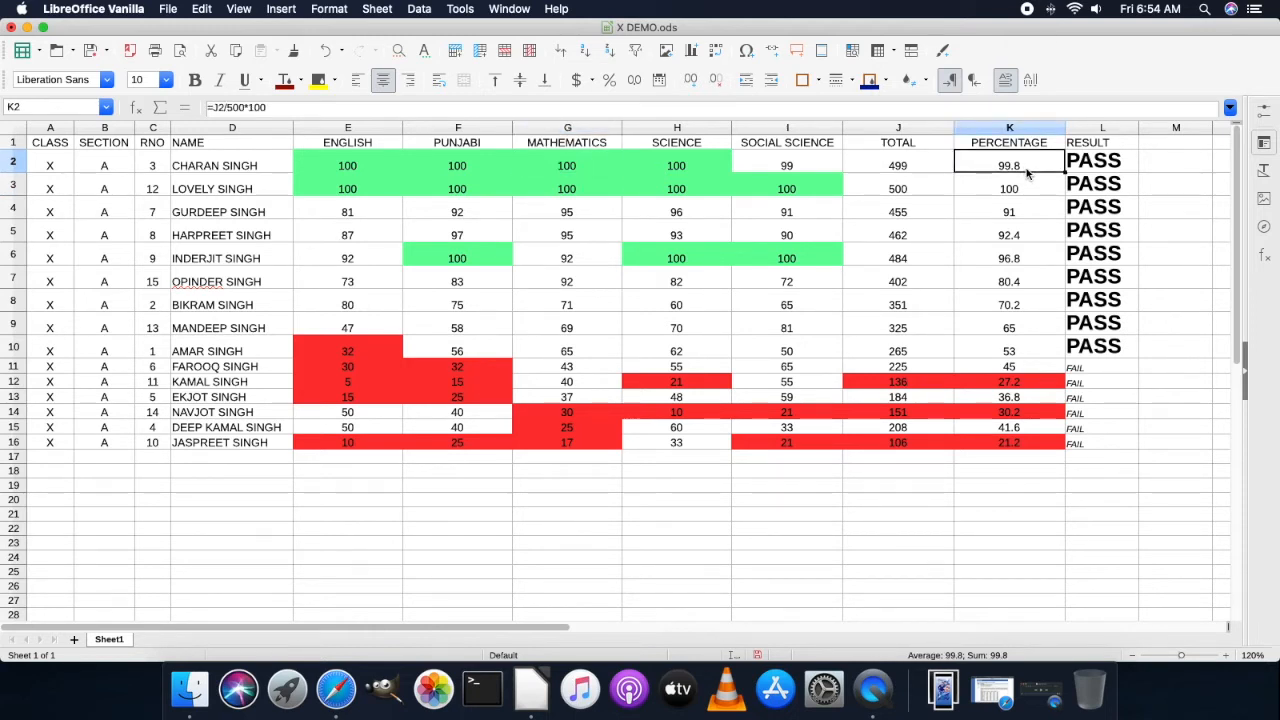
{"action": "left_click", "coordinate": [605, 163]}
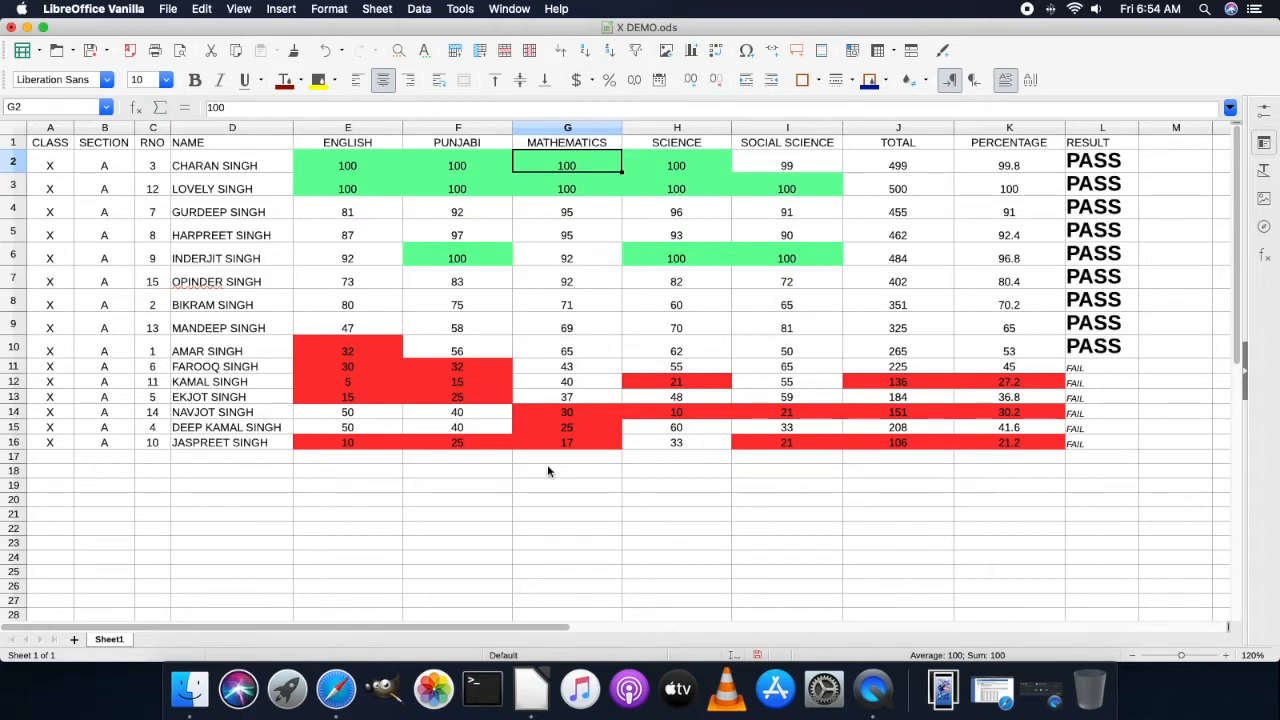
- Undo the mathematics sort of the marks table and clear the selection
{"action": "left_click", "coordinate": [328, 53]}
{"action": "left_click", "coordinate": [372, 400]}
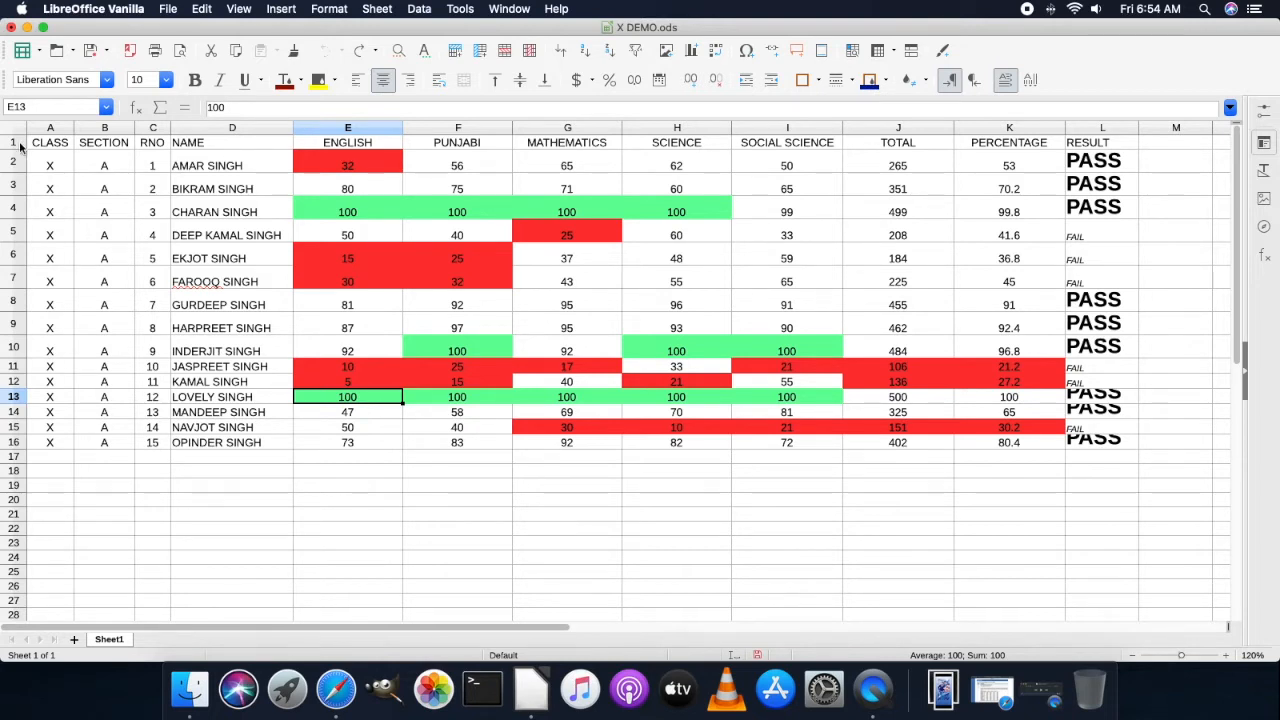
{"action": "left_click_drag", "start_coordinate": [38, 147], "coordinate": [1110, 444]}
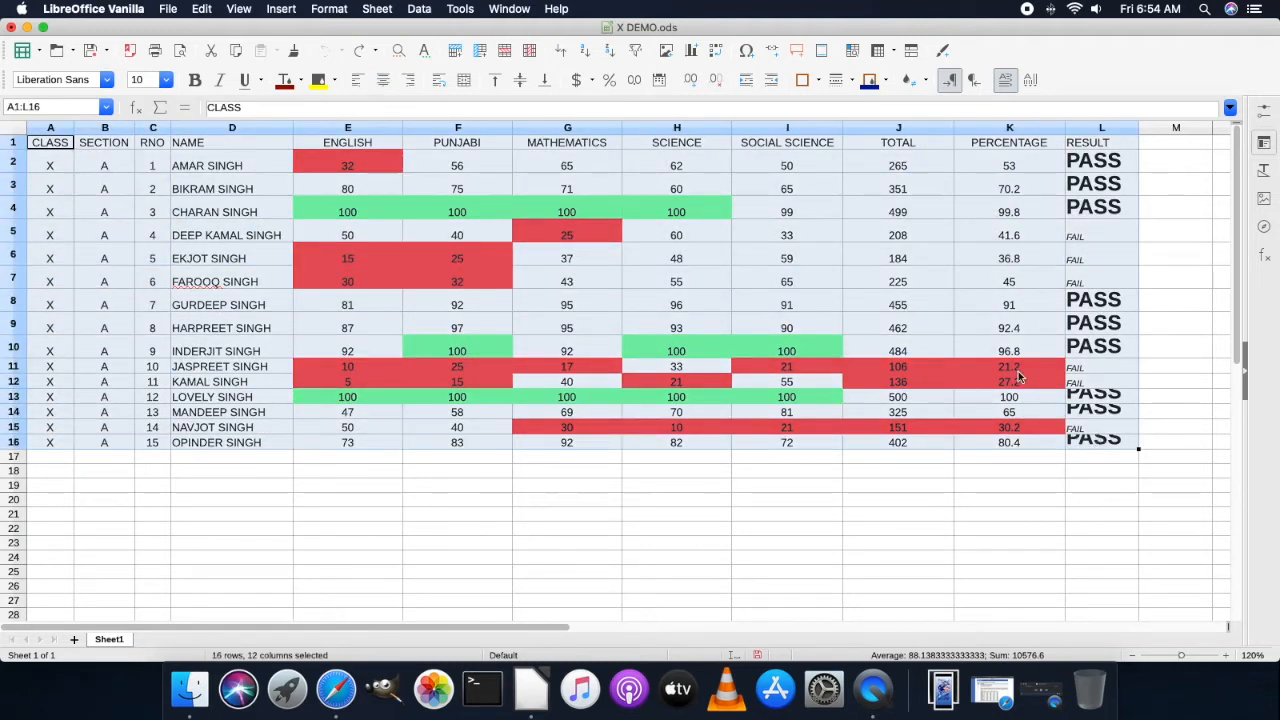
{"action": "left_click", "coordinate": [412, 12]}
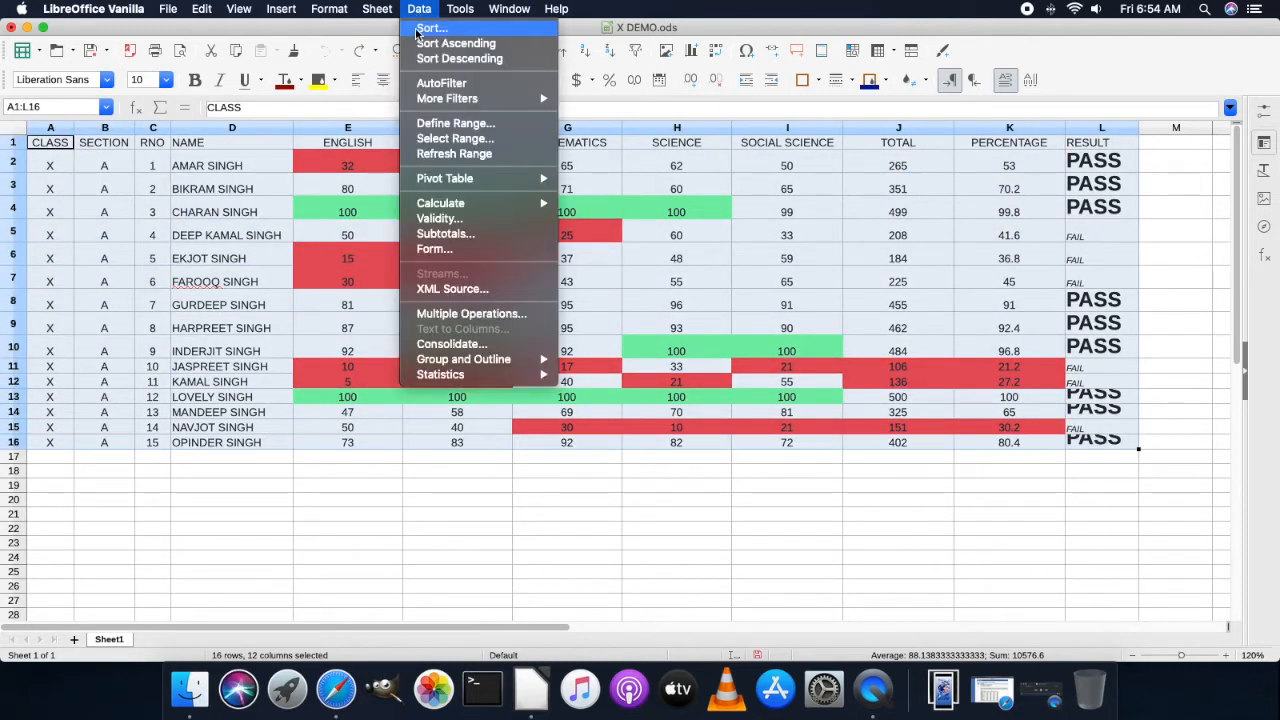
{"action": "left_click", "coordinate": [416, 34]}
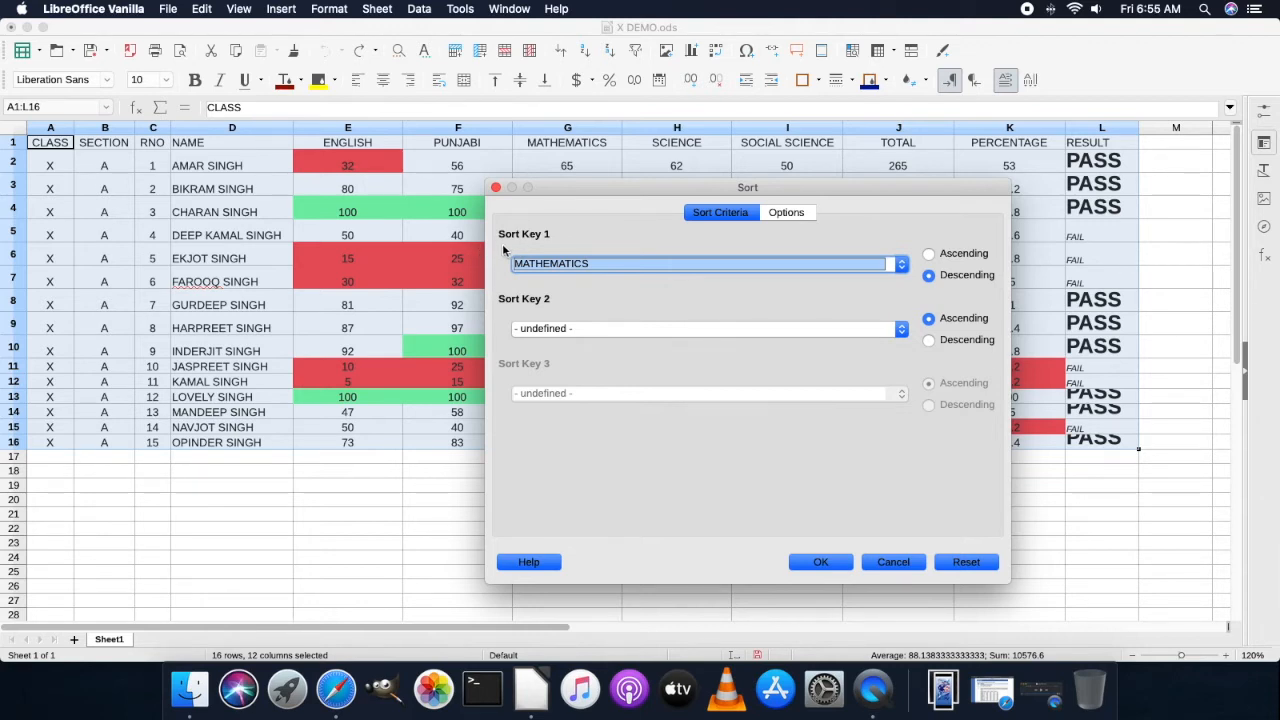
{"action": "left_click", "coordinate": [552, 265]}
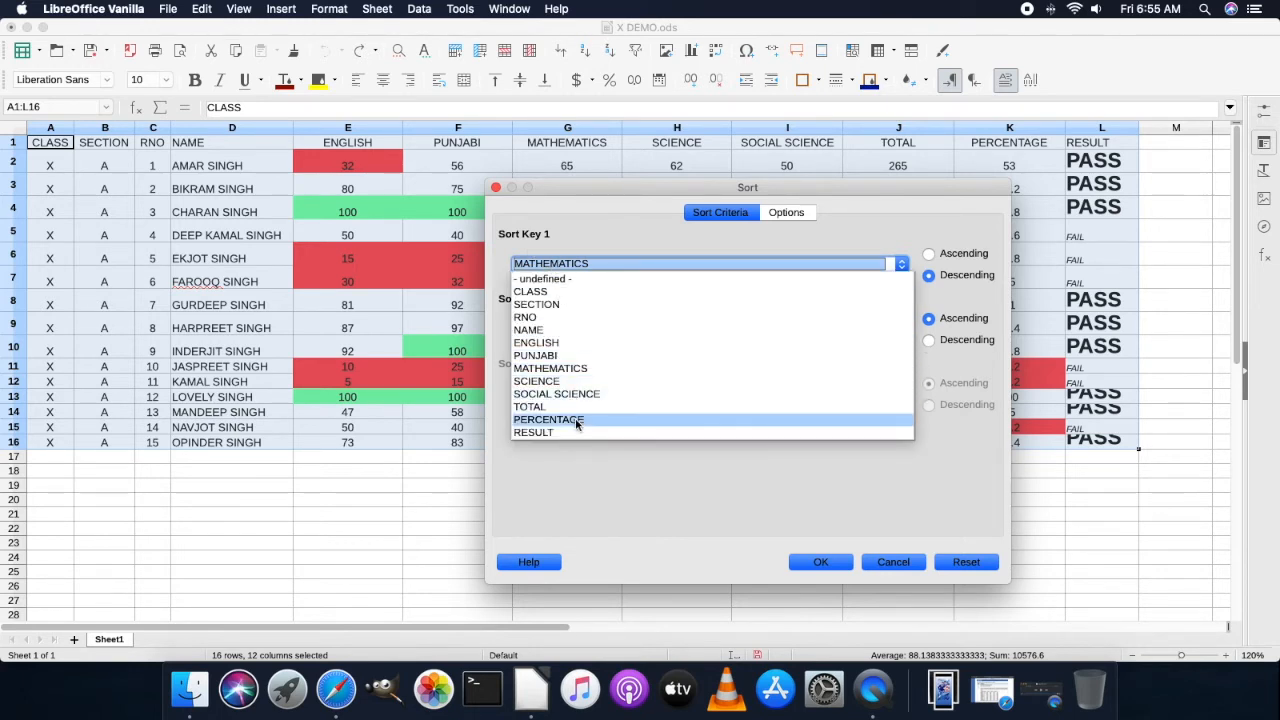
{"action": "key", "text": "Escape"}
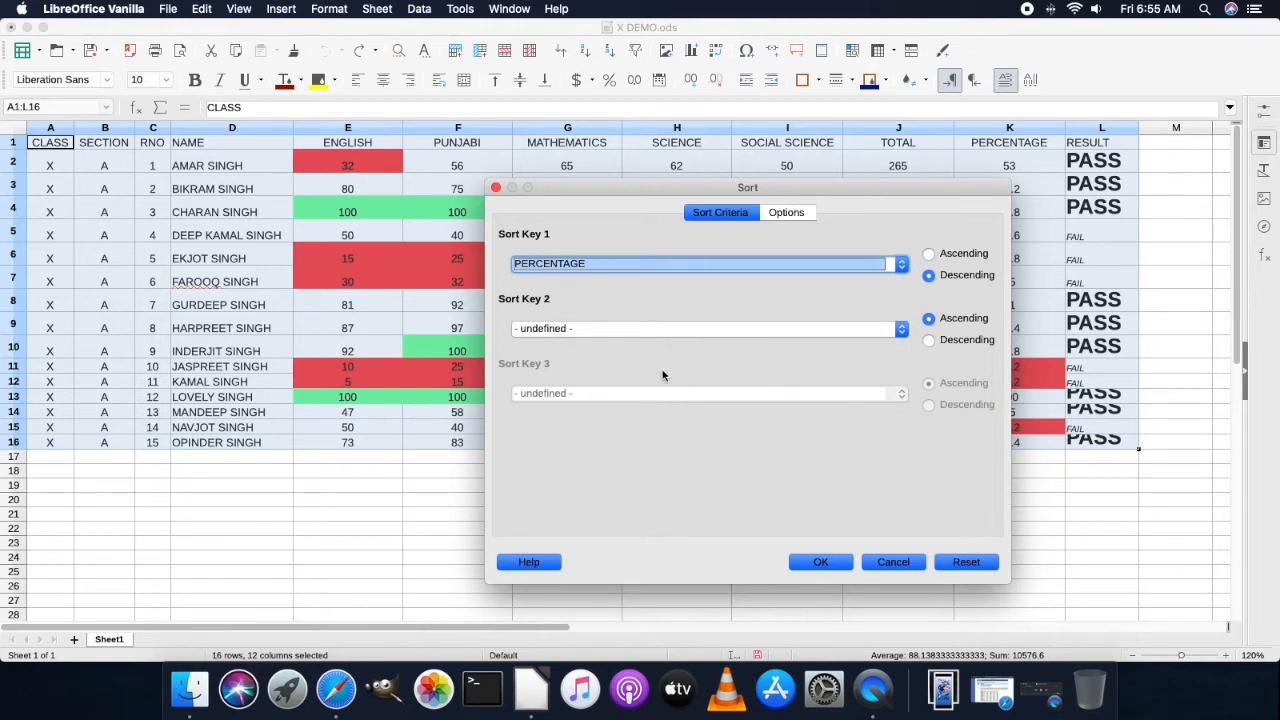
{"action": "left_click", "coordinate": [887, 564]}
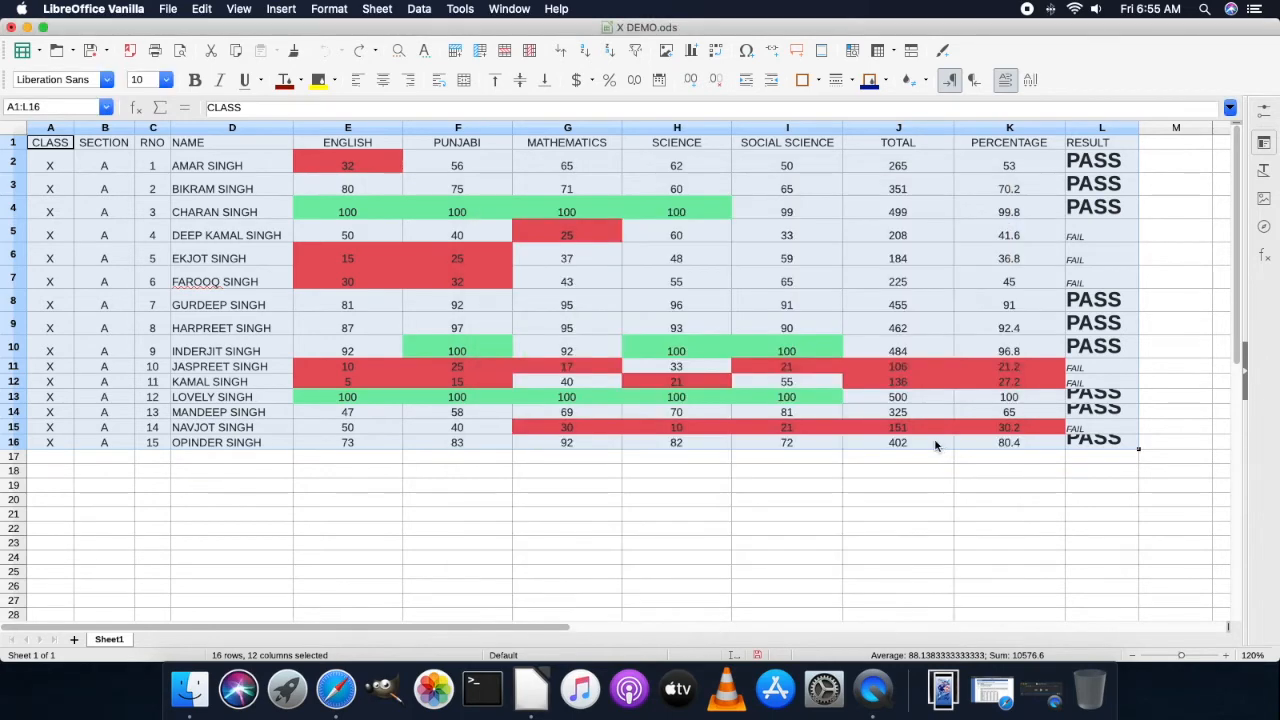
{"action": "left_click", "coordinate": [898, 499]}
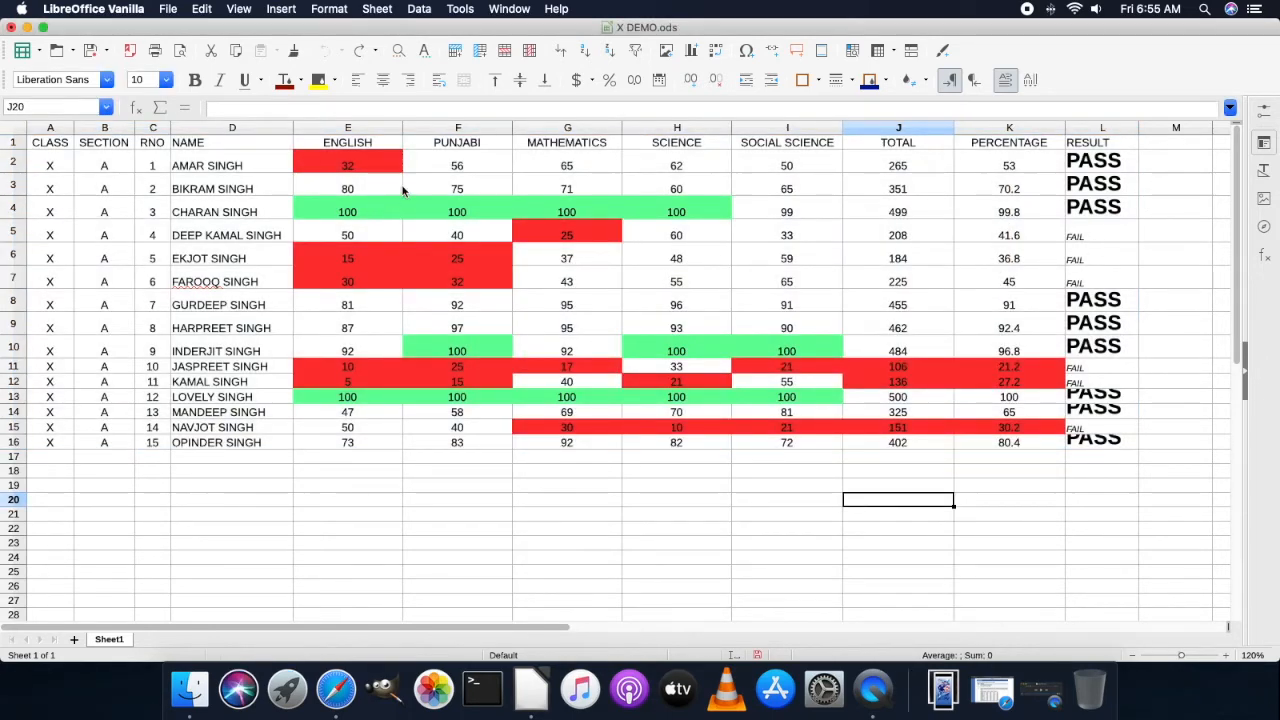
- Insert a new column before the ENGLISH column and head it BIRTH MONTH
{"action": "left_click", "coordinate": [396, 131]}
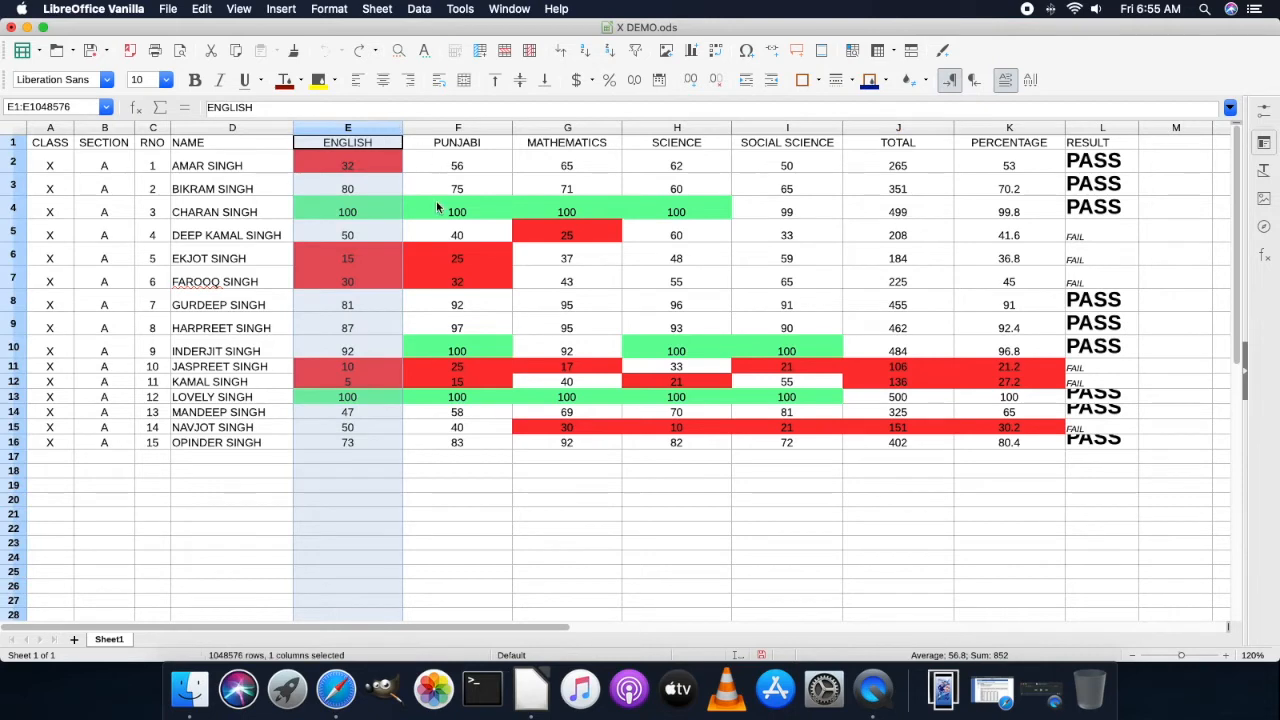
{"action": "right_click", "coordinate": [381, 138]}
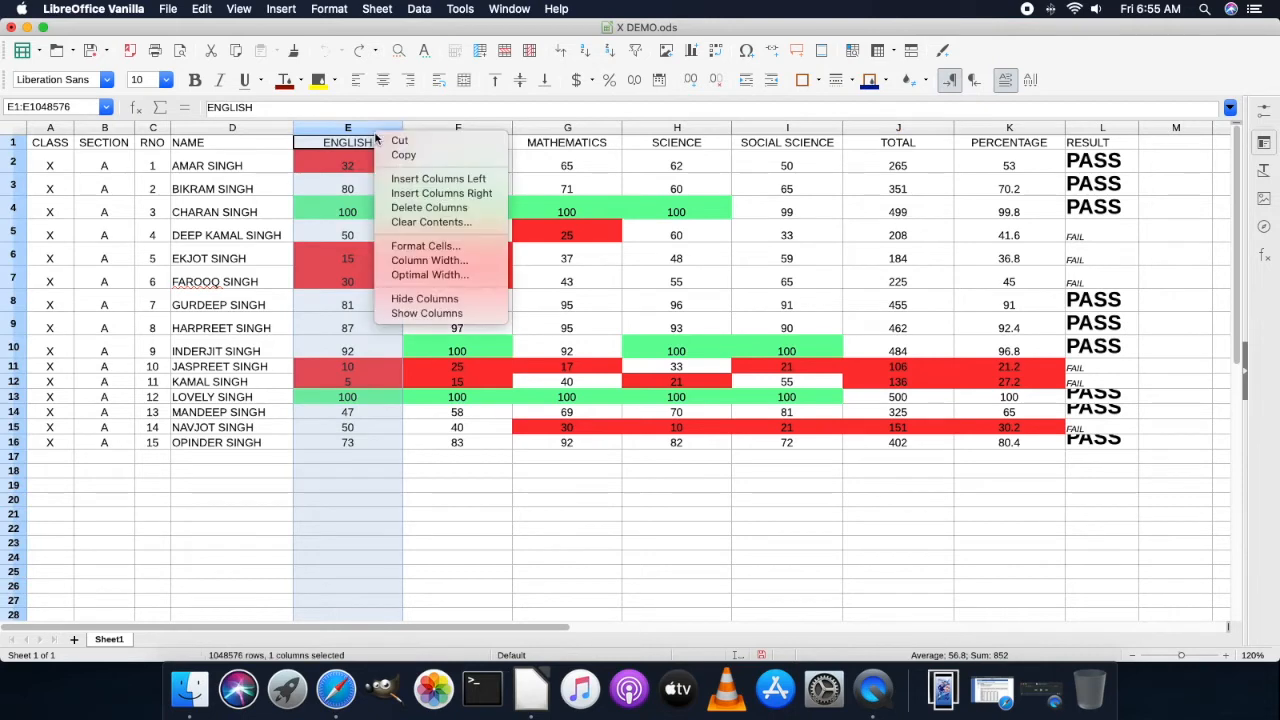
{"action": "left_click", "coordinate": [466, 179]}
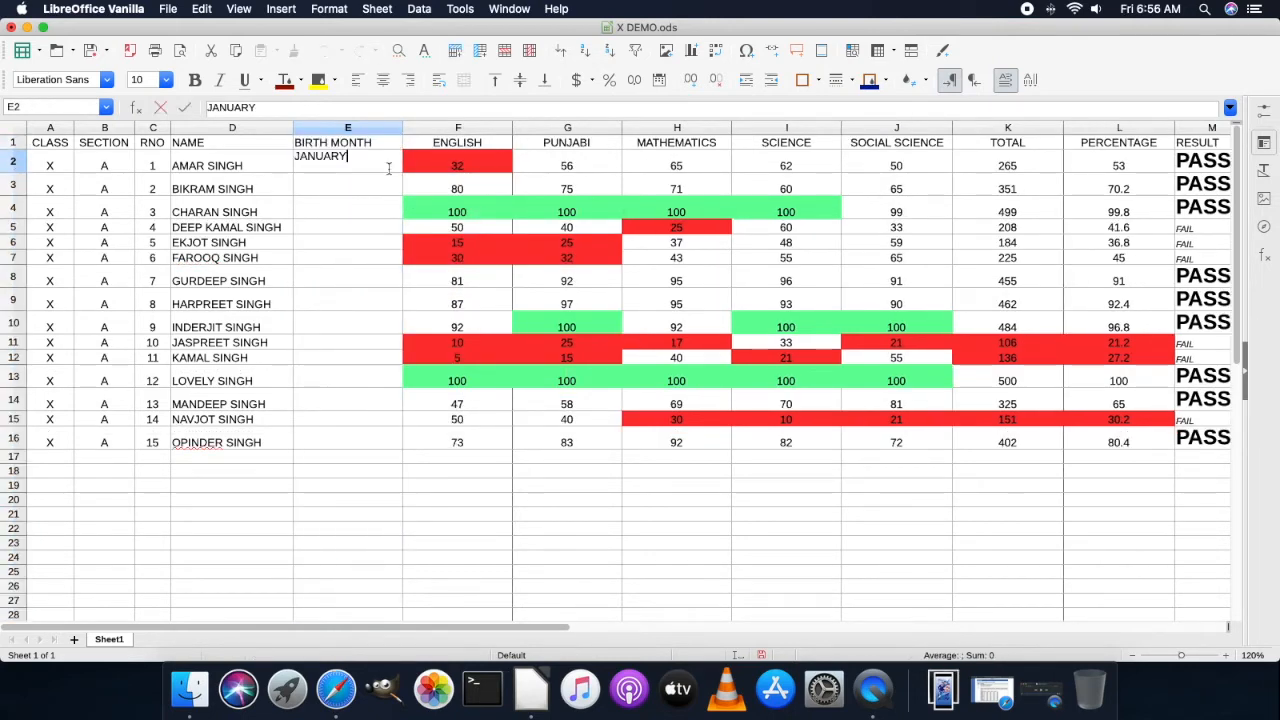
- Replace the month name in E2 with the month number 01
{"action": "key", "text": "BackSpace"}
{"action": "key", "text": "BackSpace"}
{"action": "key", "text": "BackSpace"}
{"action": "key", "text": "BackSpace"}
{"action": "key", "text": "BackSpace"}
{"action": "key", "text": "BackSpace"}
{"action": "key", "text": "BackSpace"}
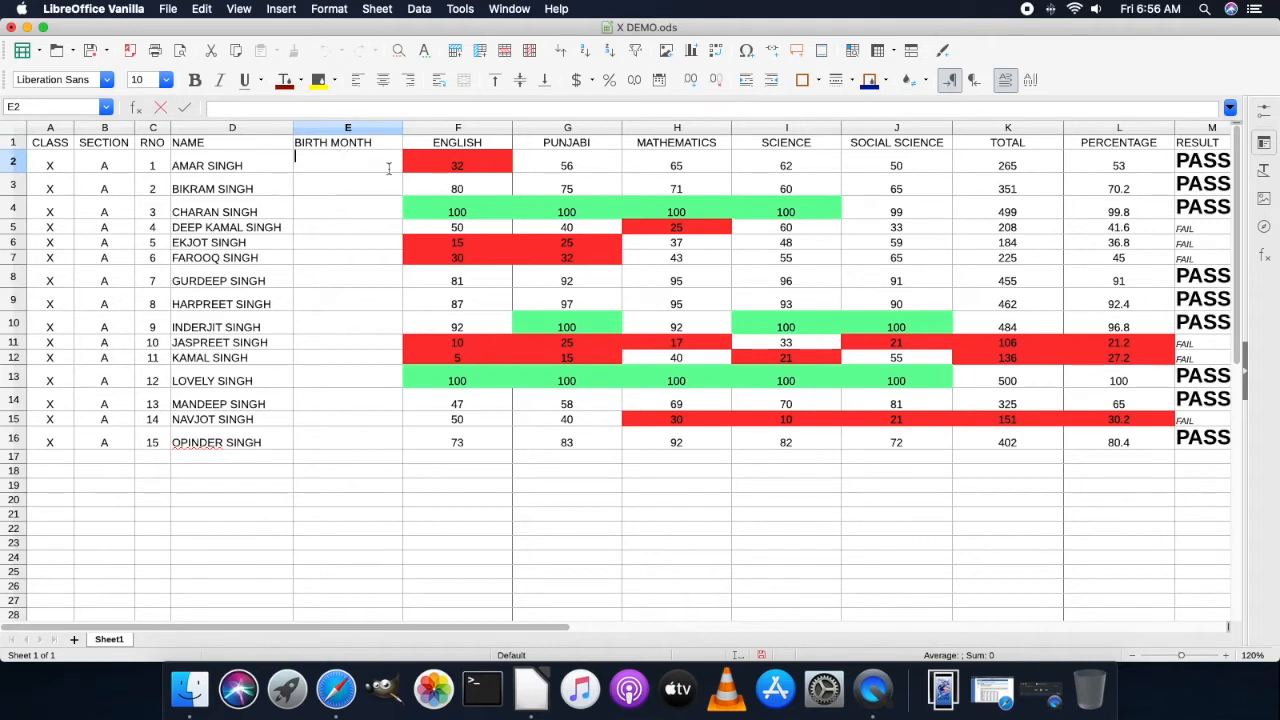
{"action": "type", "text": "01"}
{"action": "key", "text": "Return"}
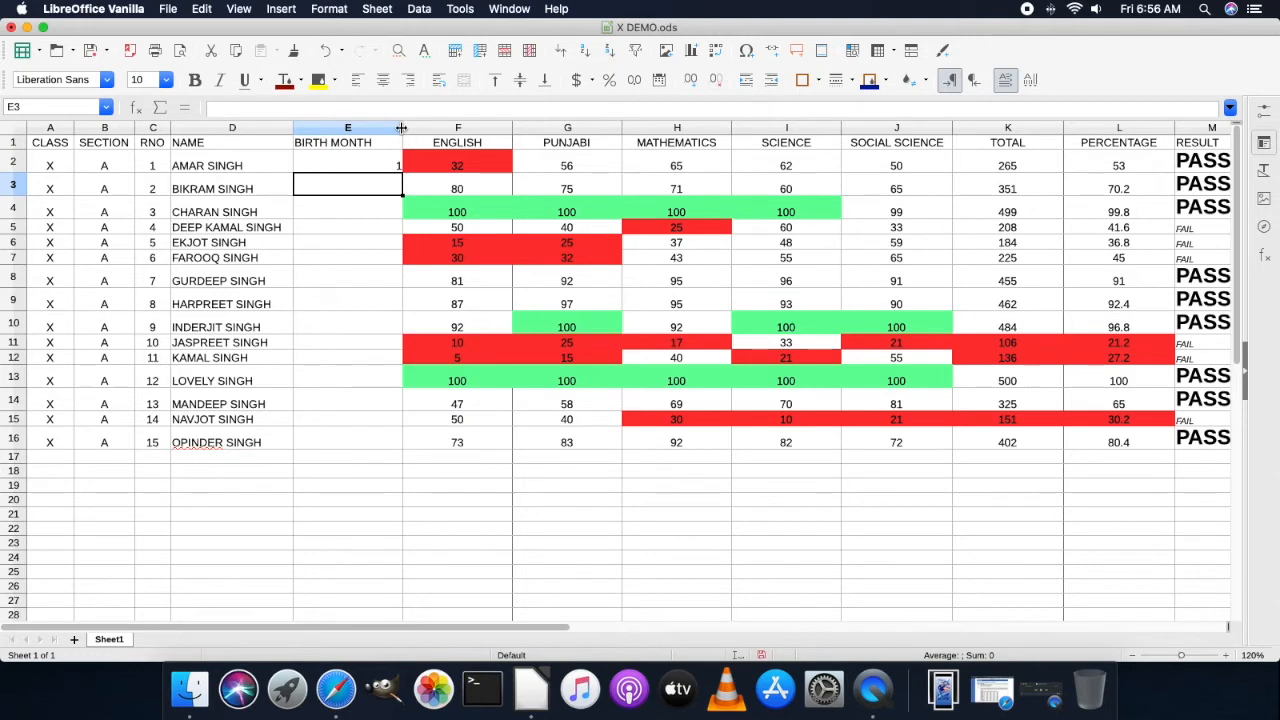
- Center the BIRTH MONTH column and enter 12, 7, 3, 9, 11, 4, 6, 4, 5, 2, 6, 7, 3, 1, 9, 12 down from E3
{"action": "left_click", "coordinate": [377, 128]}
{"action": "left_click", "coordinate": [383, 79]}
{"action": "left_click", "coordinate": [363, 192]}
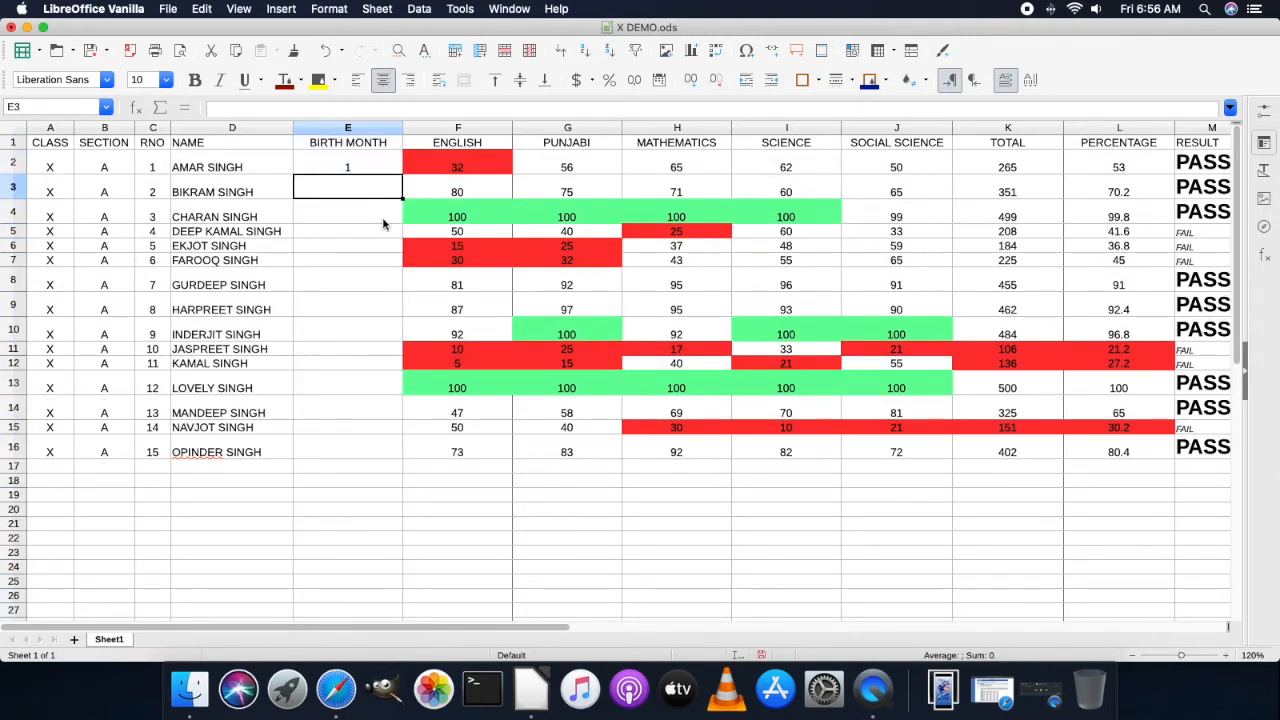
{"action": "type", "text": "12"}
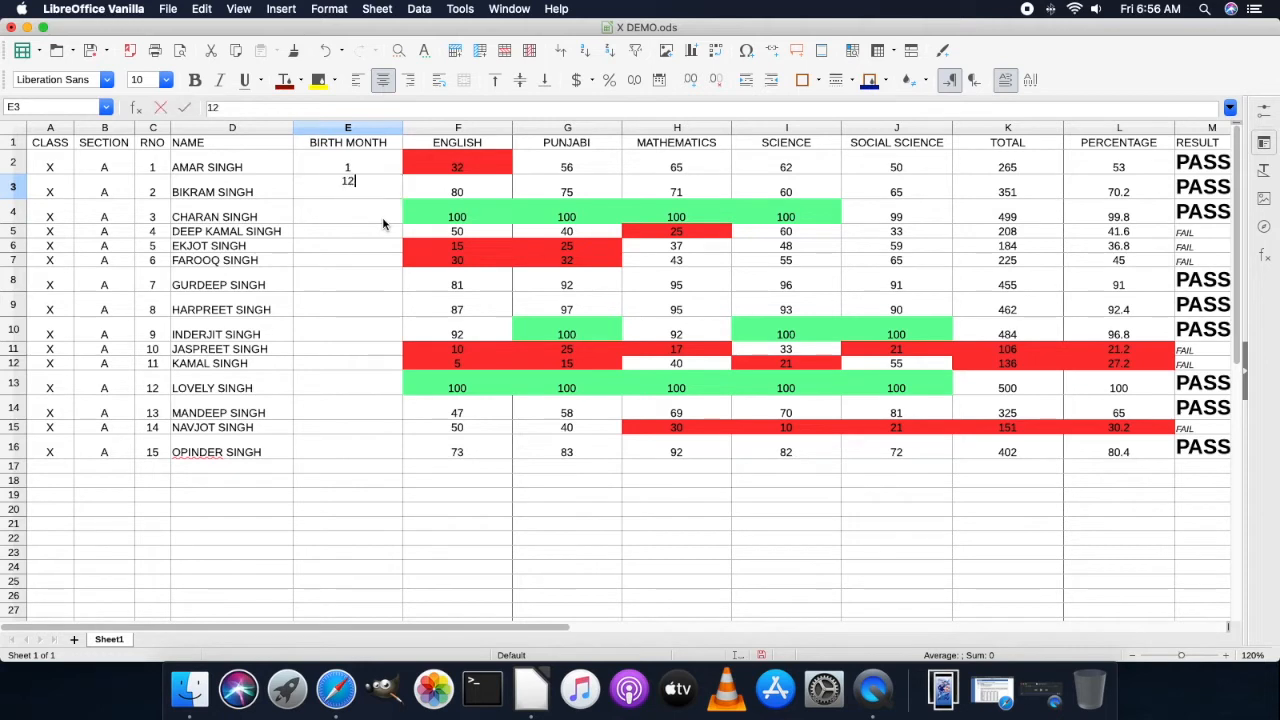
{"action": "key", "text": "Return"}
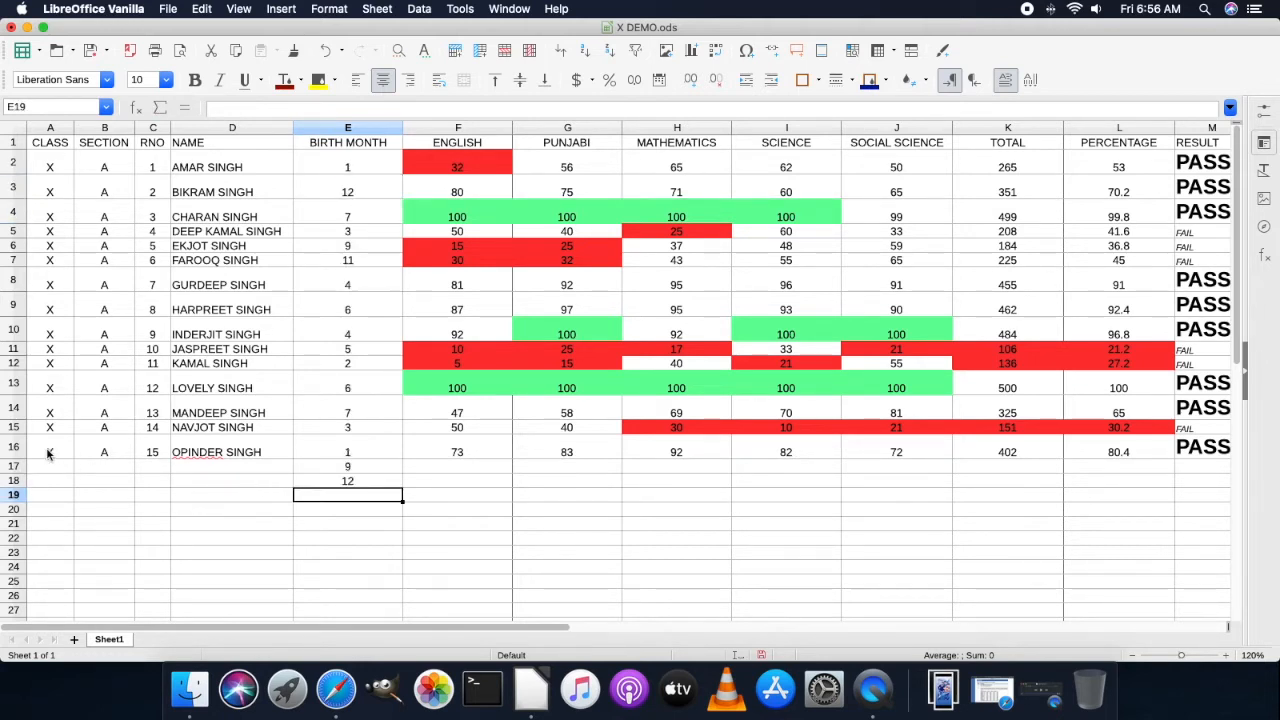
- Copy the class, section, roll number and name cells A2:D3 into the empty rows starting at A17
{"action": "left_click_drag", "start_coordinate": [48, 167], "coordinate": [228, 189]}
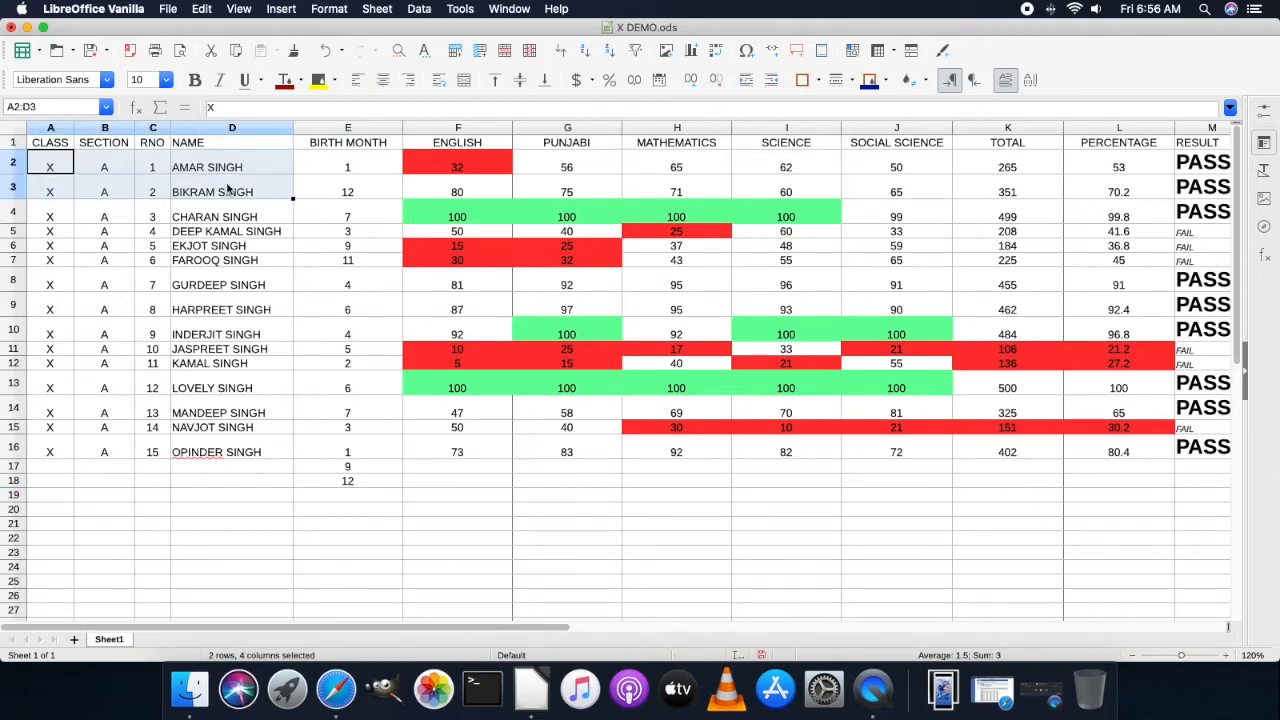
{"action": "key", "text": "super+c"}
{"action": "left_click", "coordinate": [58, 470]}
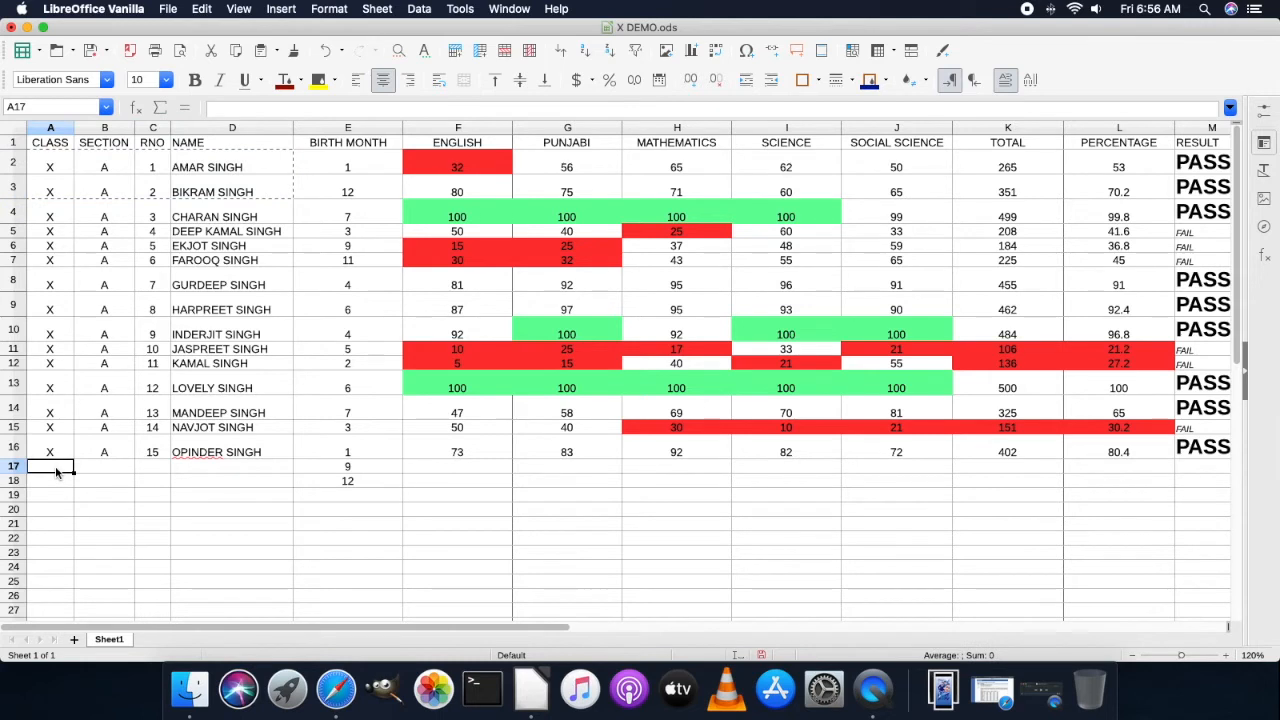
{"action": "key", "text": "super+v"}
- Change the section of rows 17 and 18 to B and fill their marks and results with copies from rows 15 and 16
{"action": "left_click", "coordinate": [122, 474]}
{"action": "double_click", "coordinate": [122, 474]}
{"action": "type", "text": "B"}
{"action": "key", "text": "Return"}
{"action": "type", "text": "B"}
{"action": "key", "text": "Return"}
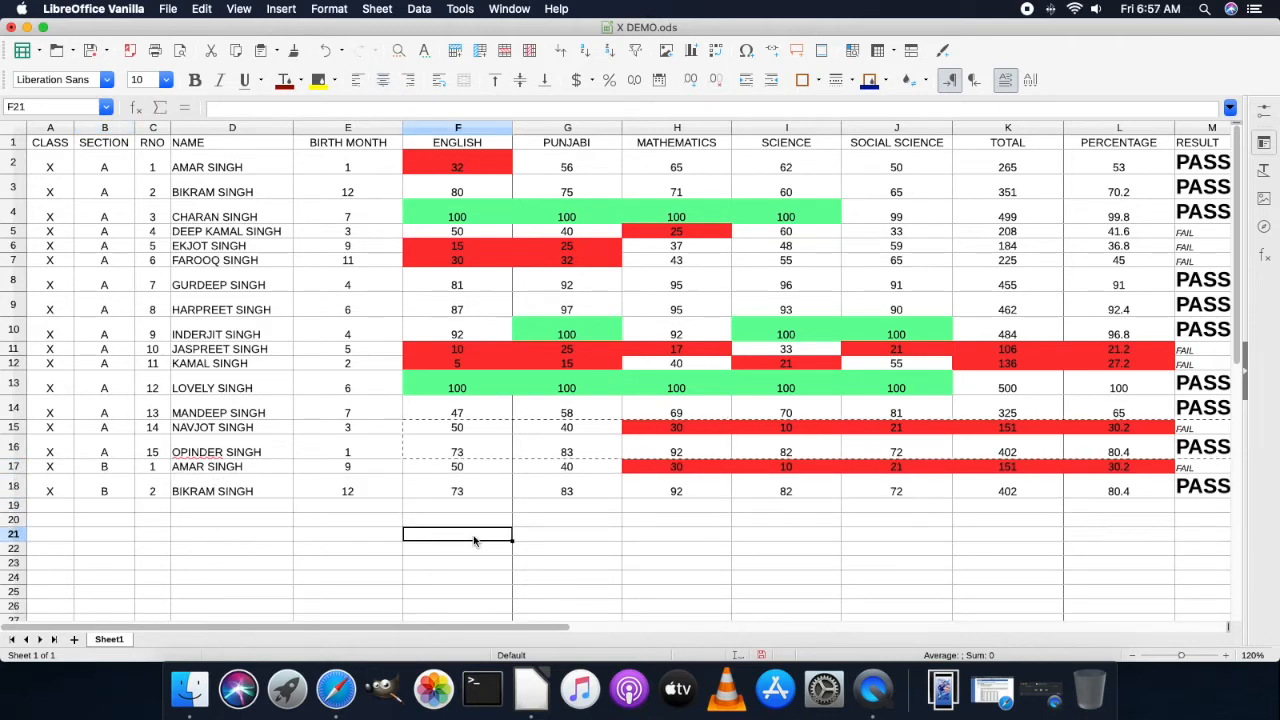
- Sort the whole table A1:M18 by BIRTH MONTH in ascending order and undo the sort
{"action": "left_click", "coordinate": [250, 406]}
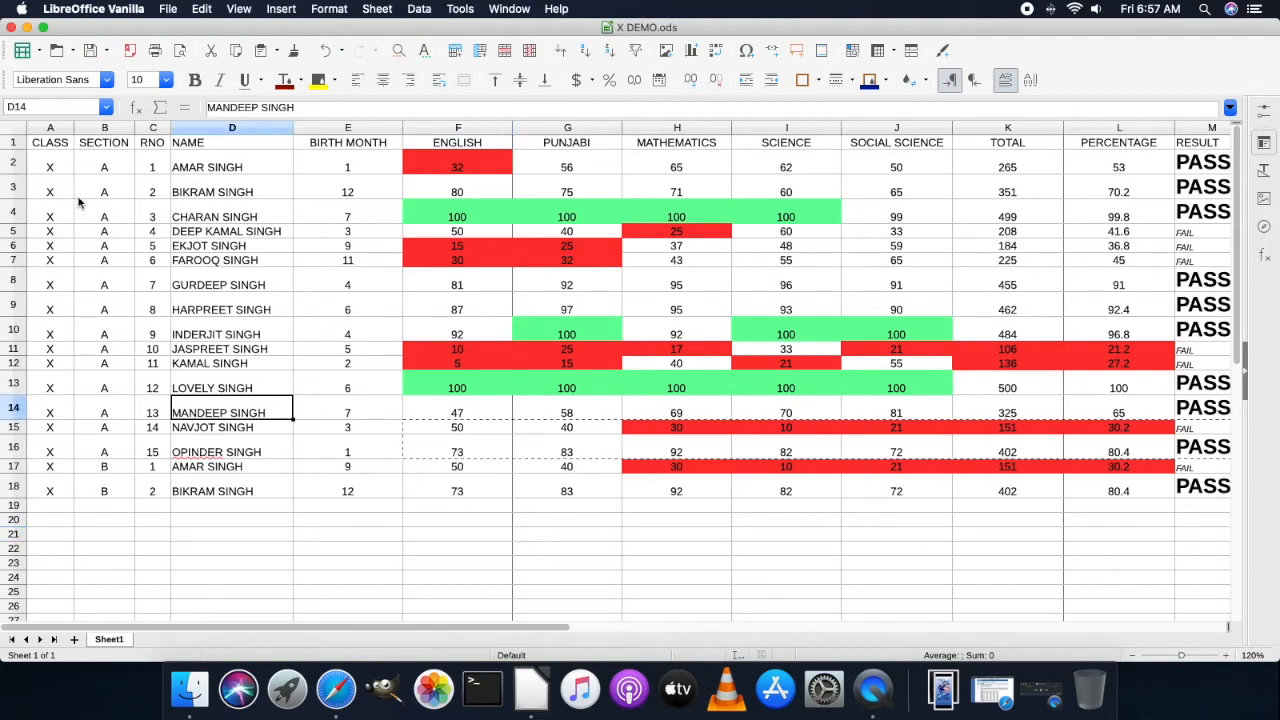
{"action": "left_click_drag", "start_coordinate": [50, 142], "coordinate": [1184, 490]}
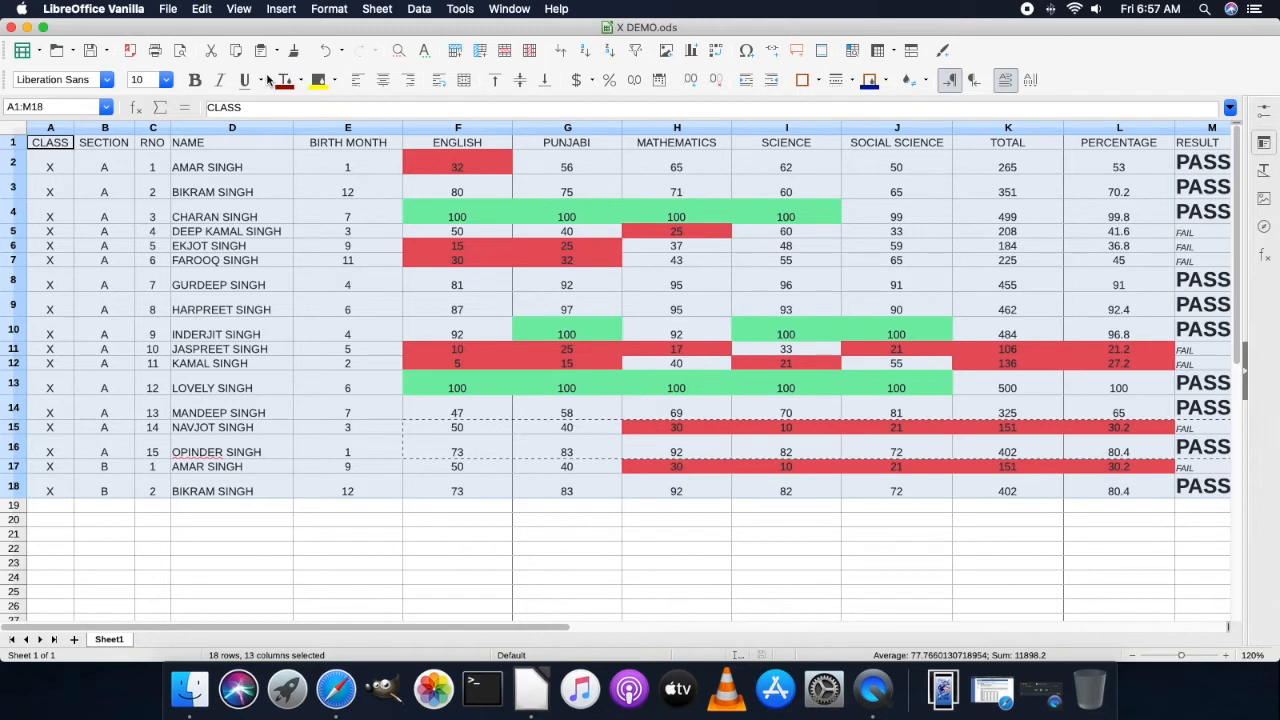
{"action": "left_click", "coordinate": [418, 10]}
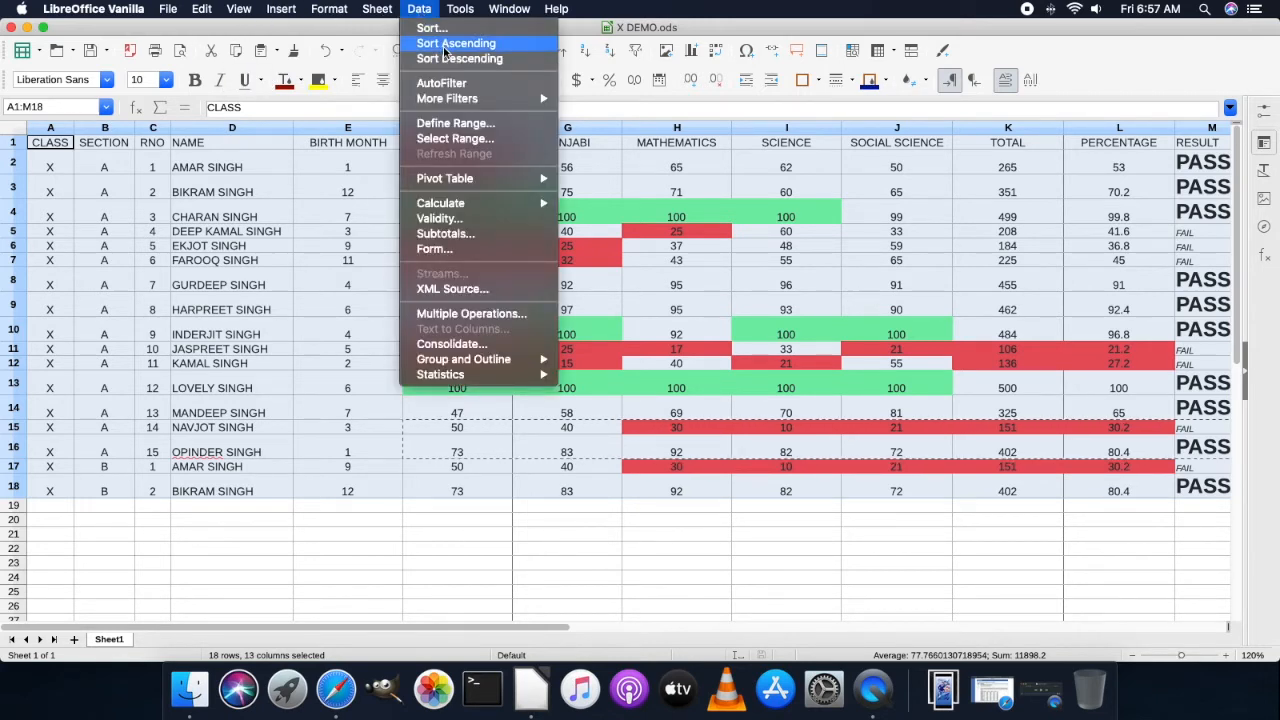
{"action": "left_click", "coordinate": [433, 28]}
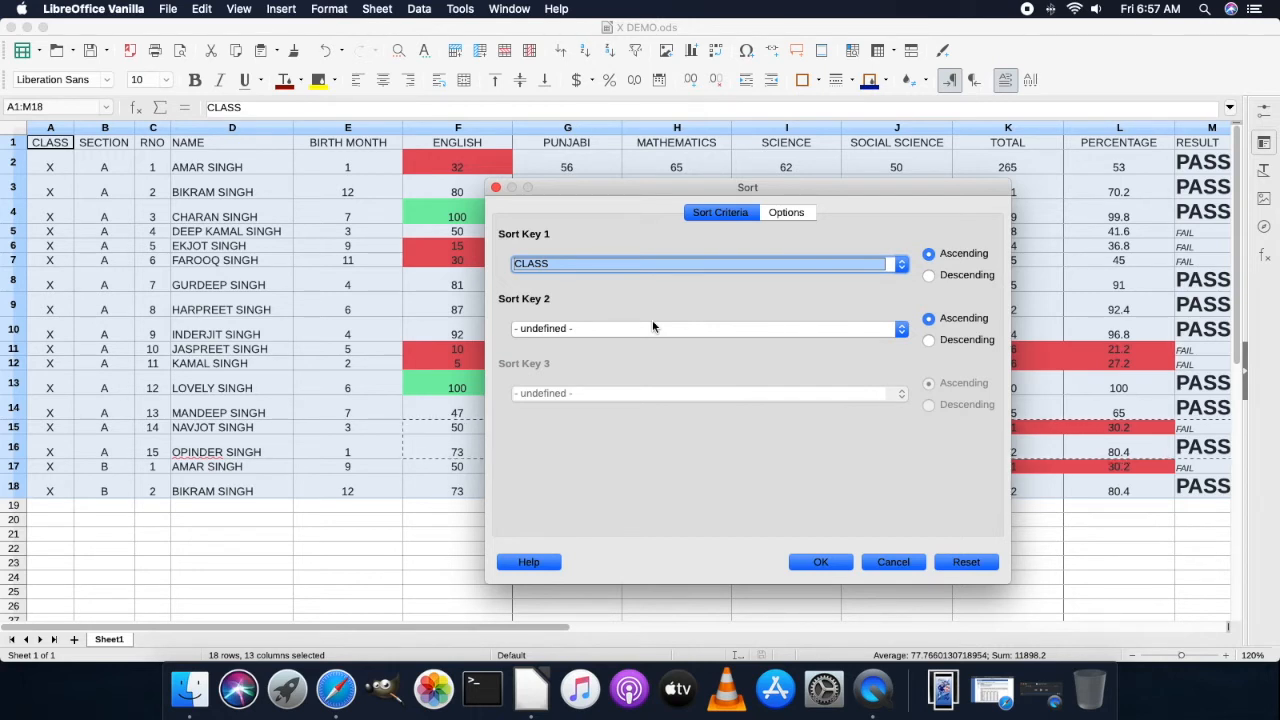
{"action": "left_click", "coordinate": [643, 263]}
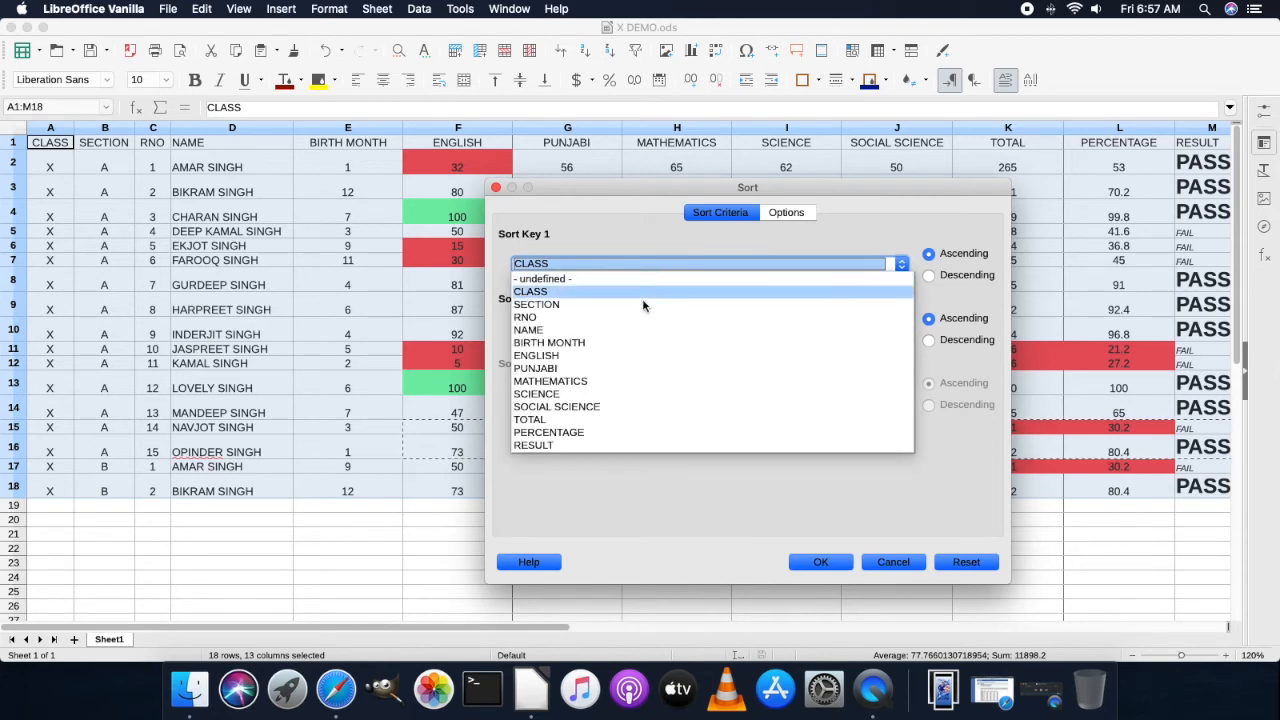
{"action": "left_click", "coordinate": [643, 342]}
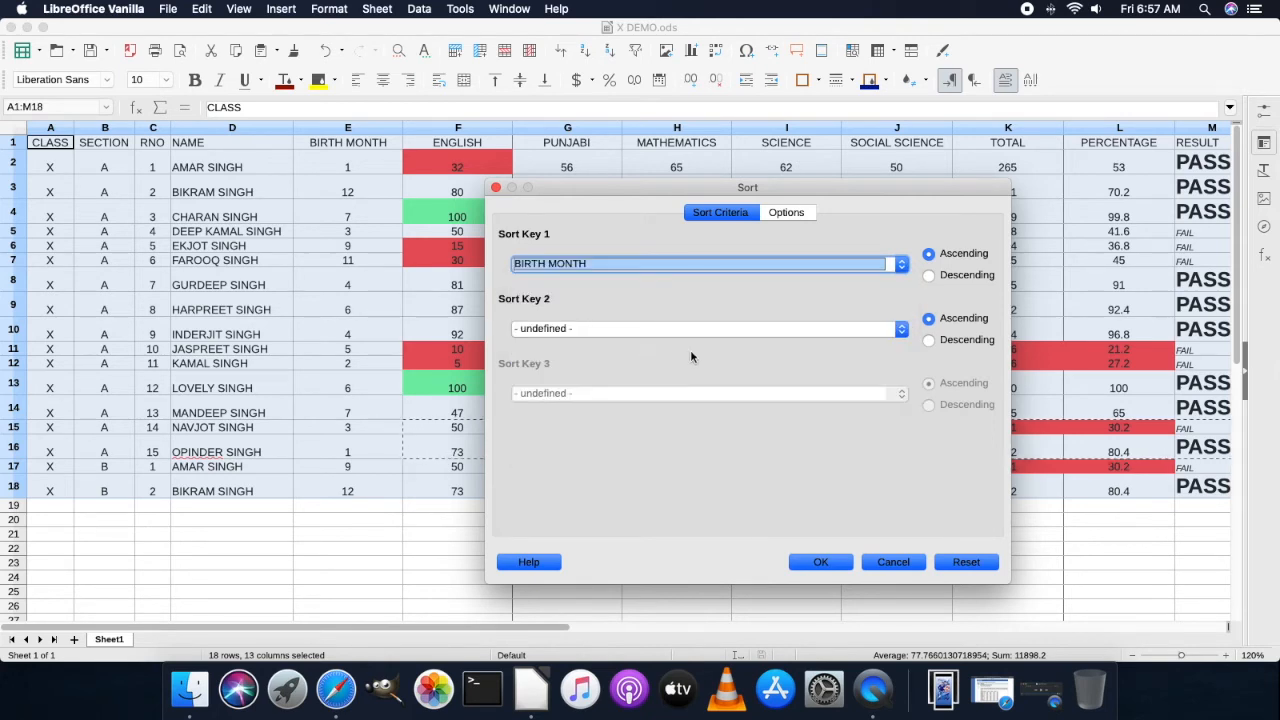
{"action": "left_click", "coordinate": [820, 562]}
{"action": "left_click", "coordinate": [289, 182]}
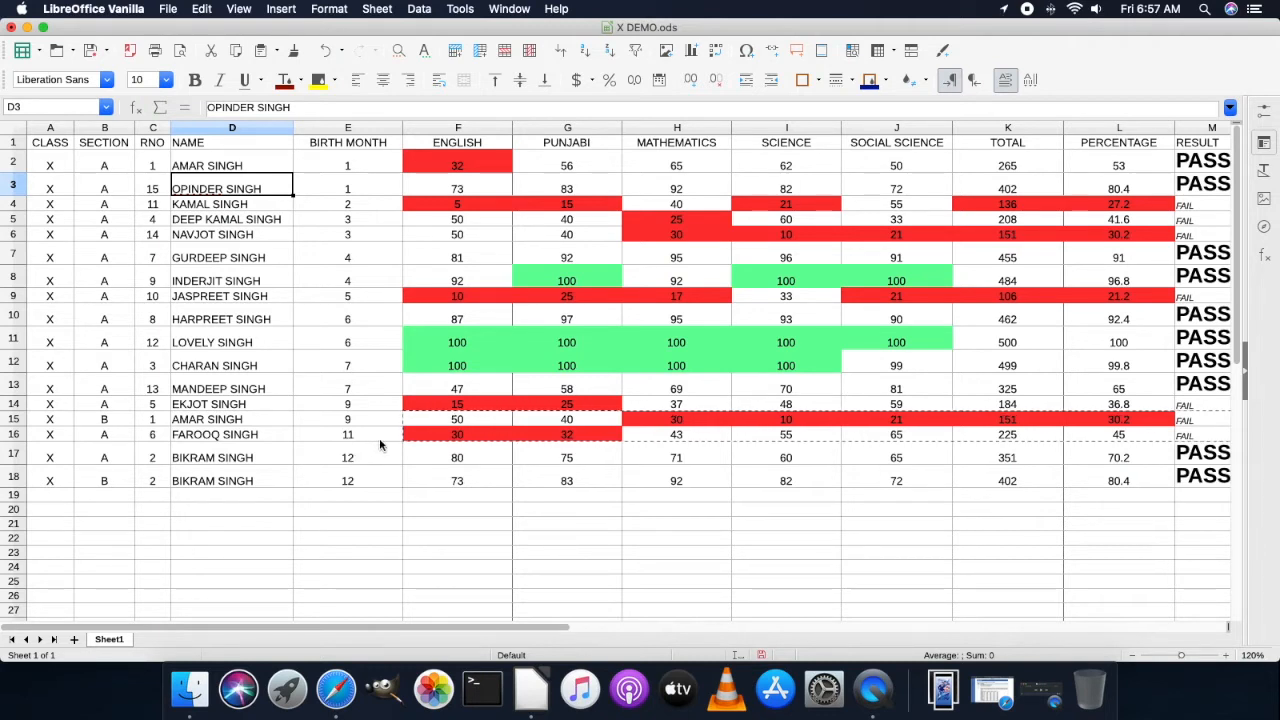
{"action": "left_click", "coordinate": [119, 477]}
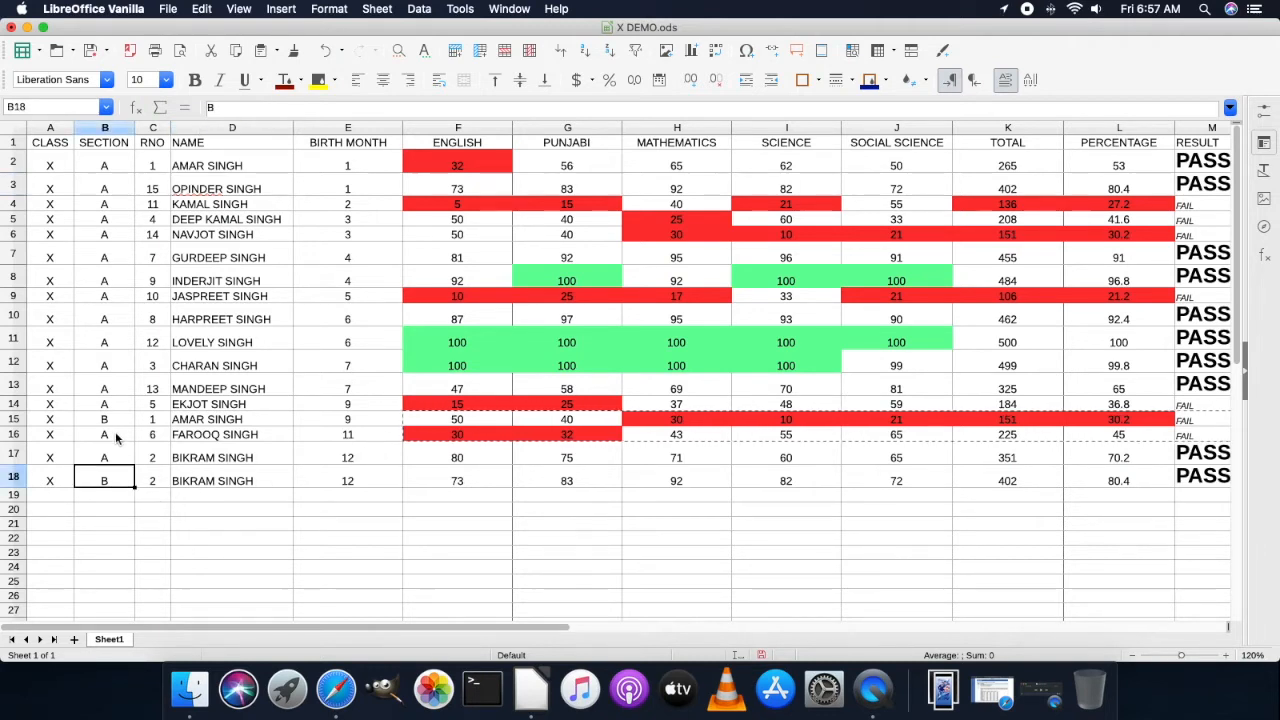
{"action": "left_click", "coordinate": [122, 426]}
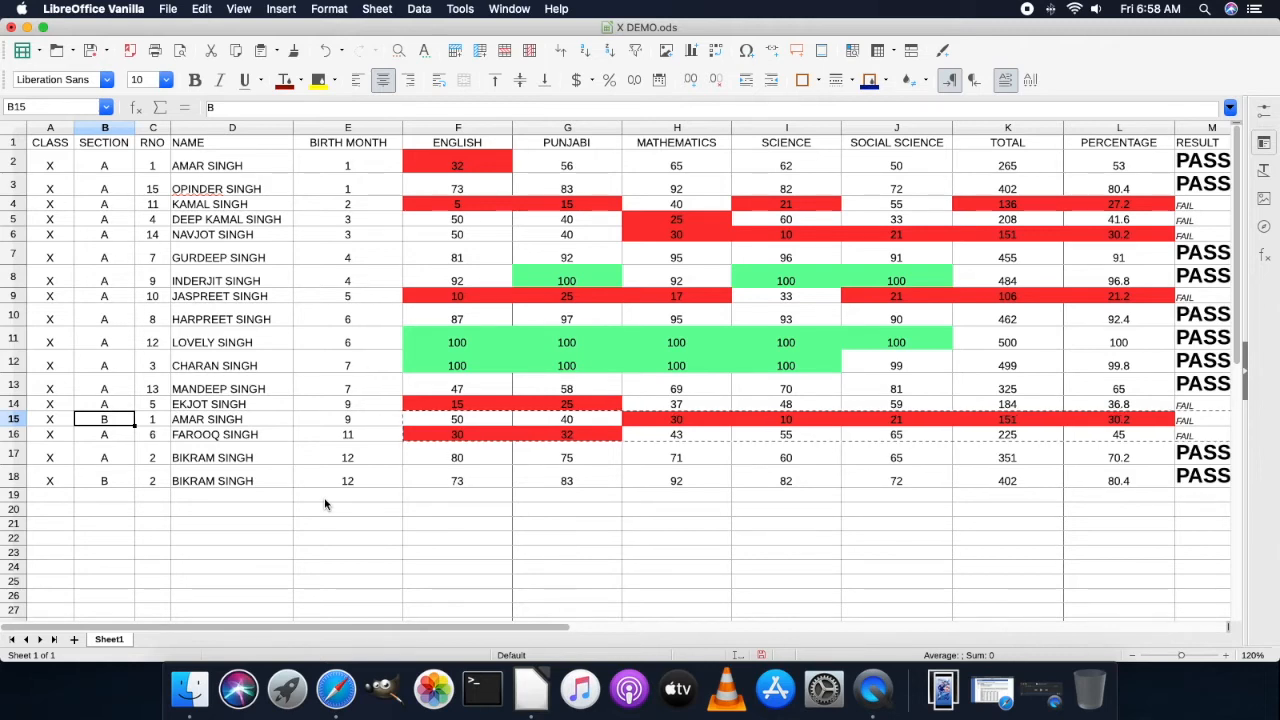
{"action": "key", "text": "super+z"}
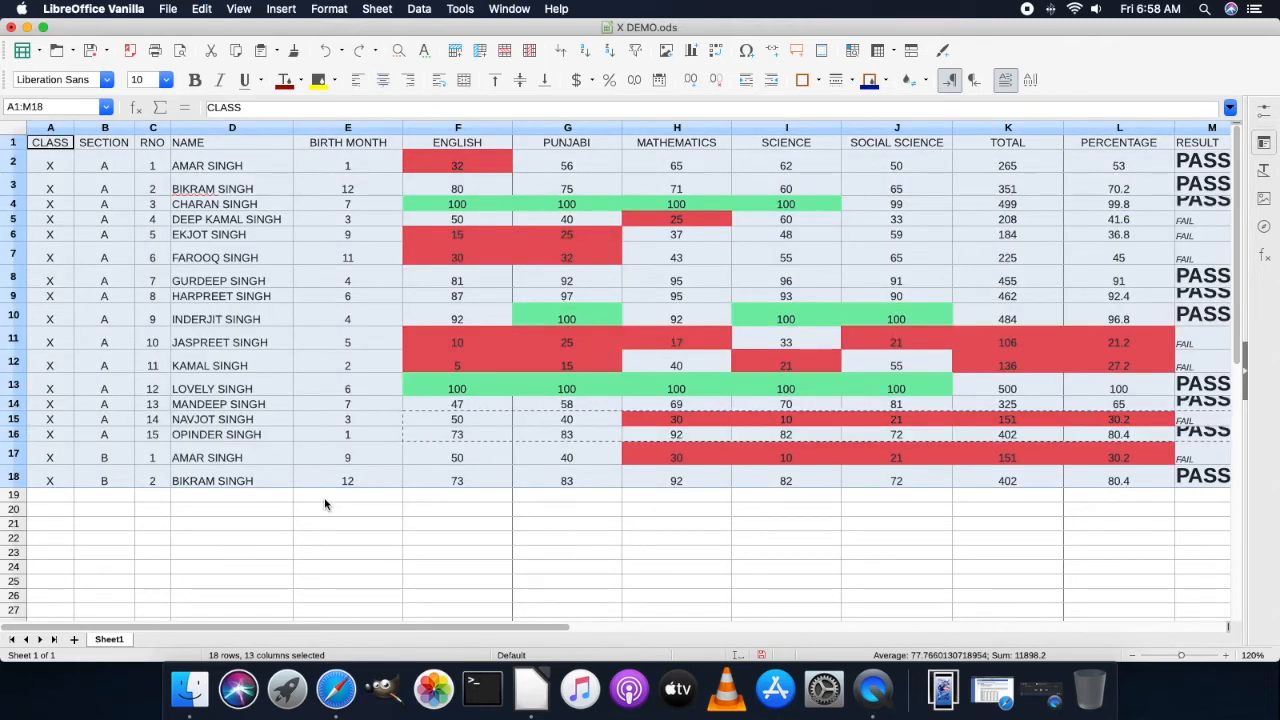
- Try sorting the table A1:M18 by SECTION and, within each section, by BIRTH MONTH, both ascending, and undo that sort
{"action": "left_click", "coordinate": [337, 255]}
{"action": "left_click_drag", "start_coordinate": [50, 143], "coordinate": [1195, 480]}
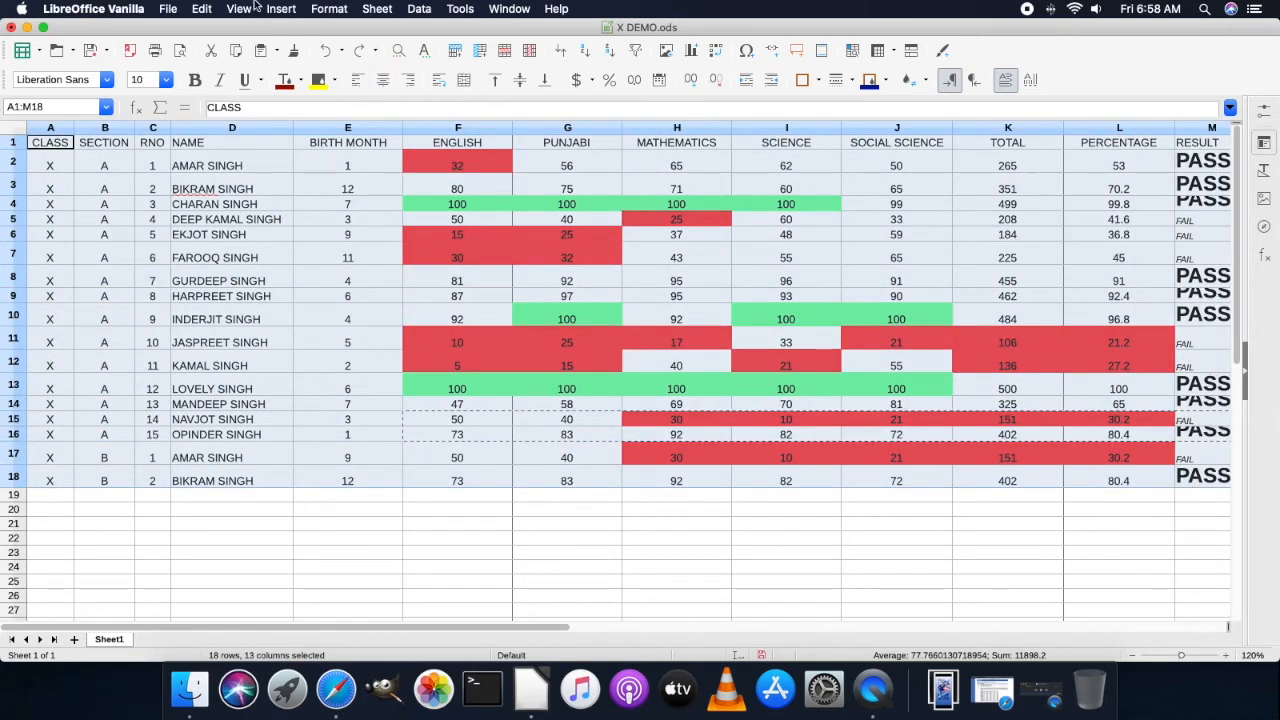
{"action": "left_click", "coordinate": [424, 9]}
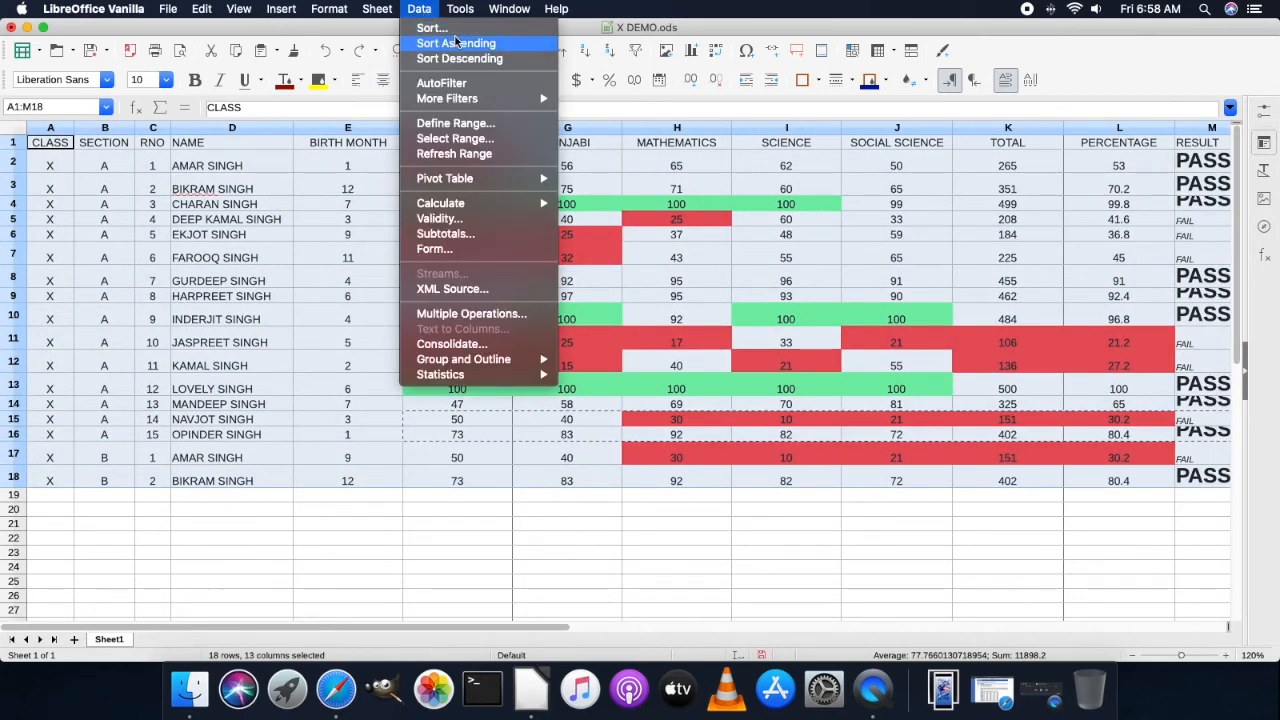
{"action": "left_click", "coordinate": [430, 27]}
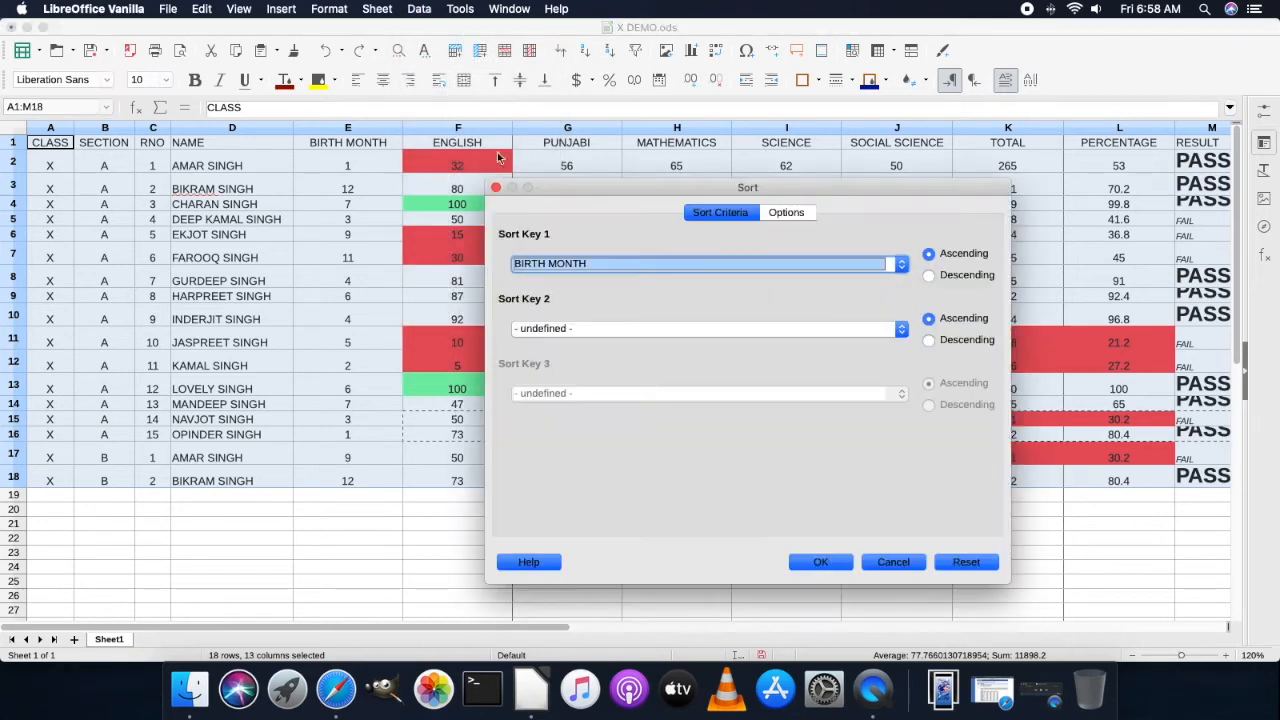
{"action": "left_click", "coordinate": [606, 263]}
{"action": "left_click", "coordinate": [592, 304]}
{"action": "left_click", "coordinate": [600, 336]}
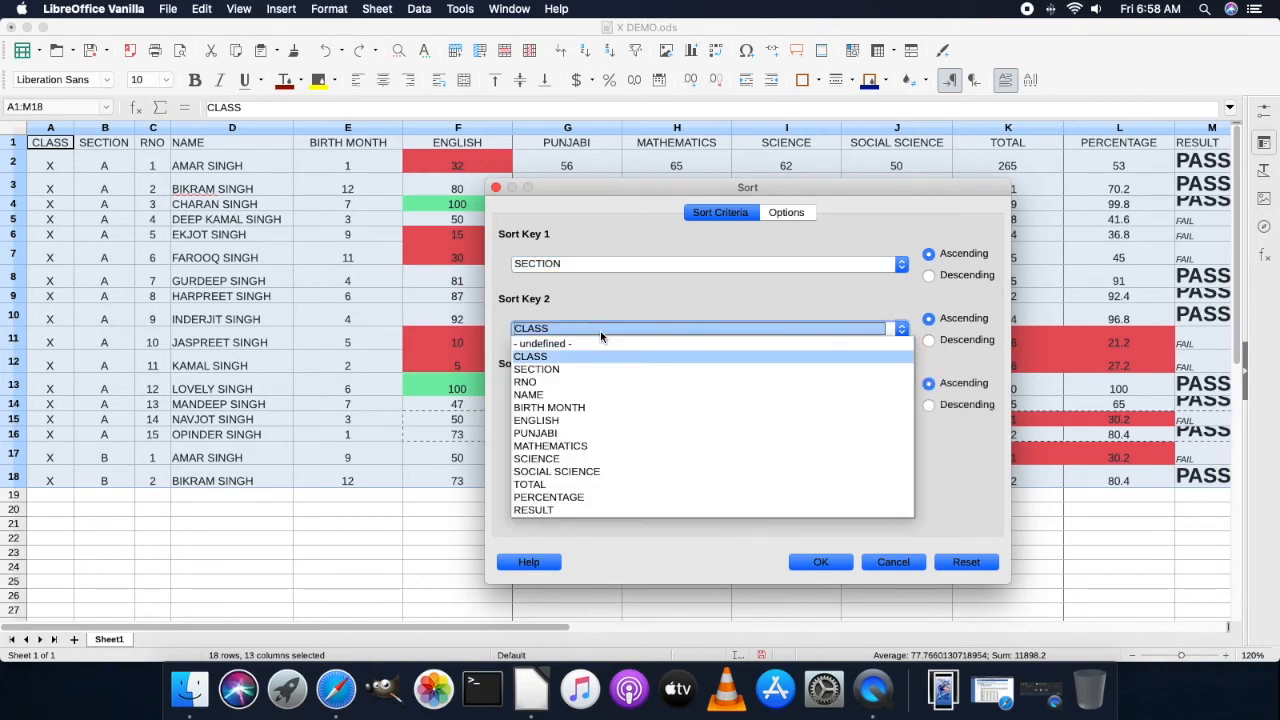
{"action": "left_click", "coordinate": [608, 405]}
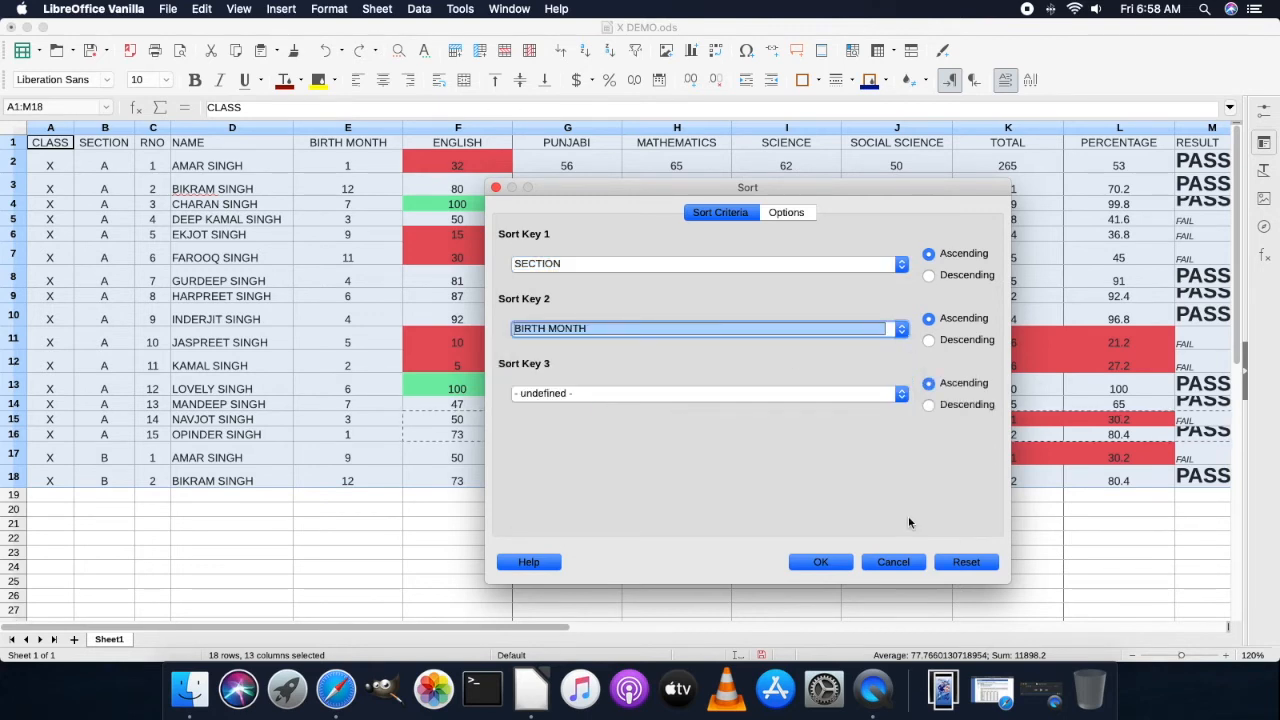
{"action": "left_click", "coordinate": [822, 561]}
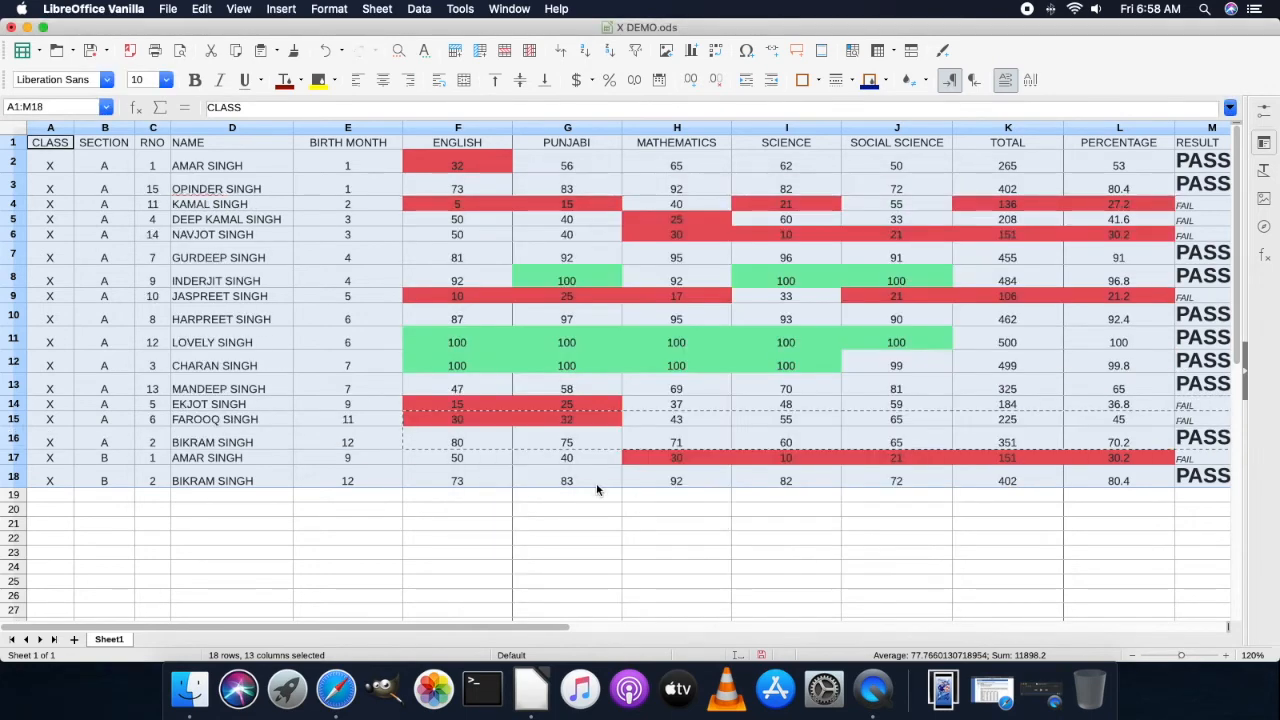
{"action": "left_click", "coordinate": [152, 457]}
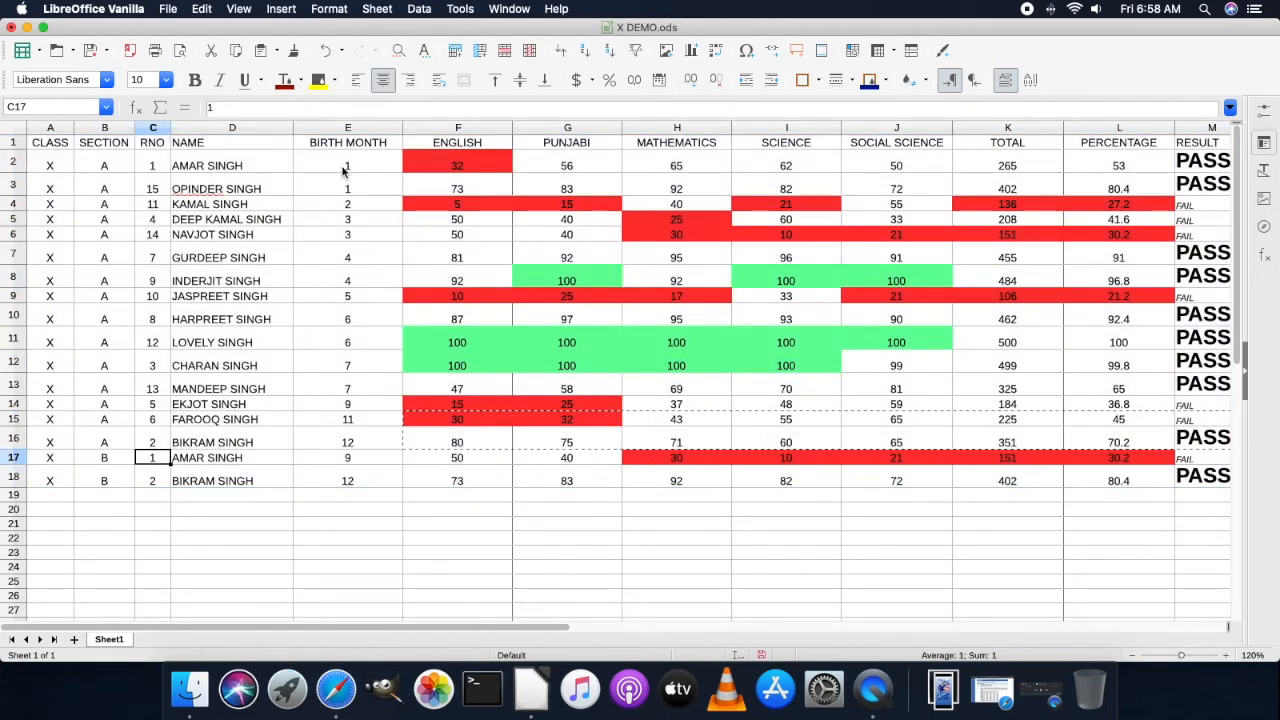
{"action": "scroll", "coordinate": [342, 170], "scroll_direction": "right", "scroll_amount": 2}
{"action": "scroll", "coordinate": [320, 190], "scroll_direction": "left", "scroll_amount": 2}
{"action": "left_click", "coordinate": [326, 56]}
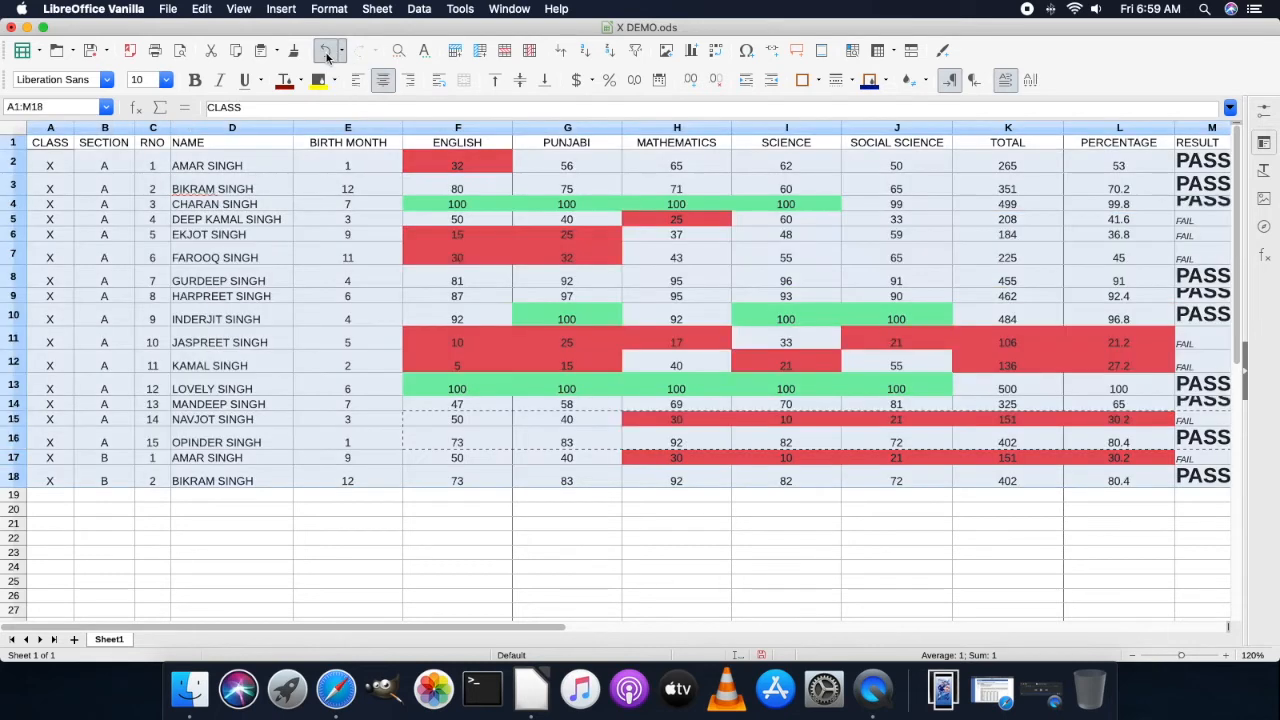
- Repeat the two-key sort on A1:M18 with SECTION as first key and BIRTH MONTH as second key, both ascending
{"action": "left_click", "coordinate": [281, 168]}
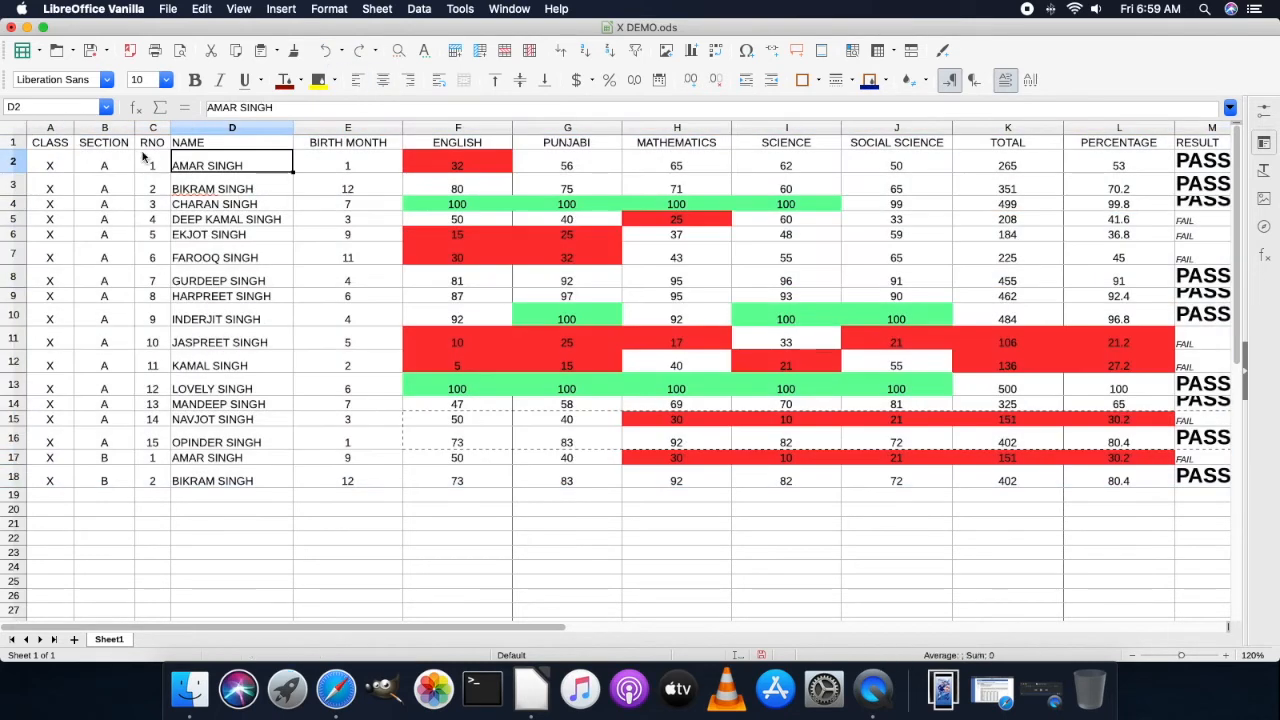
{"action": "left_click_drag", "start_coordinate": [50, 142], "coordinate": [1200, 481]}
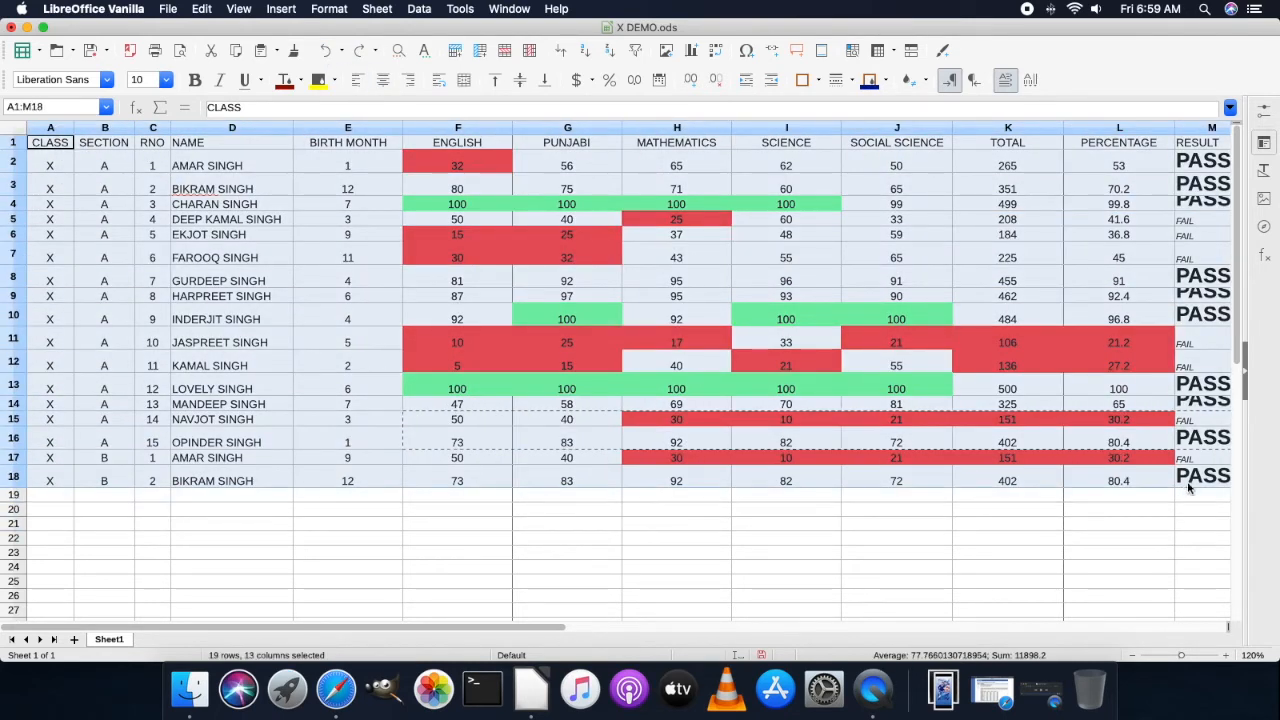
{"action": "left_click", "coordinate": [419, 9]}
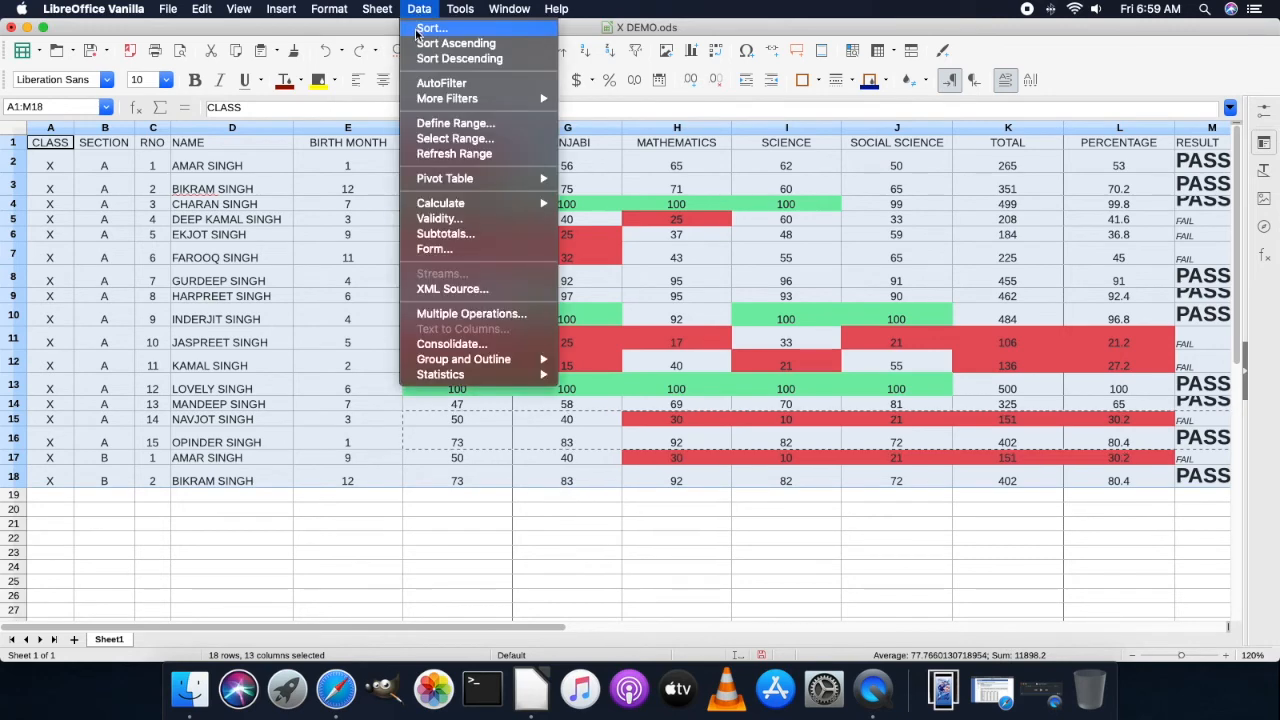
{"action": "left_click", "coordinate": [428, 29]}
{"action": "left_click", "coordinate": [612, 264]}
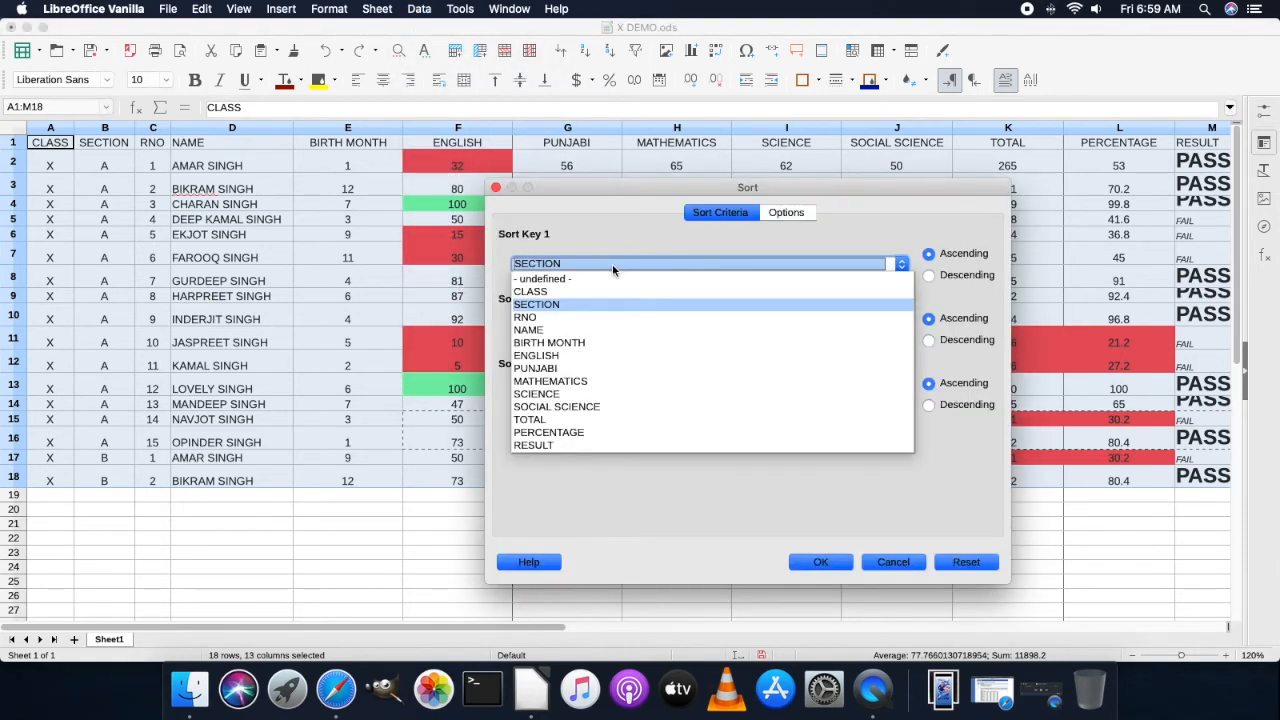
{"action": "left_click", "coordinate": [598, 305]}
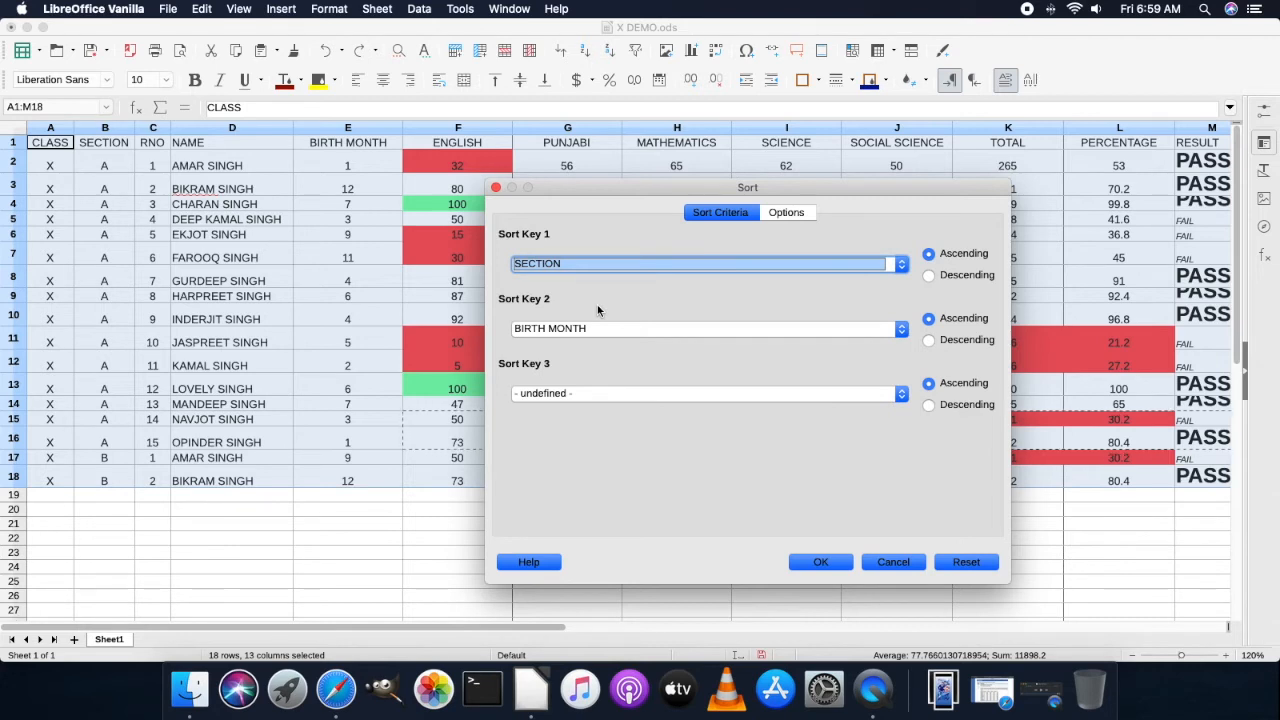
{"action": "left_click", "coordinate": [647, 329]}
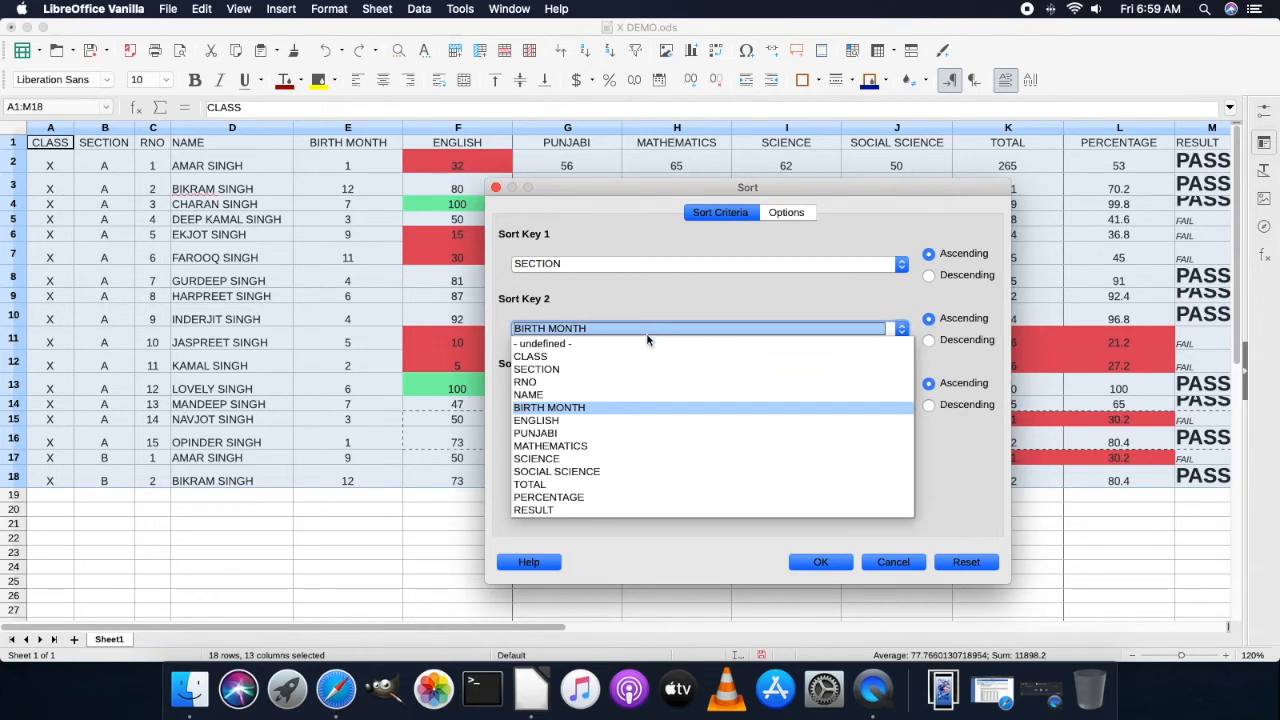
{"action": "left_click", "coordinate": [627, 408]}
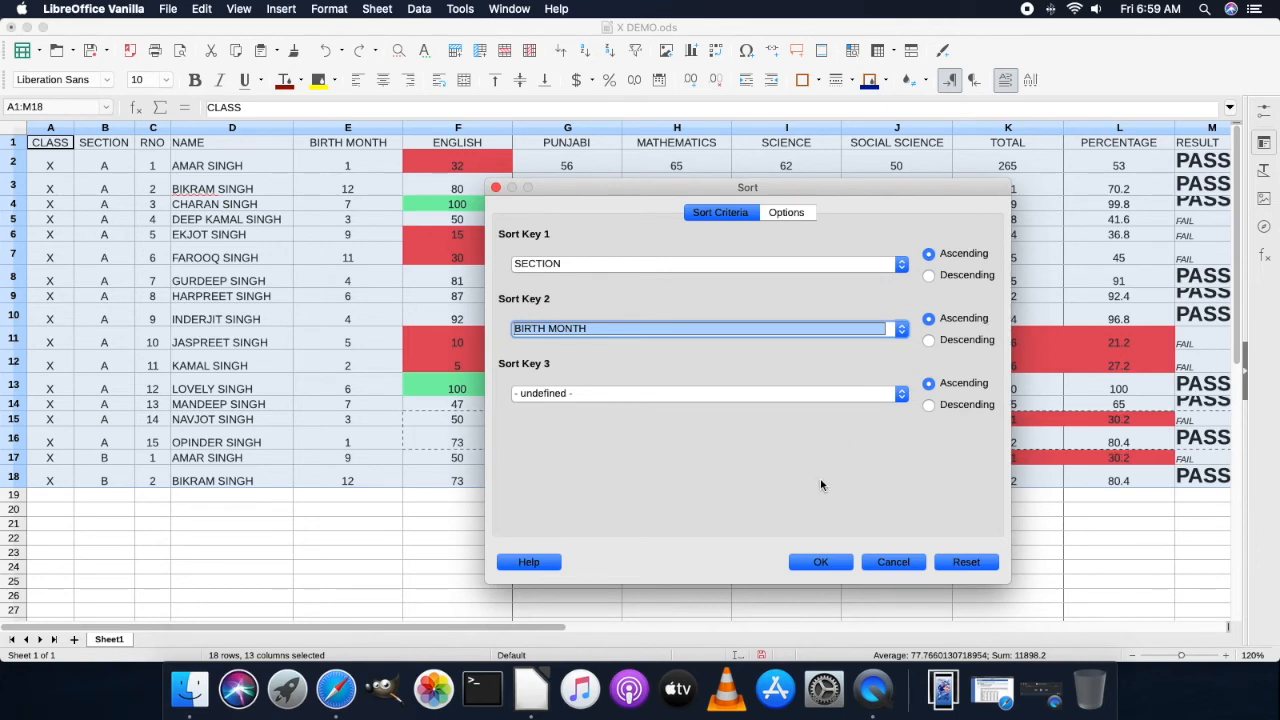
{"action": "left_click", "coordinate": [820, 562]}
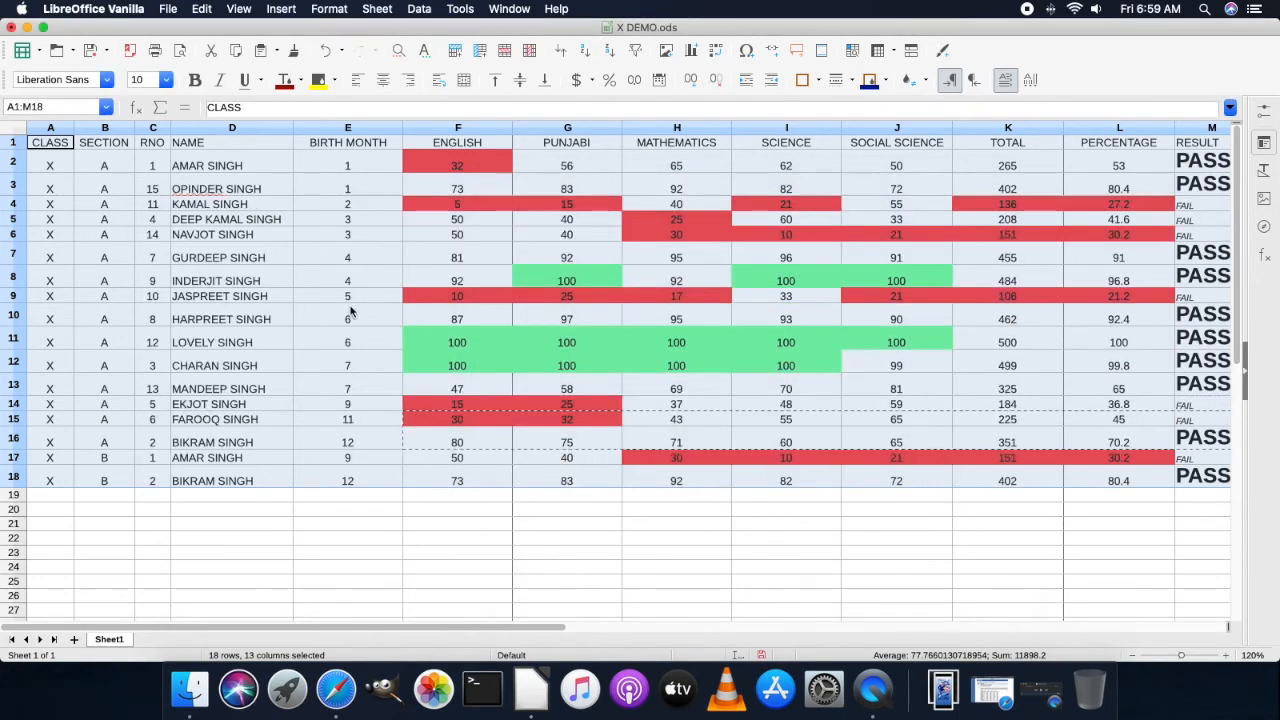
{"action": "left_click", "coordinate": [104, 457]}
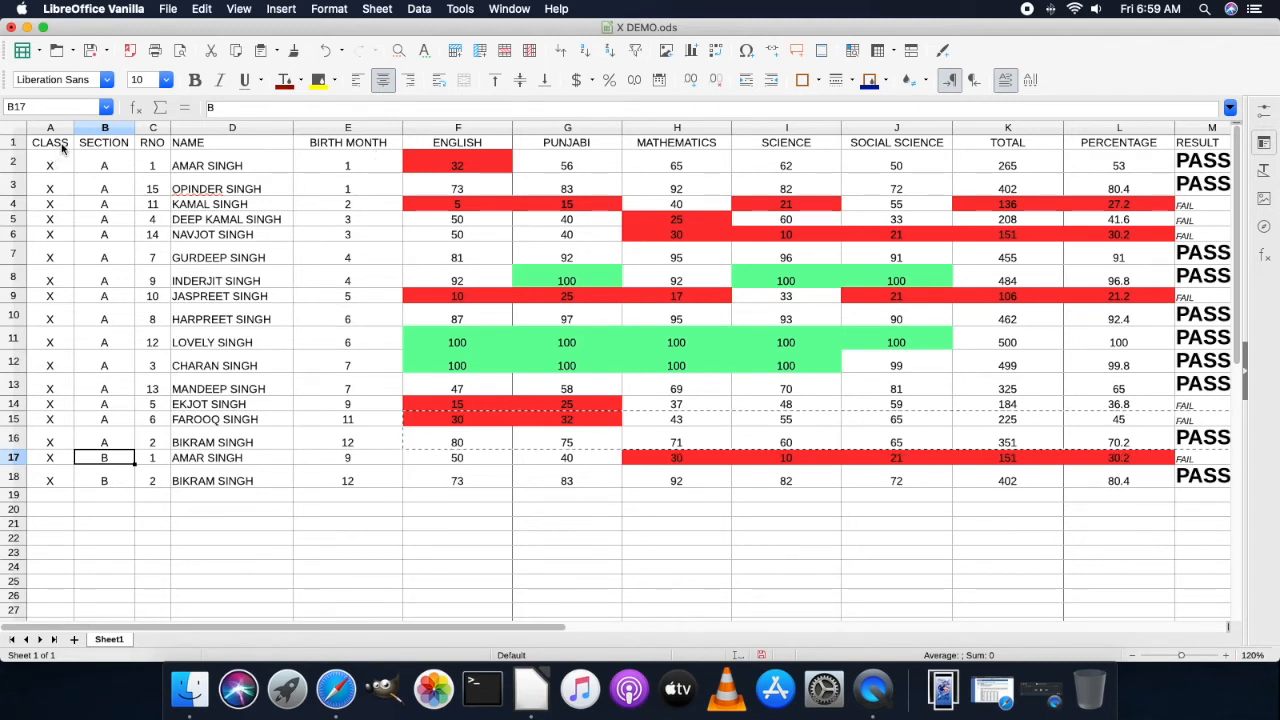
- Sort the table A1:M18 ascending by SECTION as first key and RNO as second key
{"action": "left_click_drag", "start_coordinate": [62, 147], "coordinate": [1205, 487]}
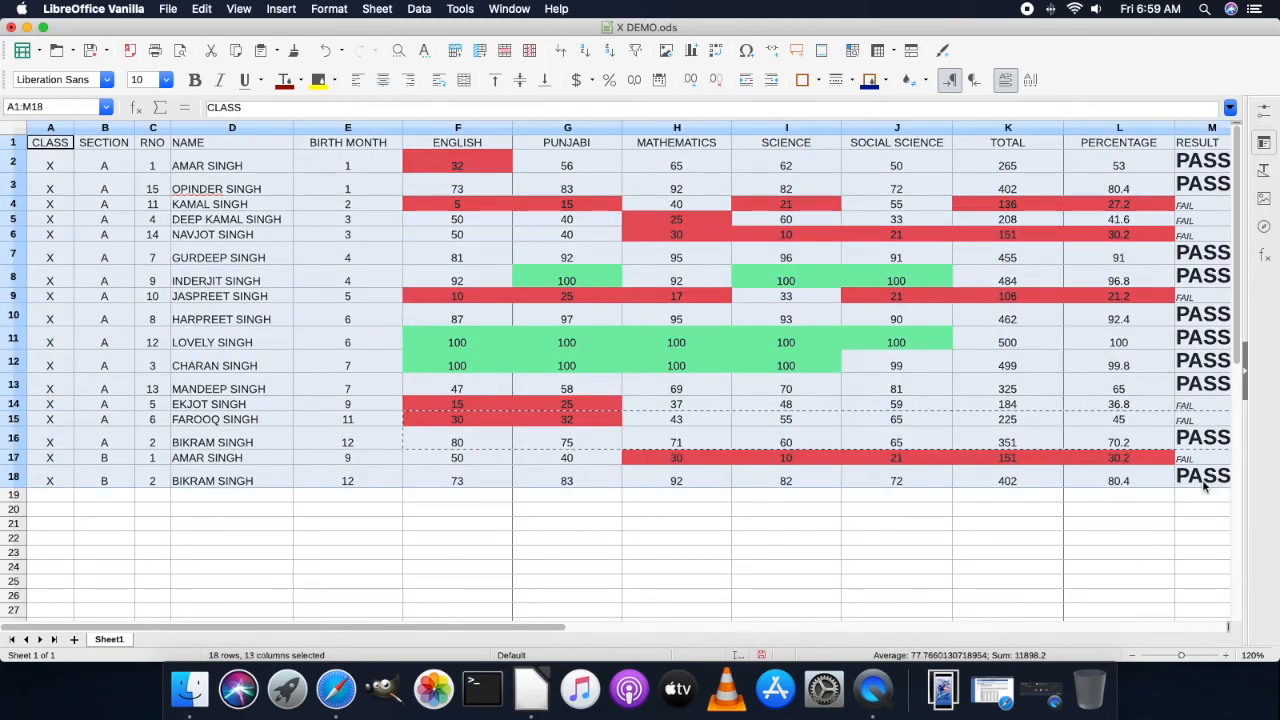
{"action": "left_click", "coordinate": [420, 9]}
{"action": "left_click", "coordinate": [425, 28]}
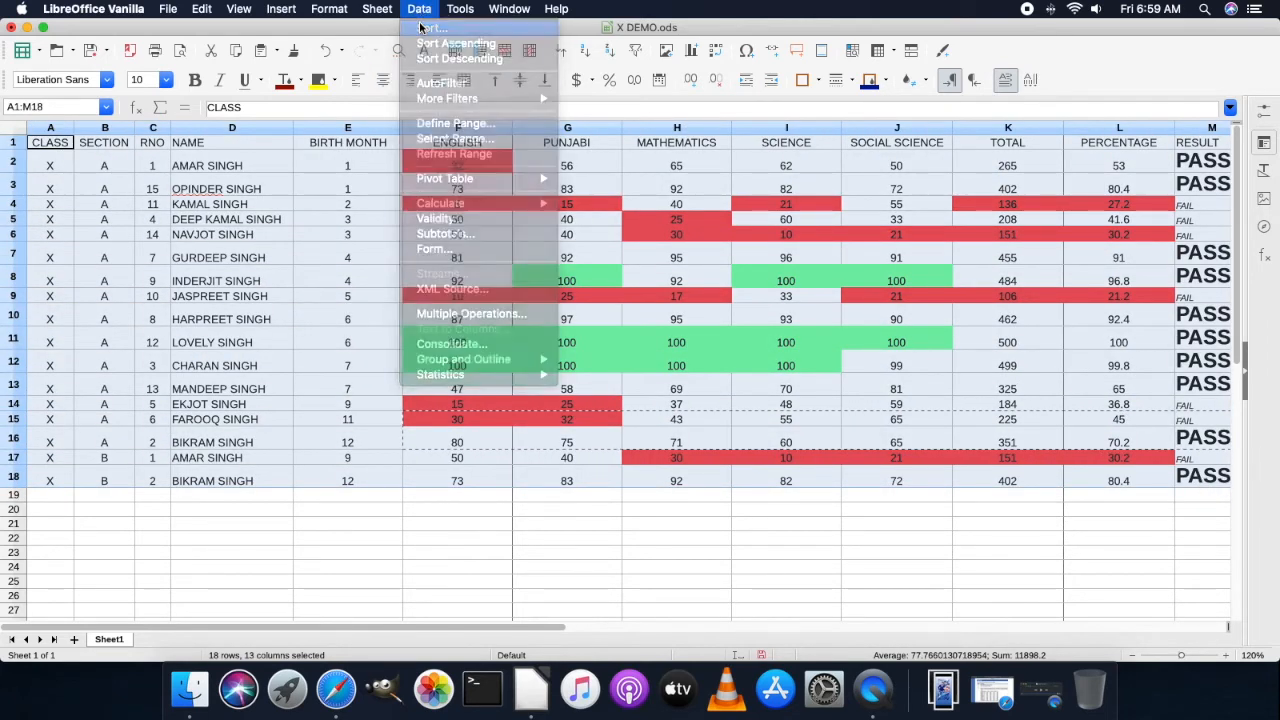
{"action": "left_click", "coordinate": [667, 263]}
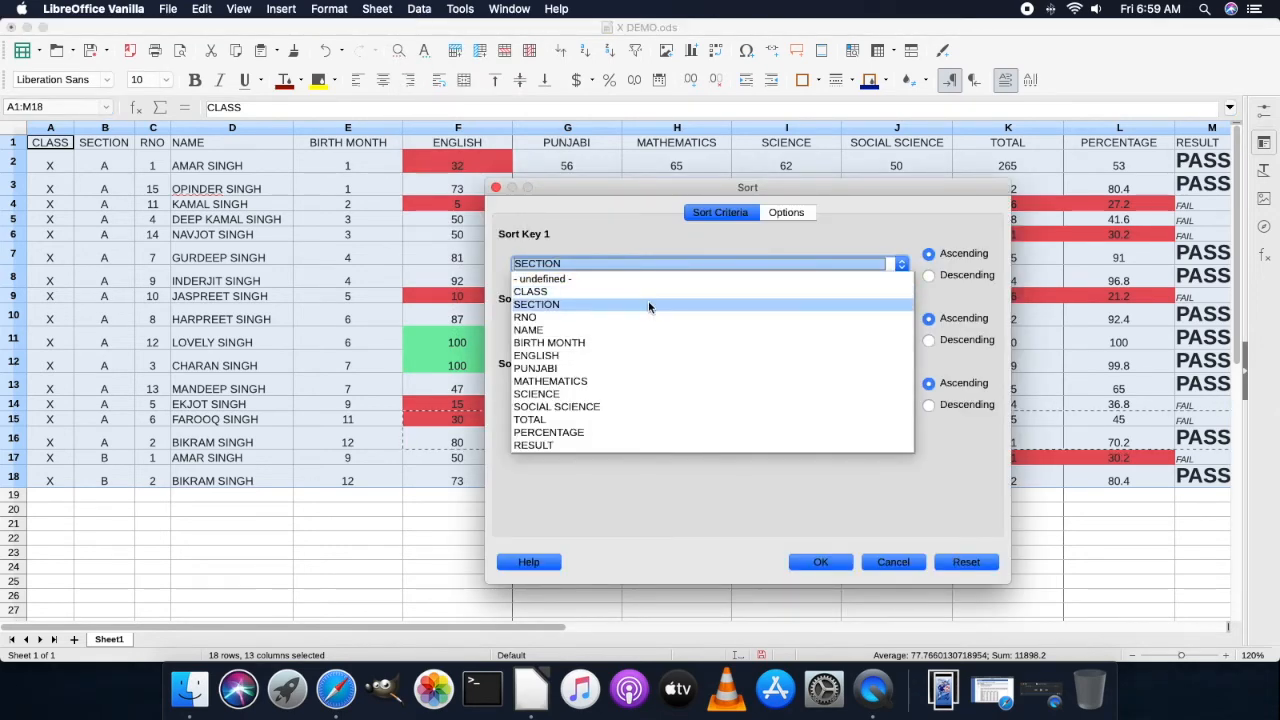
{"action": "left_click", "coordinate": [648, 303]}
{"action": "left_click", "coordinate": [635, 328]}
{"action": "left_click", "coordinate": [612, 381]}
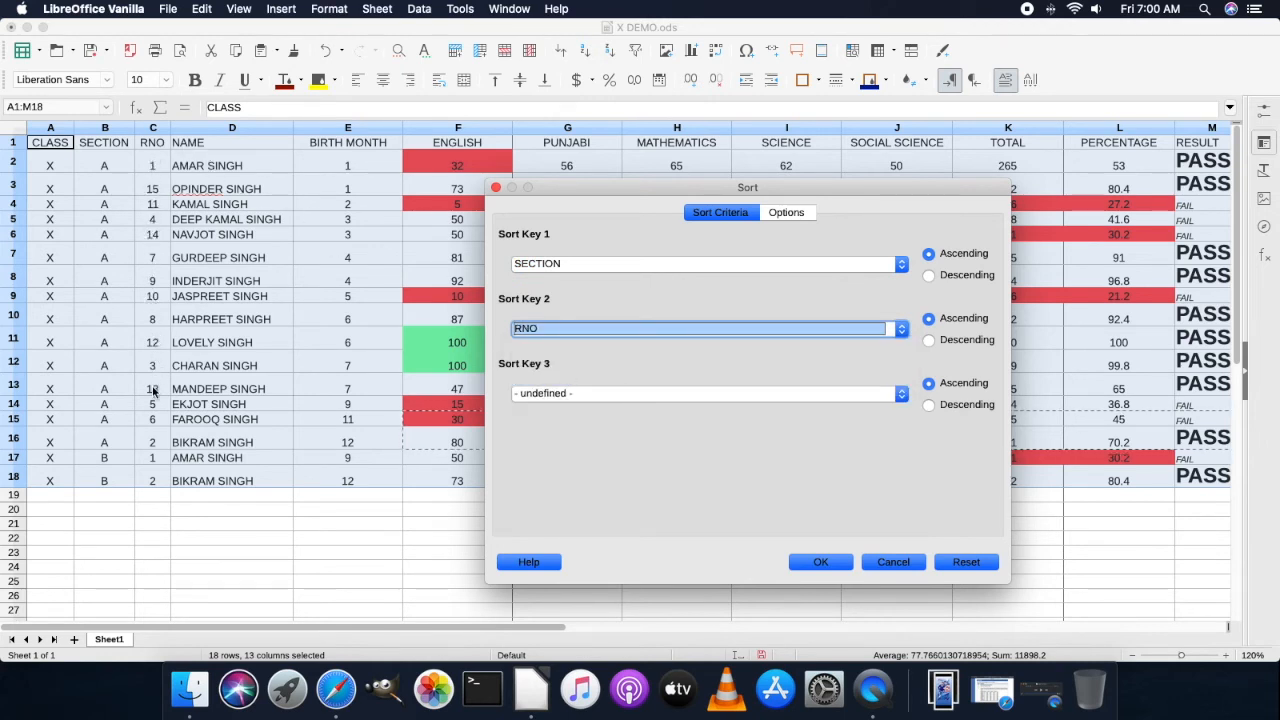
{"action": "left_click", "coordinate": [817, 562]}
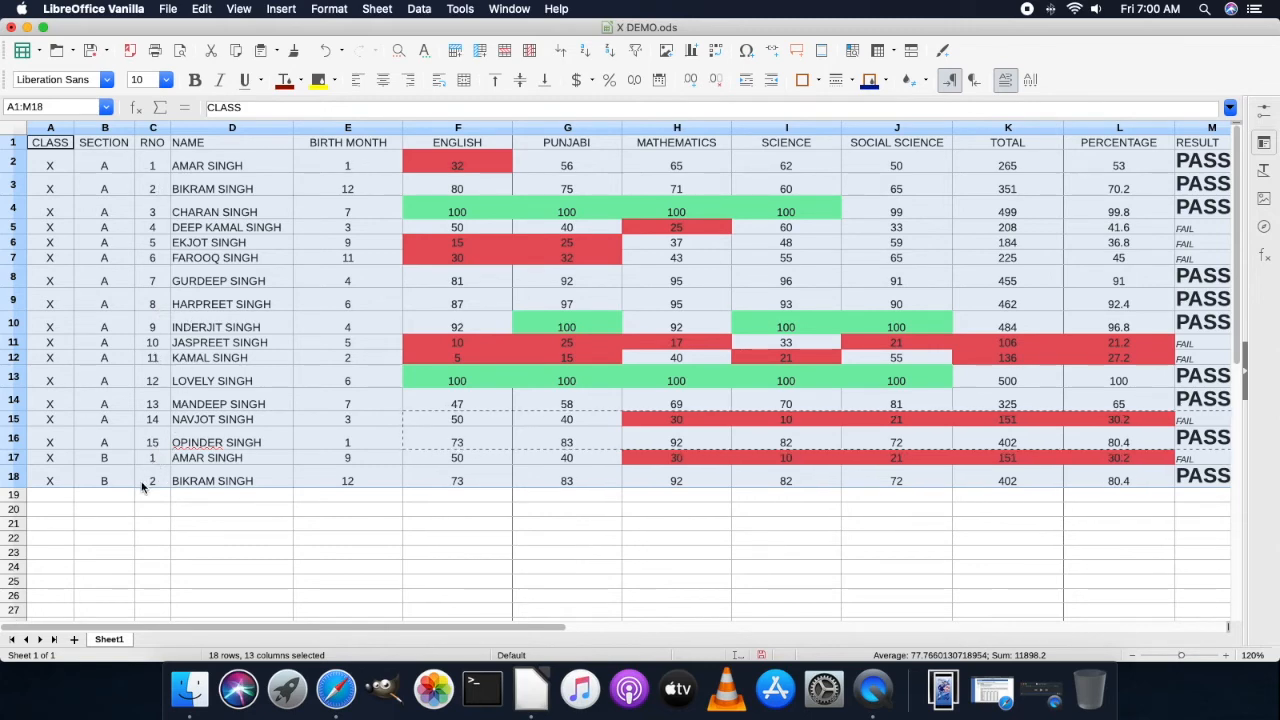
- Narrow the BIRTH MONTH column so it fits closely around its heading
{"action": "left_click", "coordinate": [167, 497]}
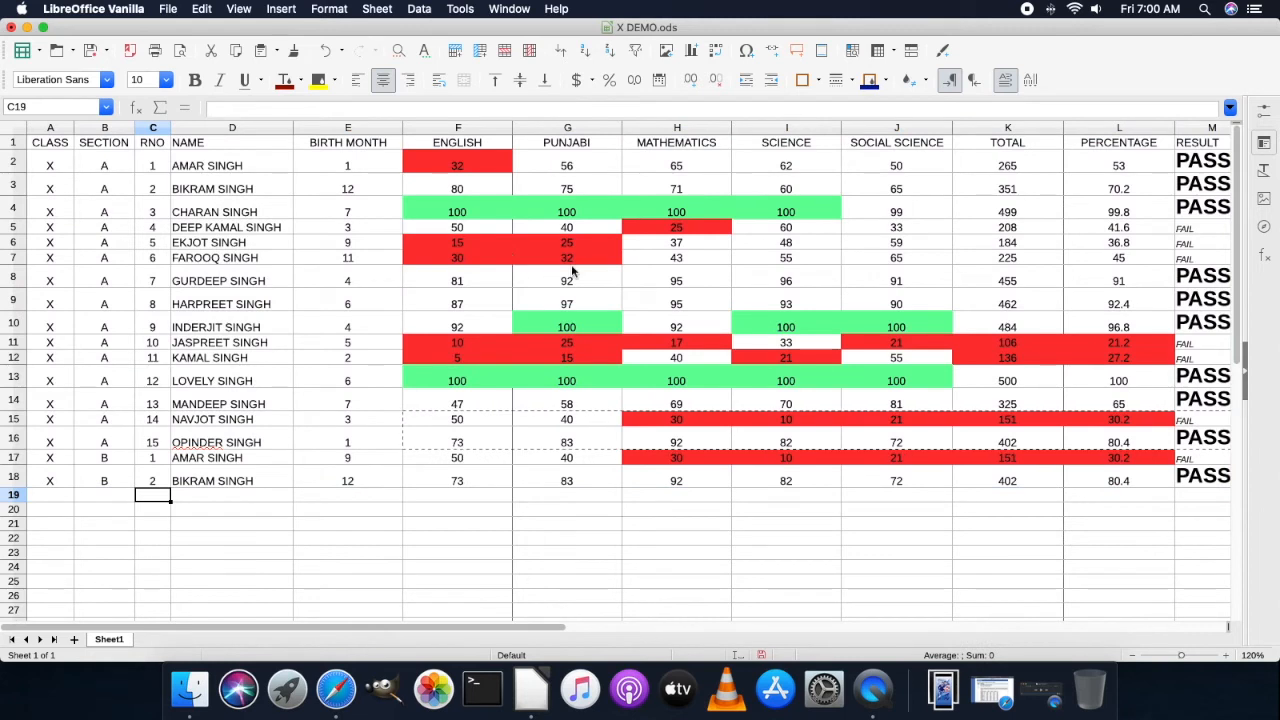
{"action": "left_click_drag", "start_coordinate": [402, 127], "coordinate": [380, 190]}
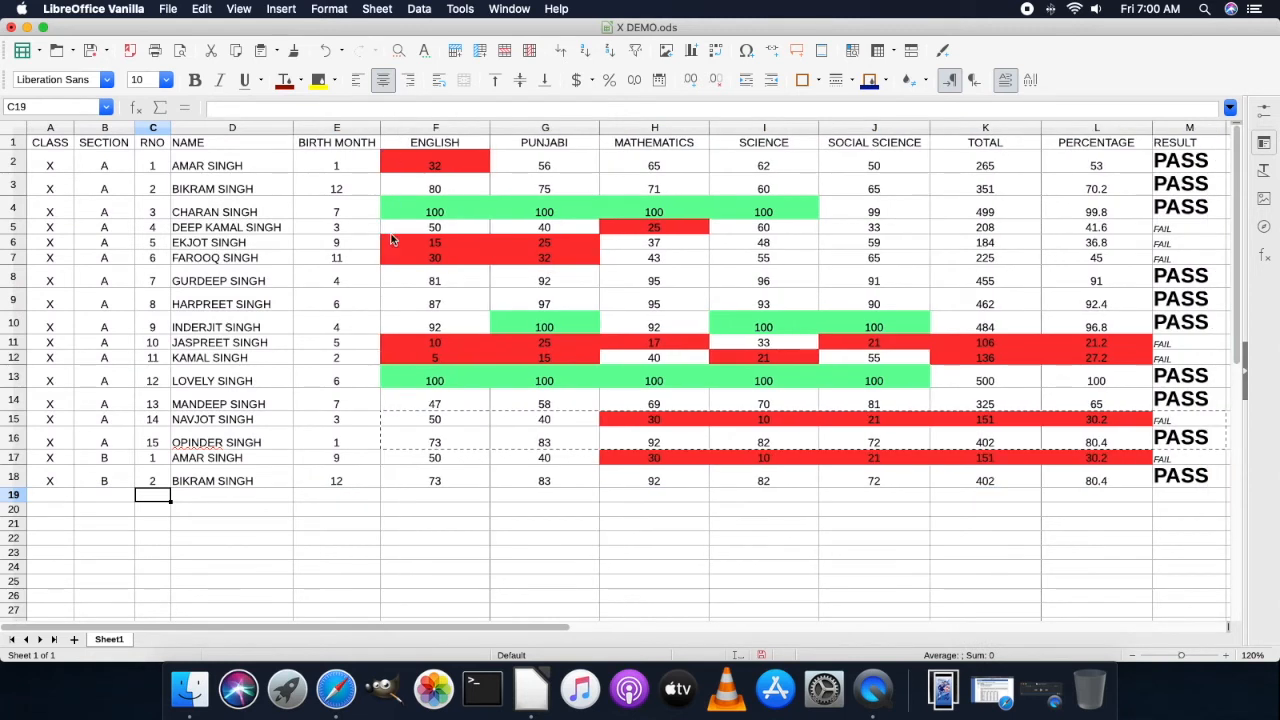
{"action": "left_click", "coordinate": [565, 572]}
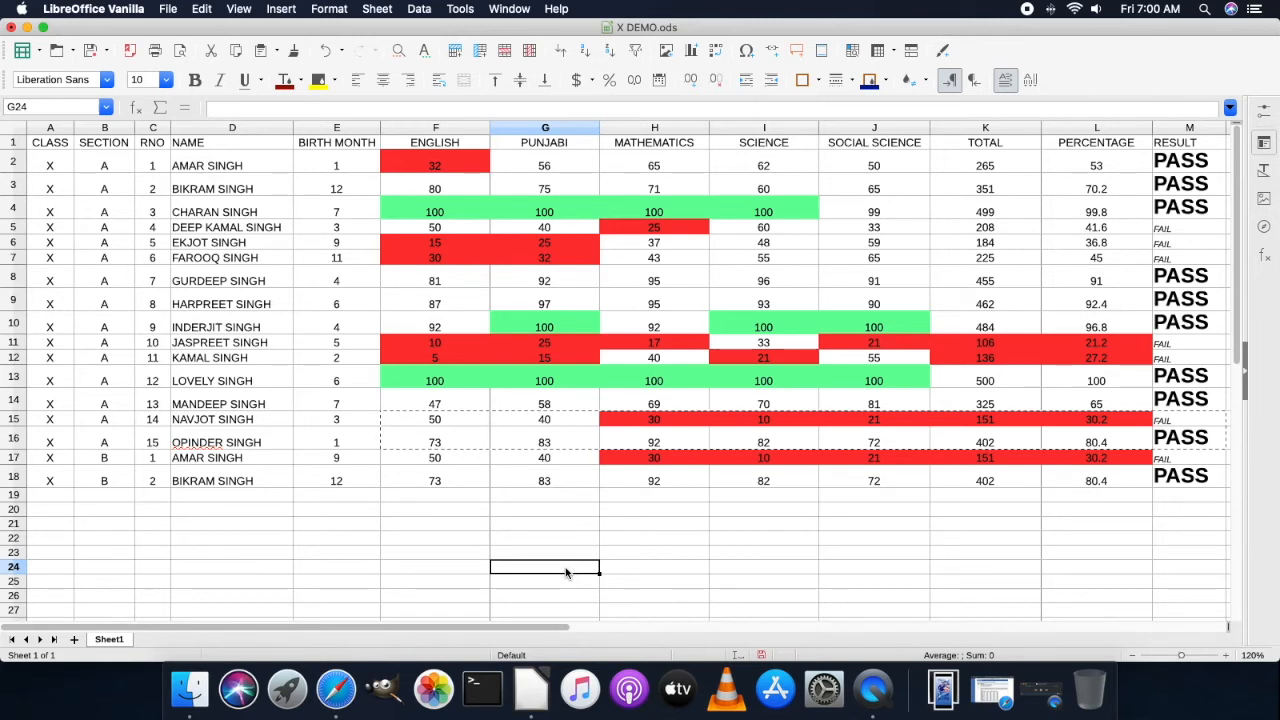
- Try adding an AutoFilter to the heading row, row 1, and undo it
{"action": "left_click", "coordinate": [12, 142]}
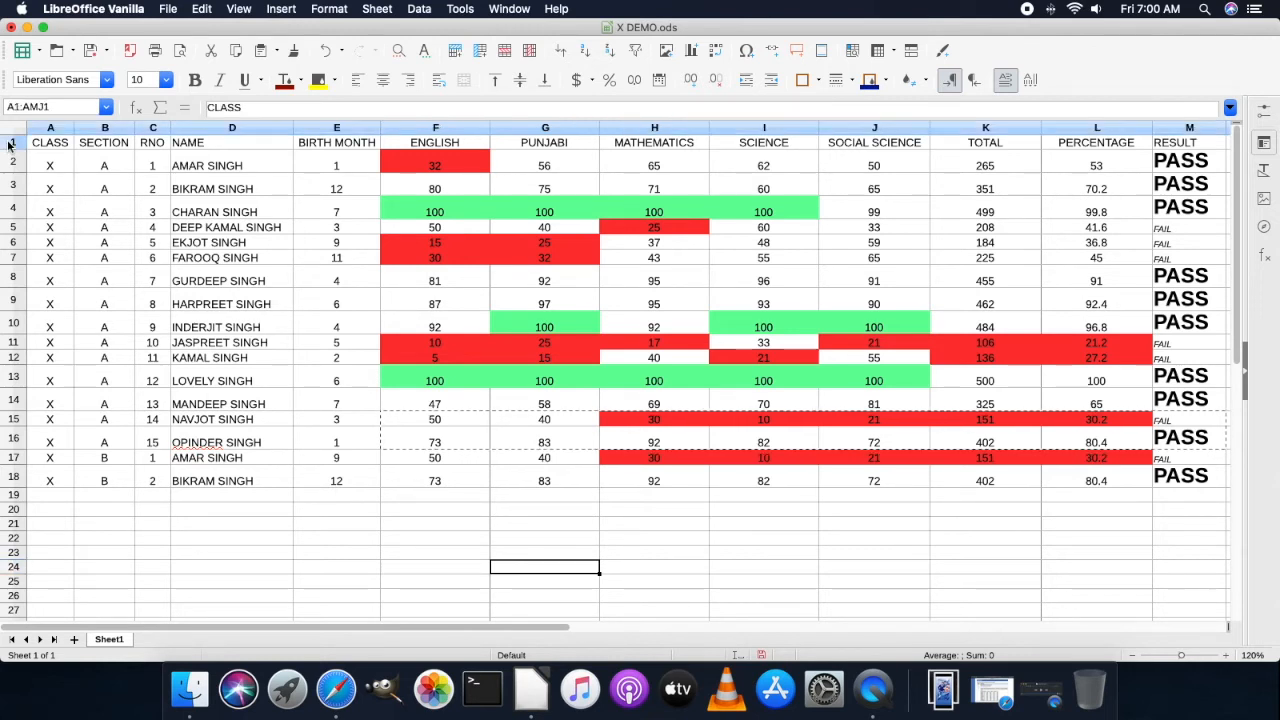
{"action": "left_click", "coordinate": [419, 9]}
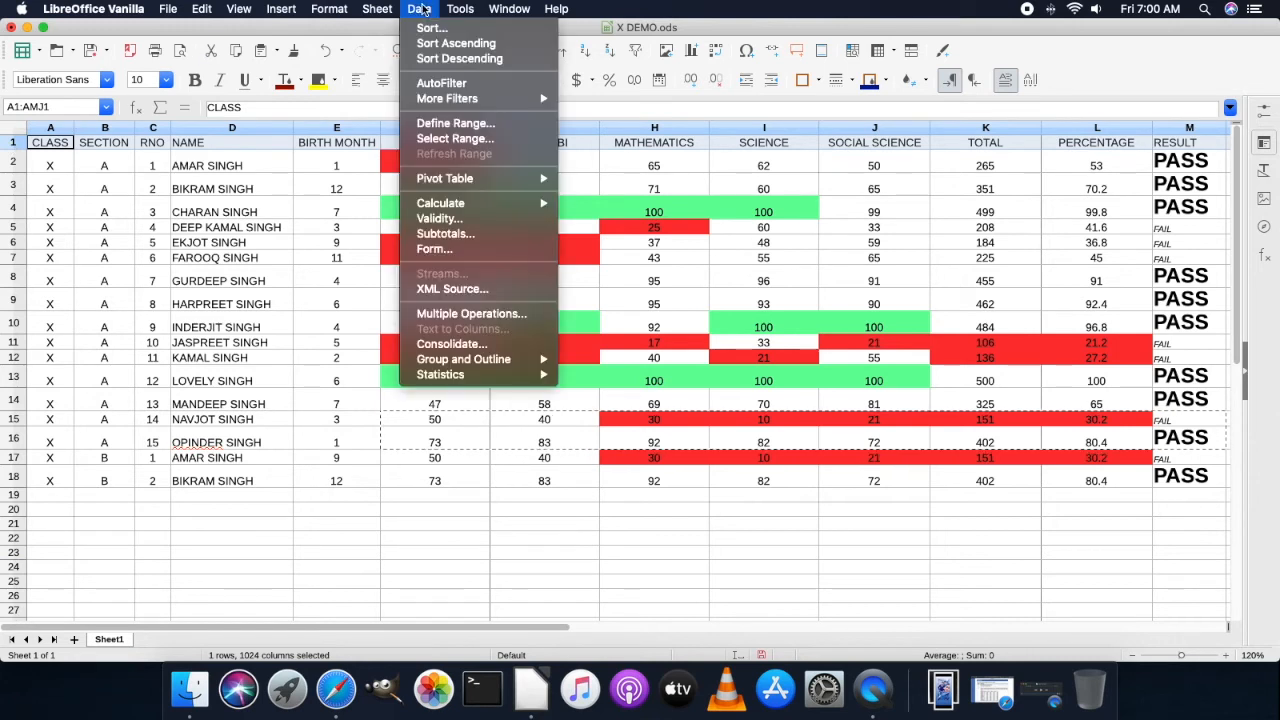
{"action": "left_click", "coordinate": [436, 85]}
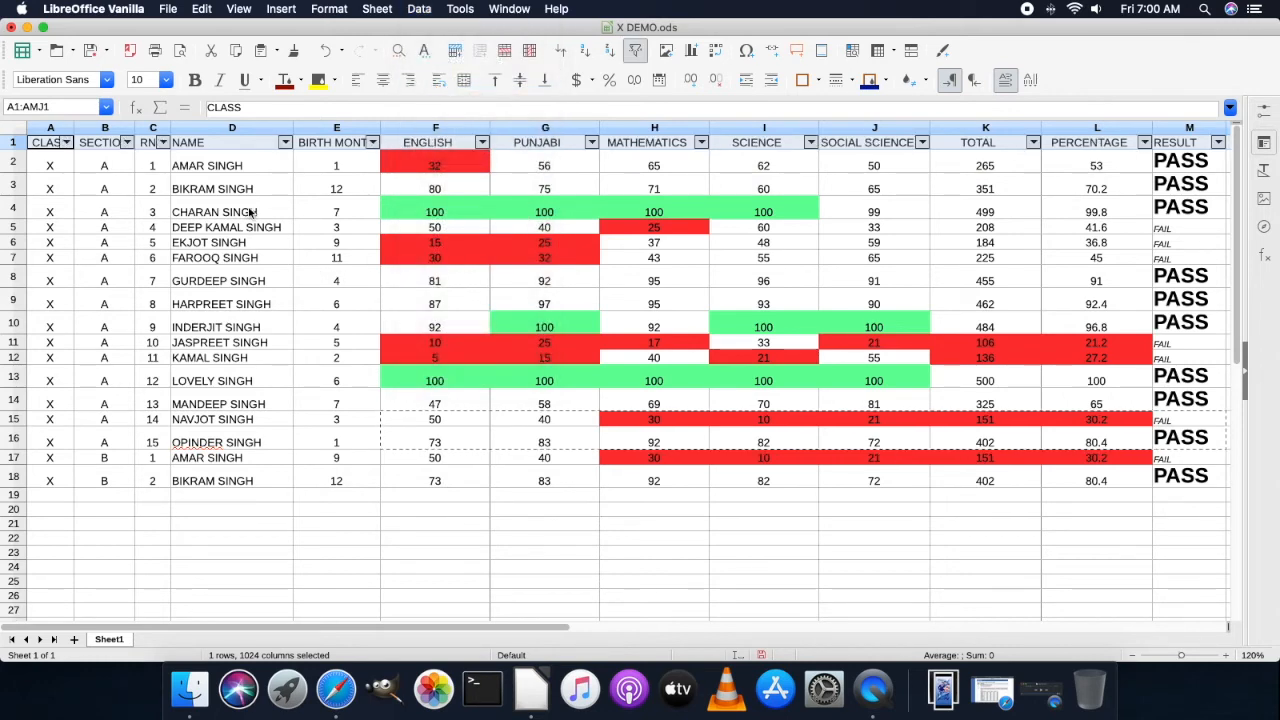
{"action": "left_click", "coordinate": [84, 163]}
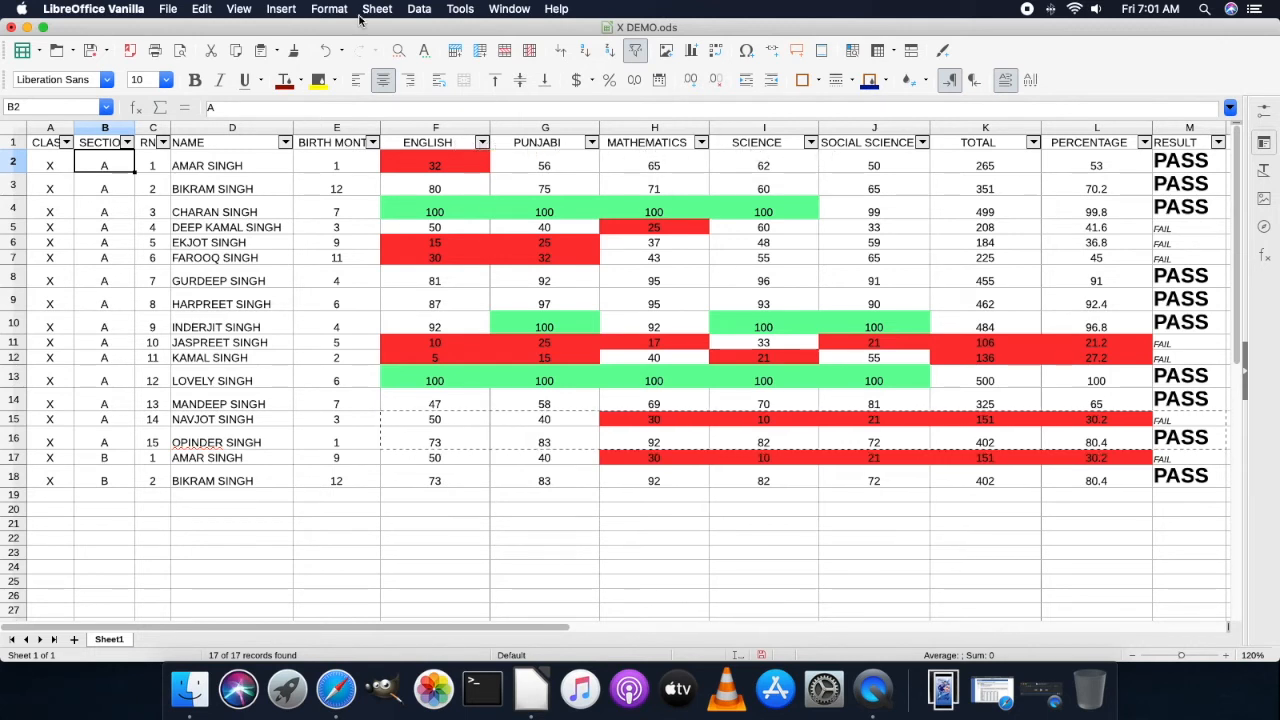
{"action": "left_click", "coordinate": [325, 50]}
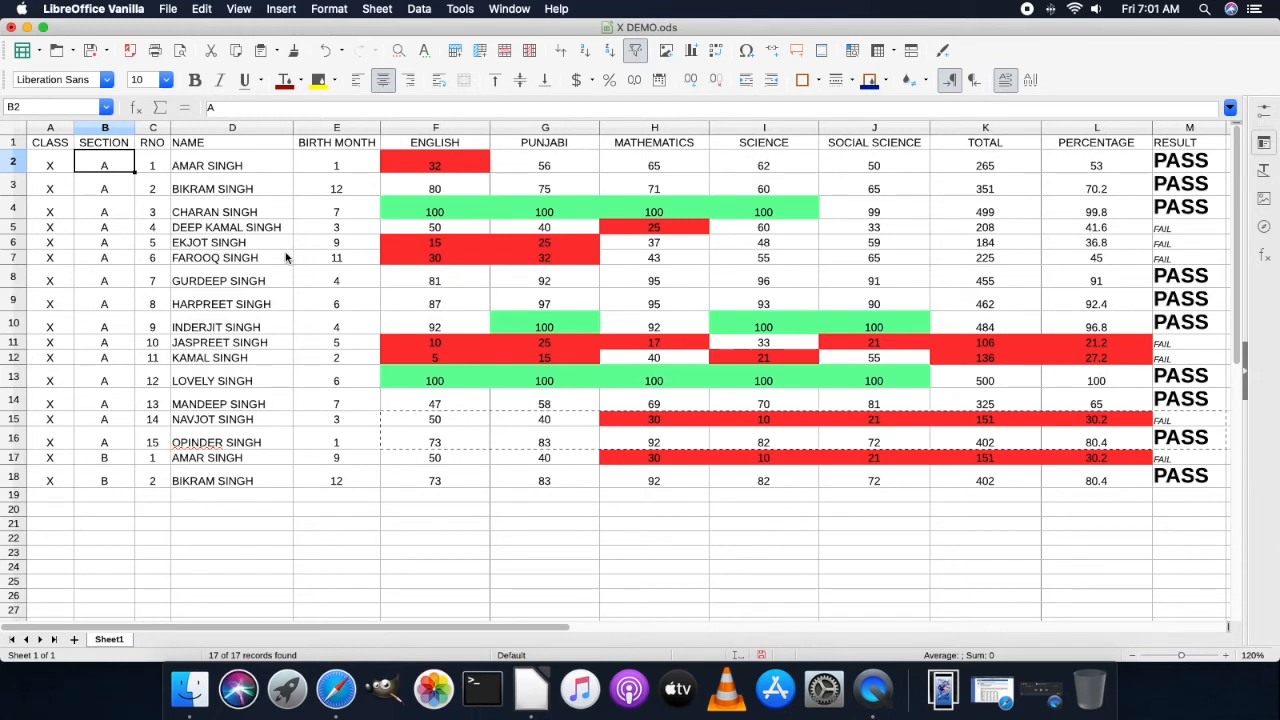
- Add an AutoFilter to the table's heading row, row 1
{"action": "left_click", "coordinate": [13, 146]}
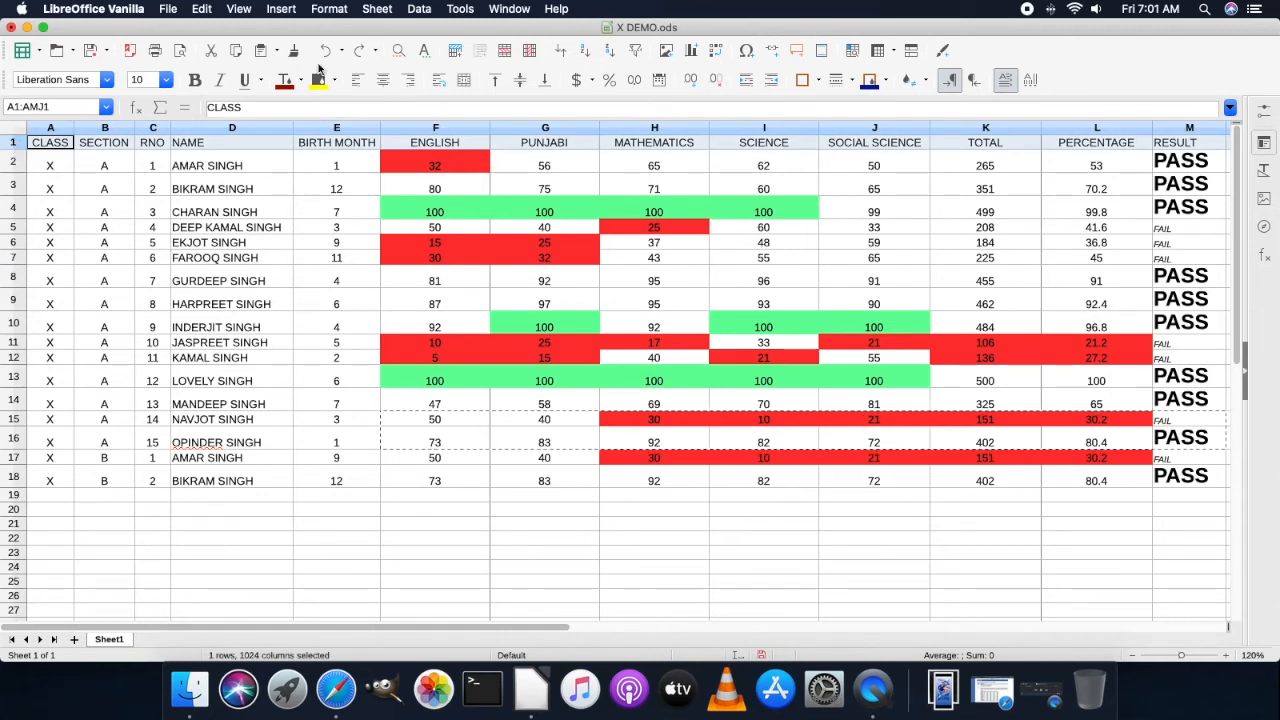
{"action": "left_click", "coordinate": [420, 10]}
{"action": "left_click", "coordinate": [437, 84]}
{"action": "left_click", "coordinate": [355, 185]}
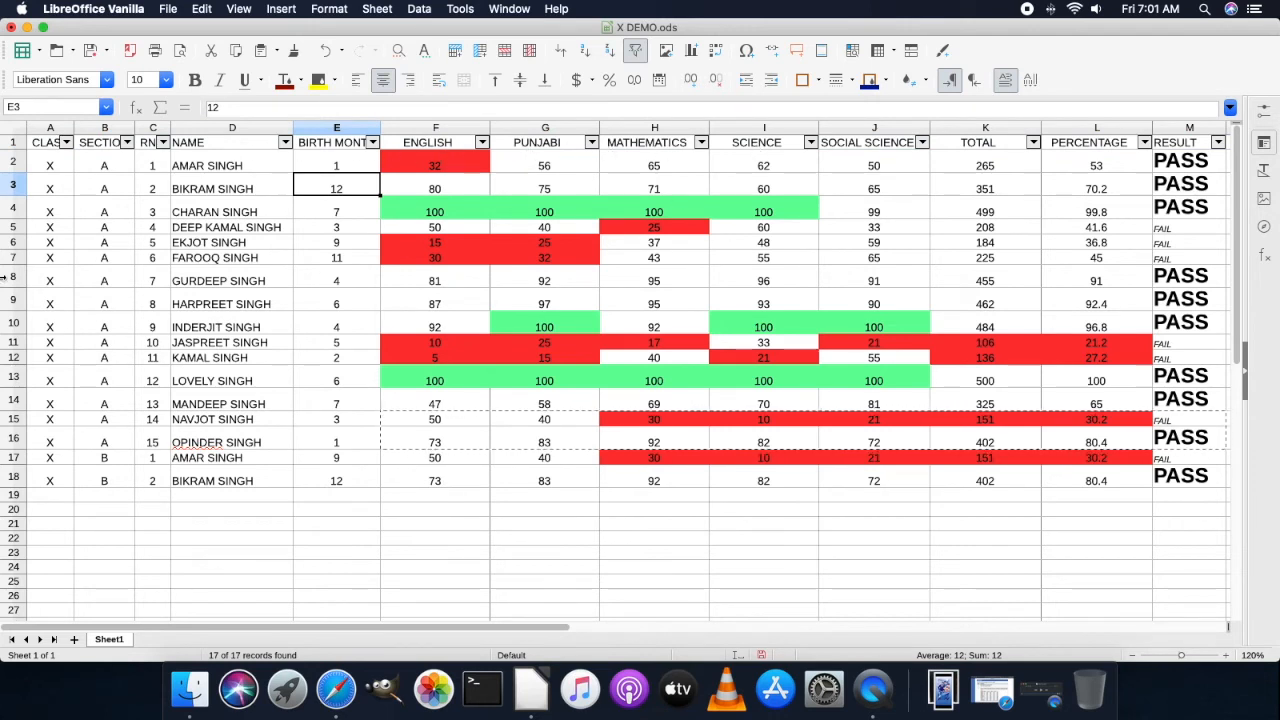
- Filter the NAME column to show only the records of the first student in the list
{"action": "left_click", "coordinate": [285, 143]}
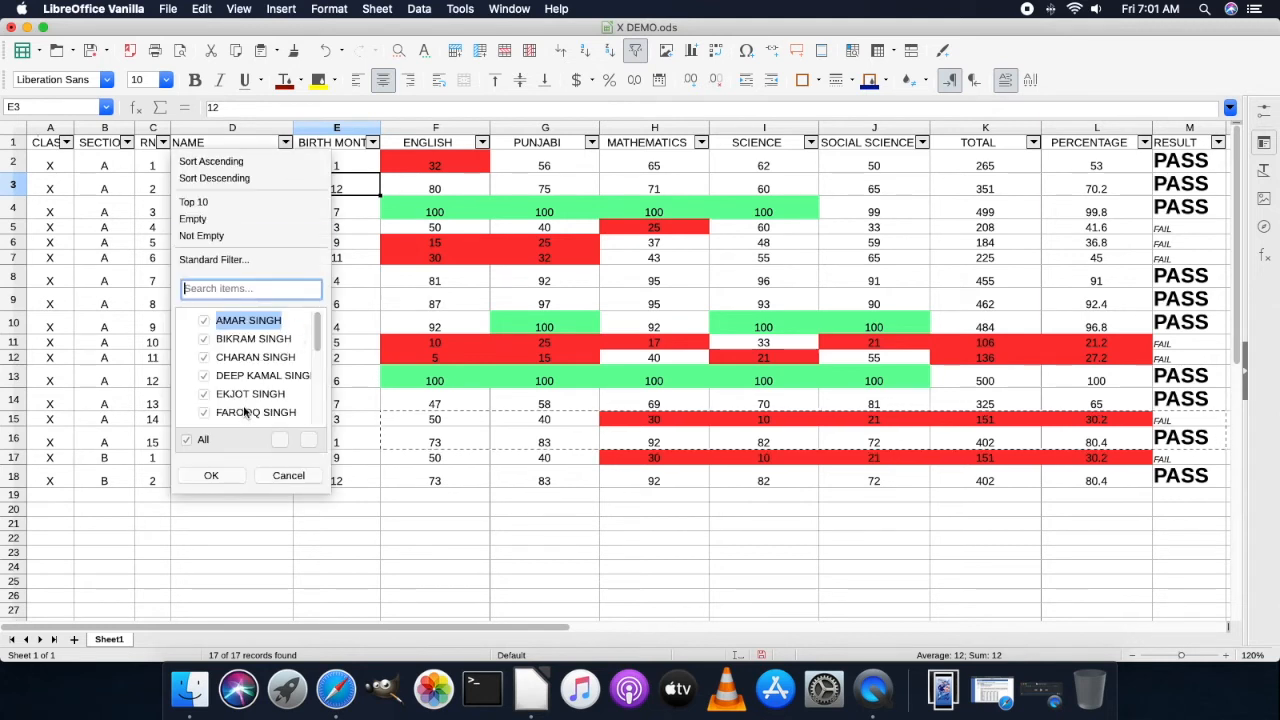
{"action": "scroll", "coordinate": [250, 405], "scroll_direction": "down", "scroll_amount": 5}
{"action": "scroll", "coordinate": [240, 410], "scroll_direction": "up", "scroll_amount": 5}
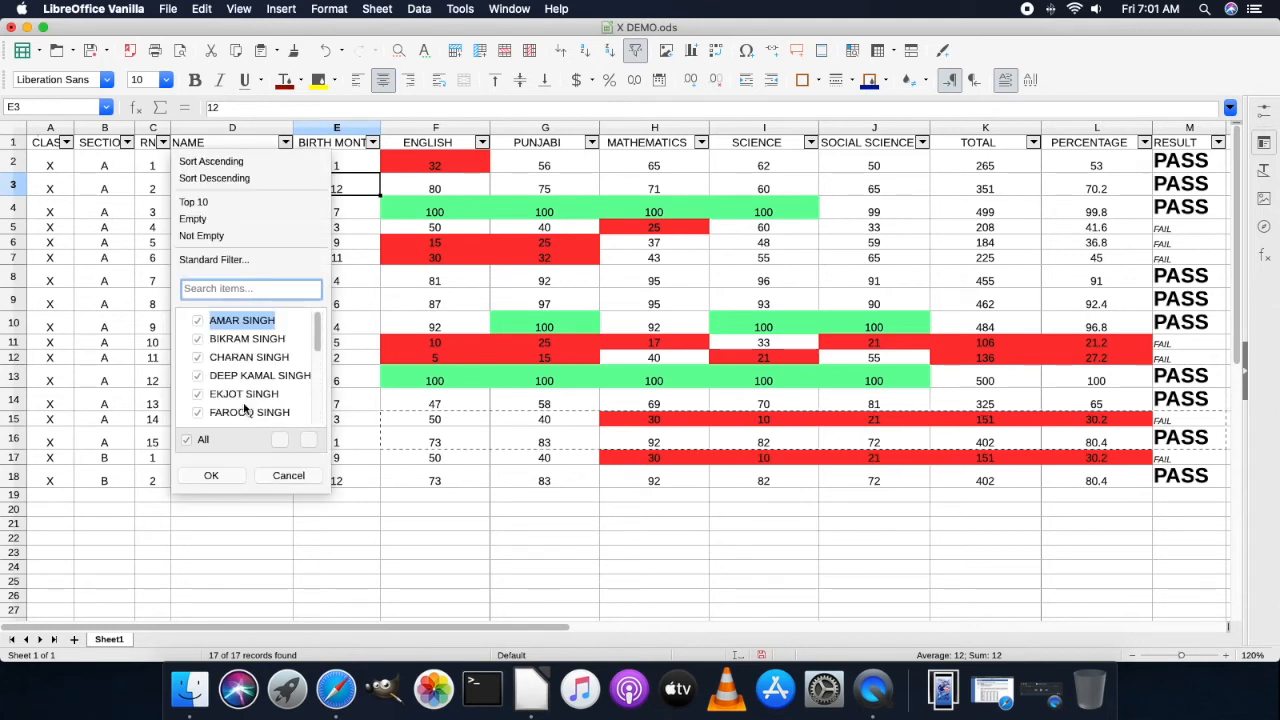
{"action": "left_click", "coordinate": [188, 441]}
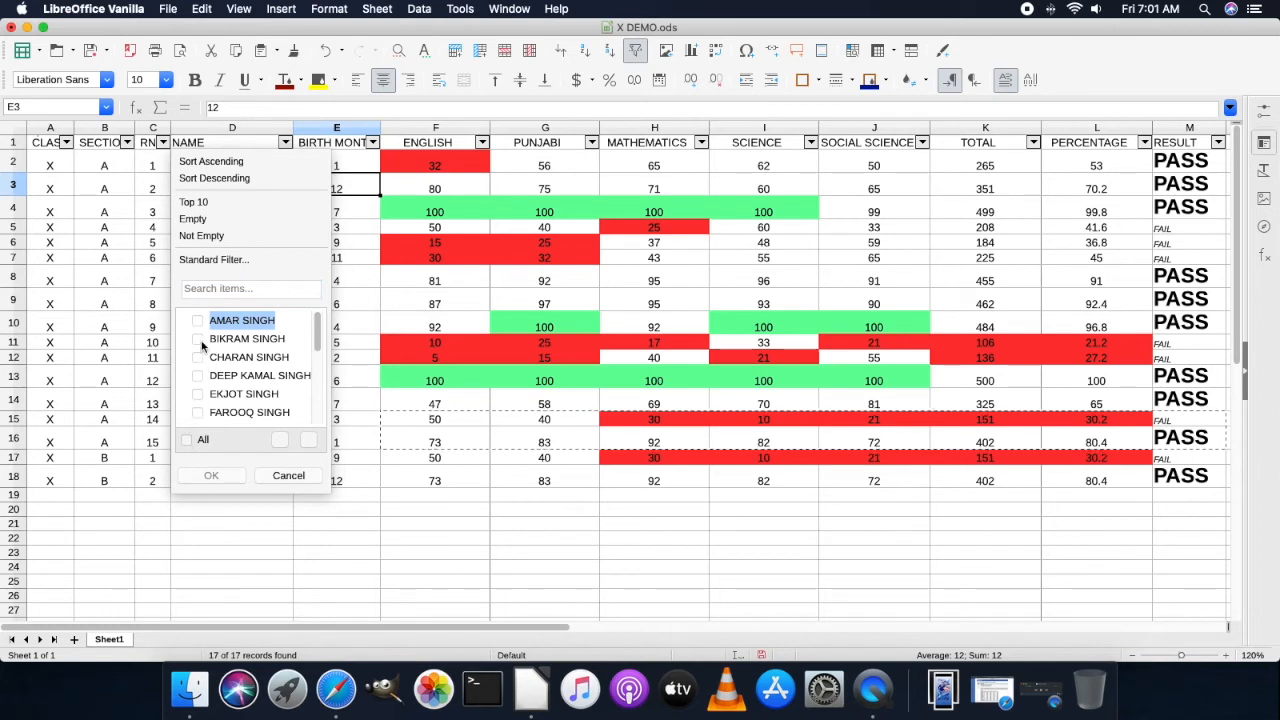
{"action": "left_click", "coordinate": [187, 440]}
{"action": "left_click", "coordinate": [187, 440]}
{"action": "left_click", "coordinate": [187, 440]}
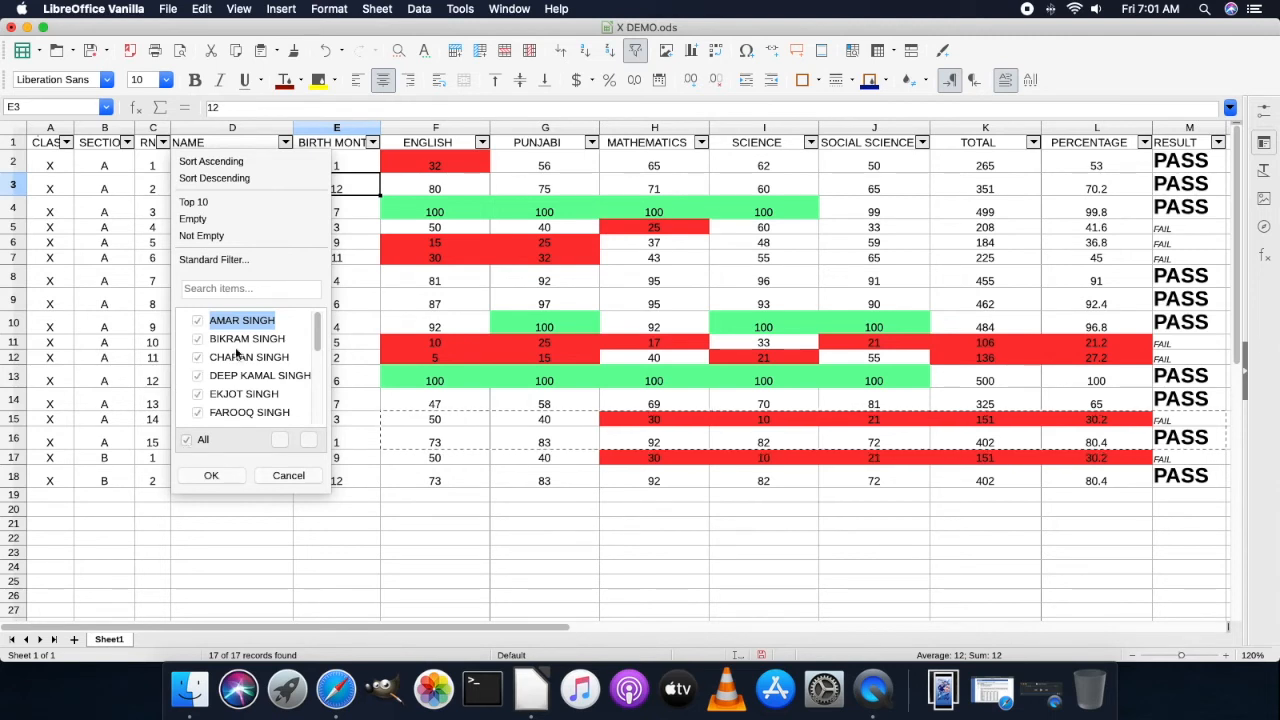
{"action": "left_click", "coordinate": [187, 440]}
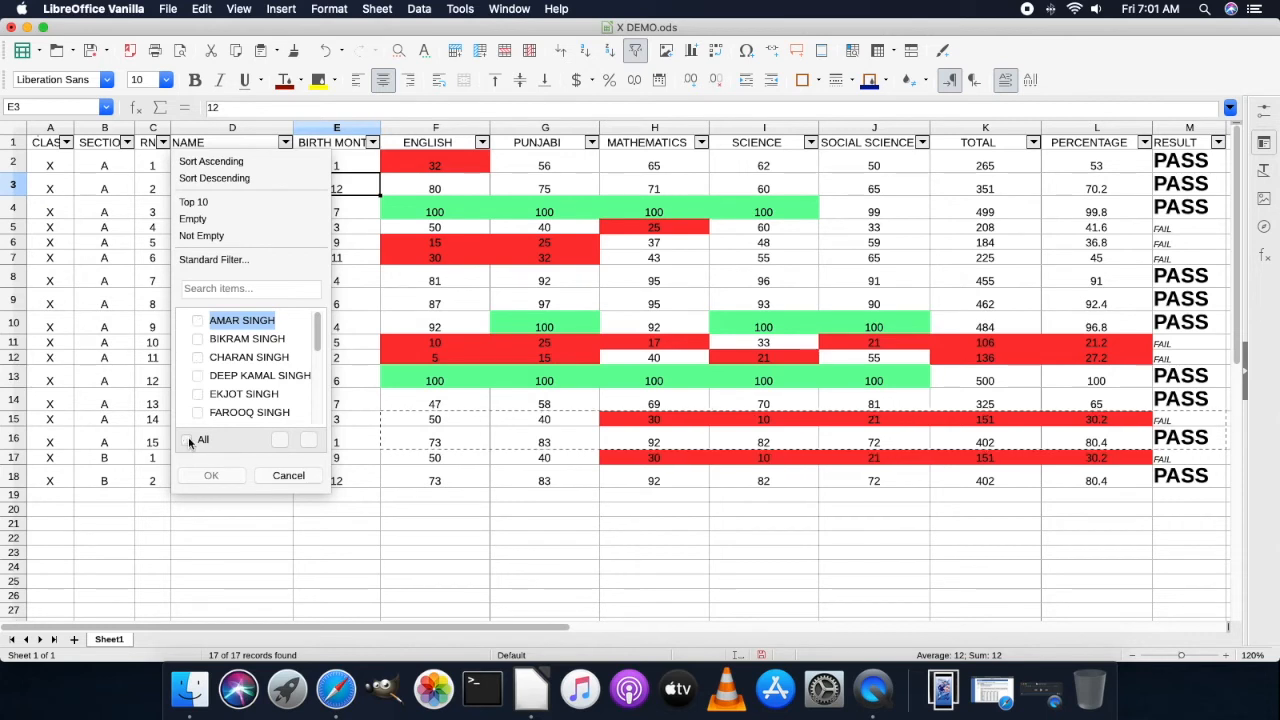
{"action": "left_click", "coordinate": [197, 321]}
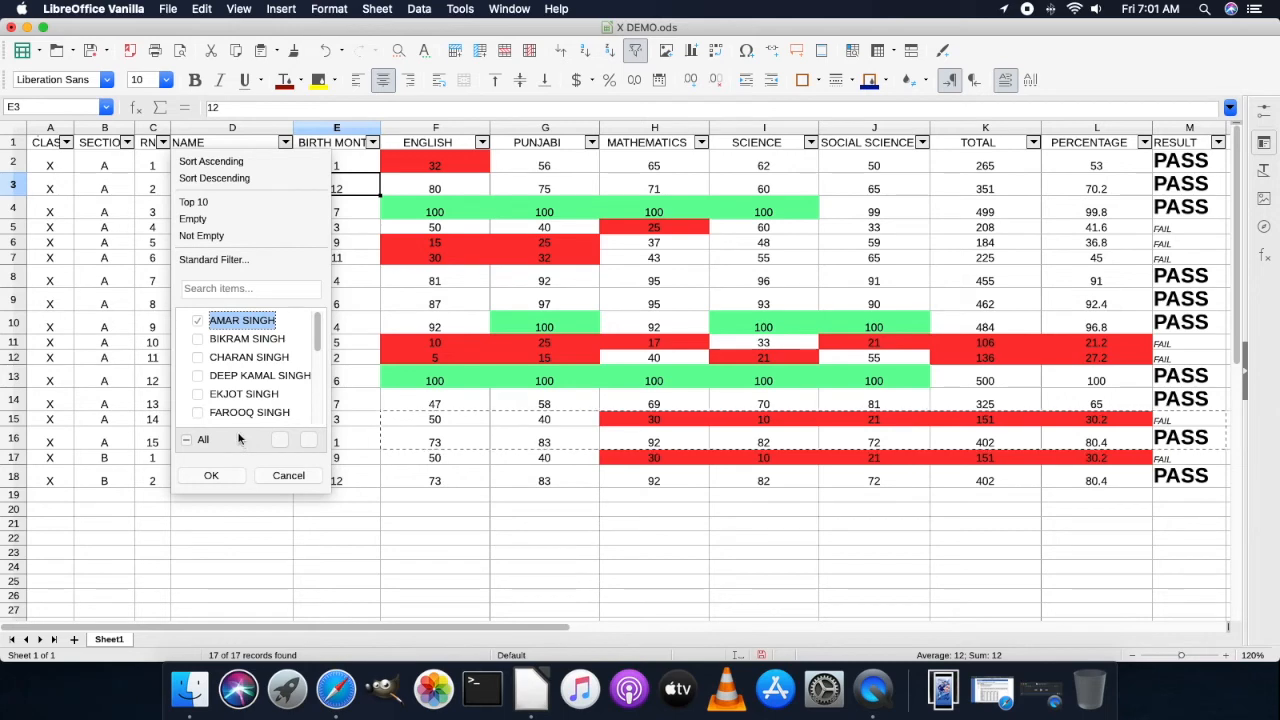
{"action": "left_click", "coordinate": [231, 477]}
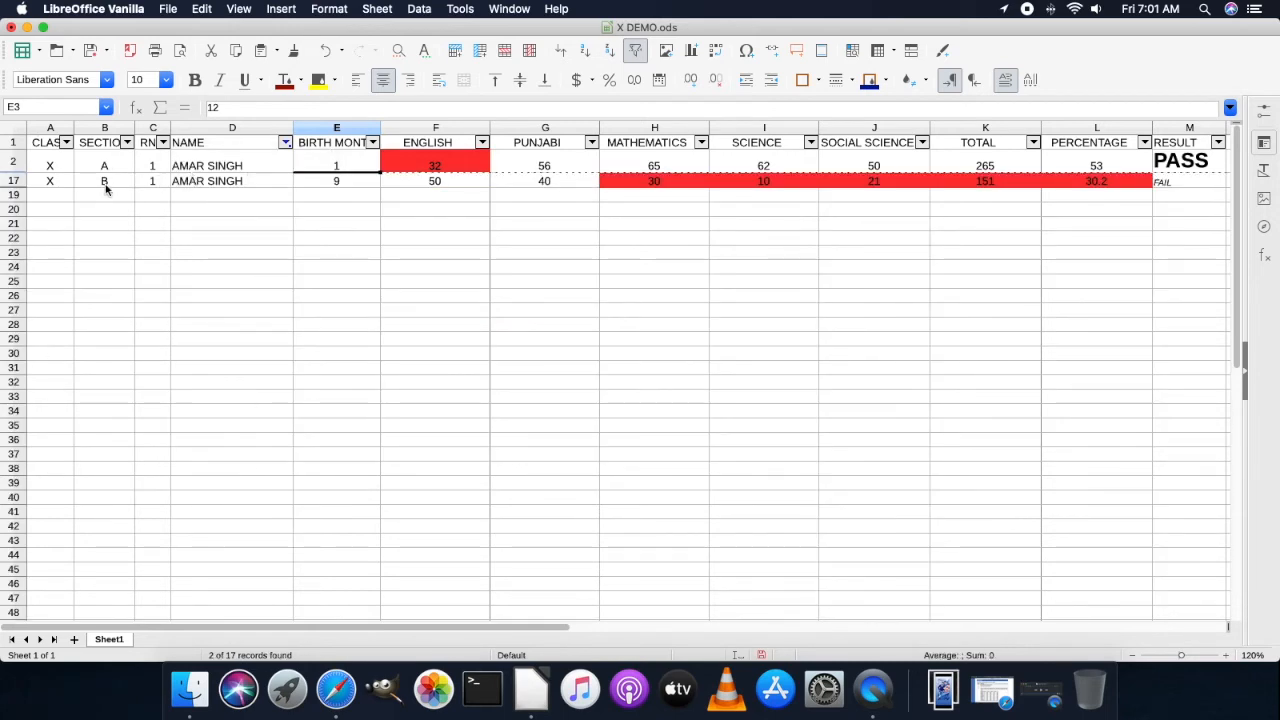
- Change the NAME filter to only the sixth student in the list, and restore all names
{"action": "left_click", "coordinate": [285, 142]}
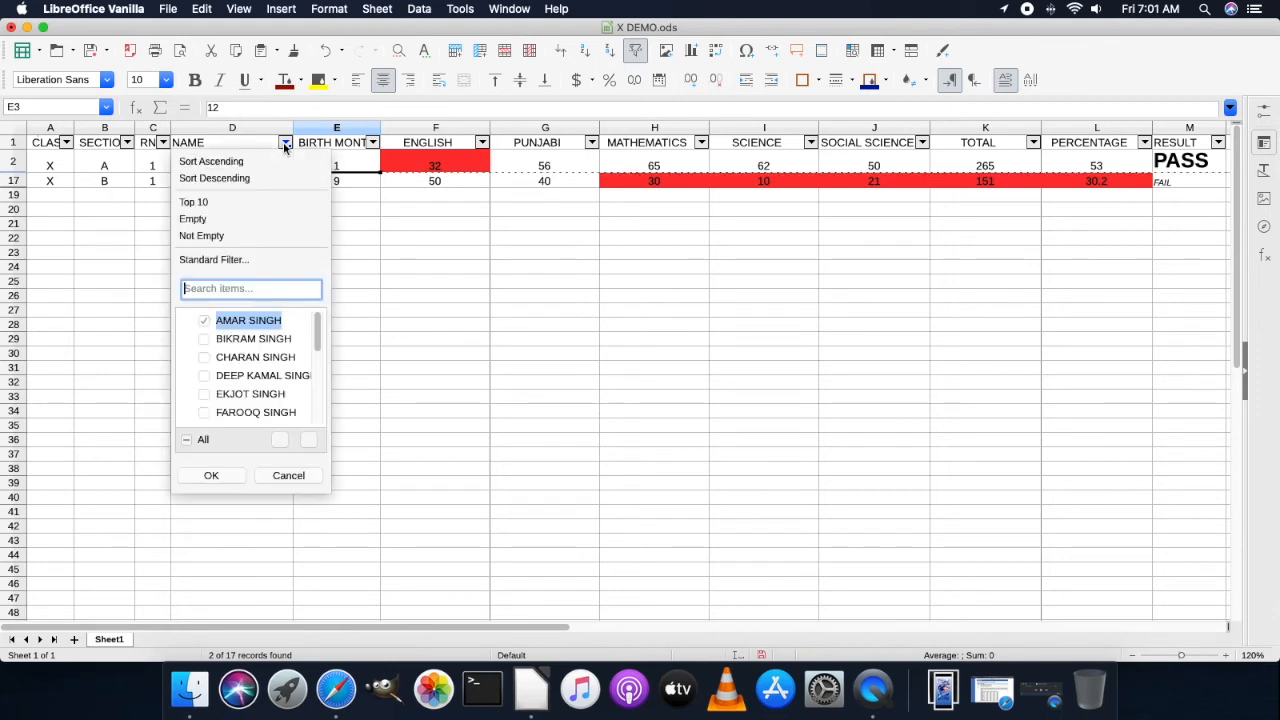
{"action": "left_click", "coordinate": [204, 321]}
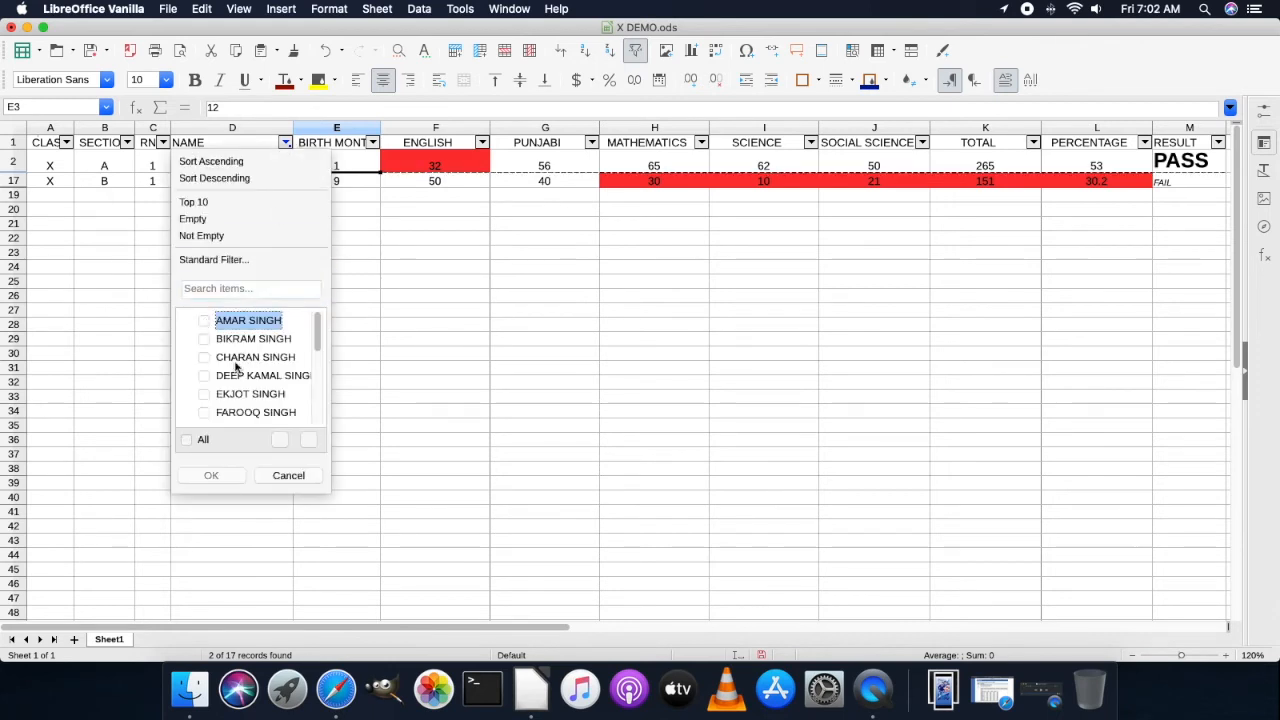
{"action": "left_click", "coordinate": [204, 412]}
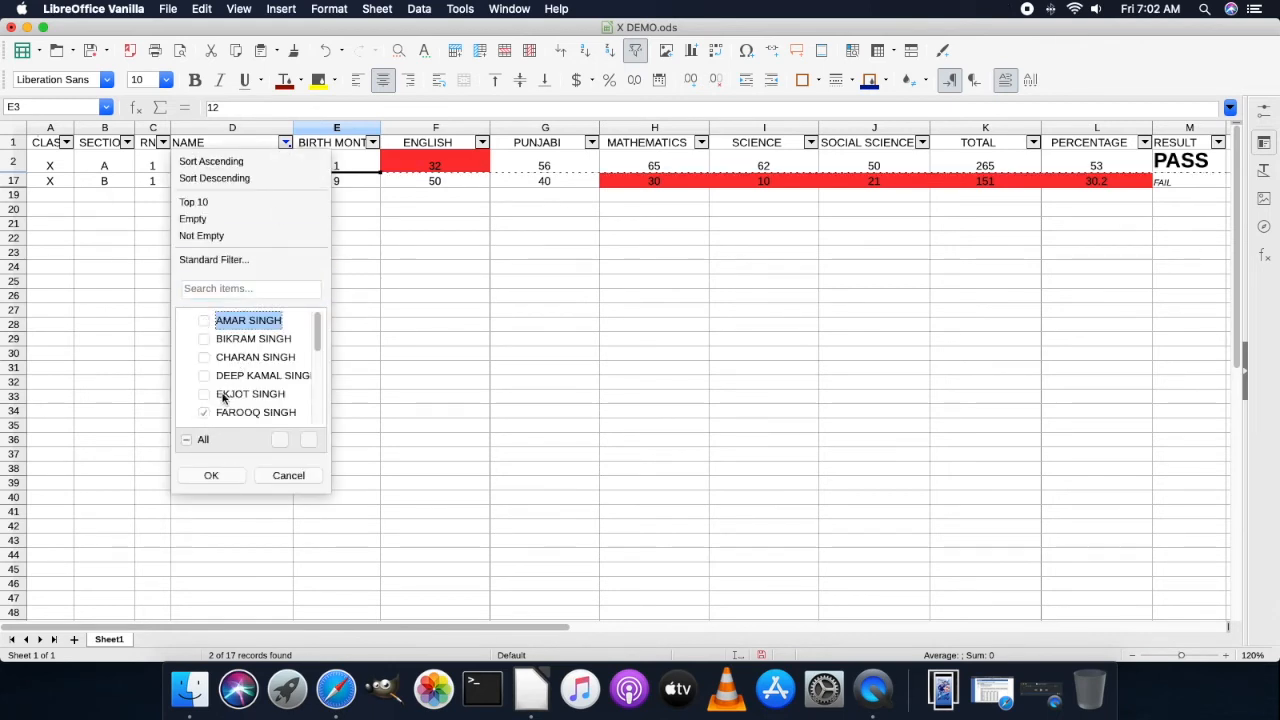
{"action": "left_click", "coordinate": [226, 475]}
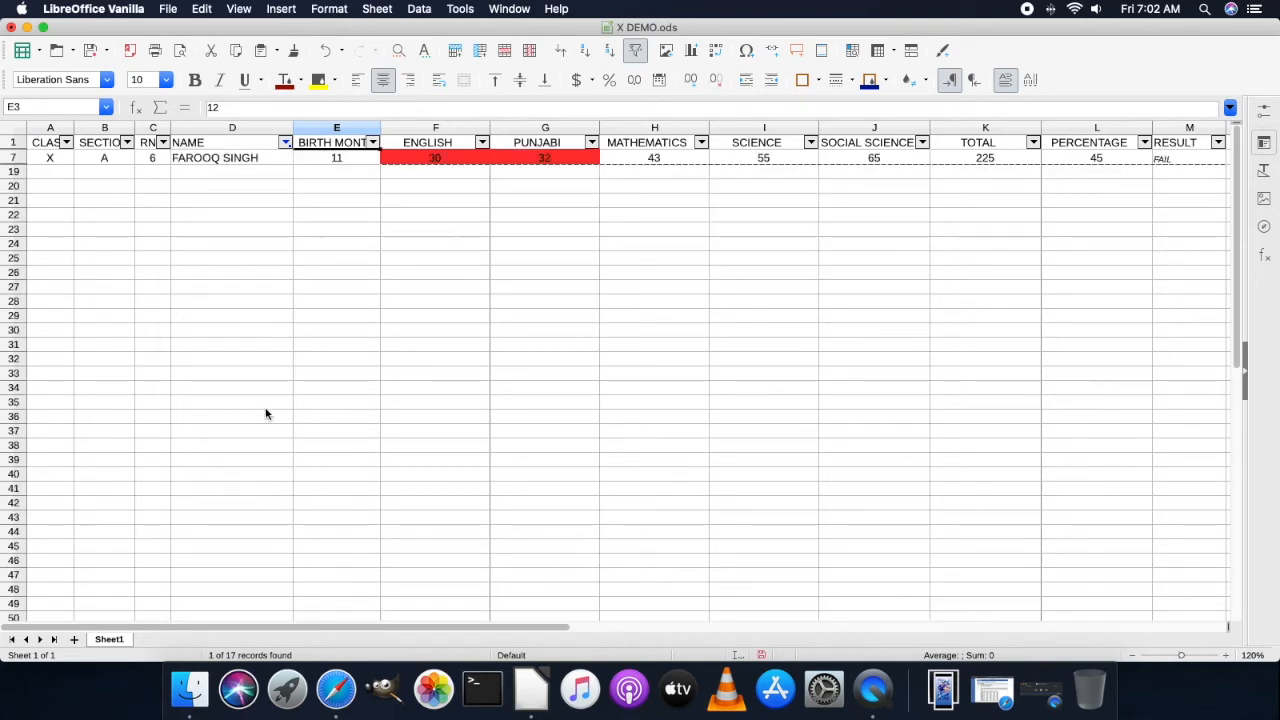
{"action": "scroll", "coordinate": [265, 414], "scroll_direction": "down", "scroll_amount": 10}
{"action": "scroll", "coordinate": [265, 414], "scroll_direction": "up", "scroll_amount": 10}
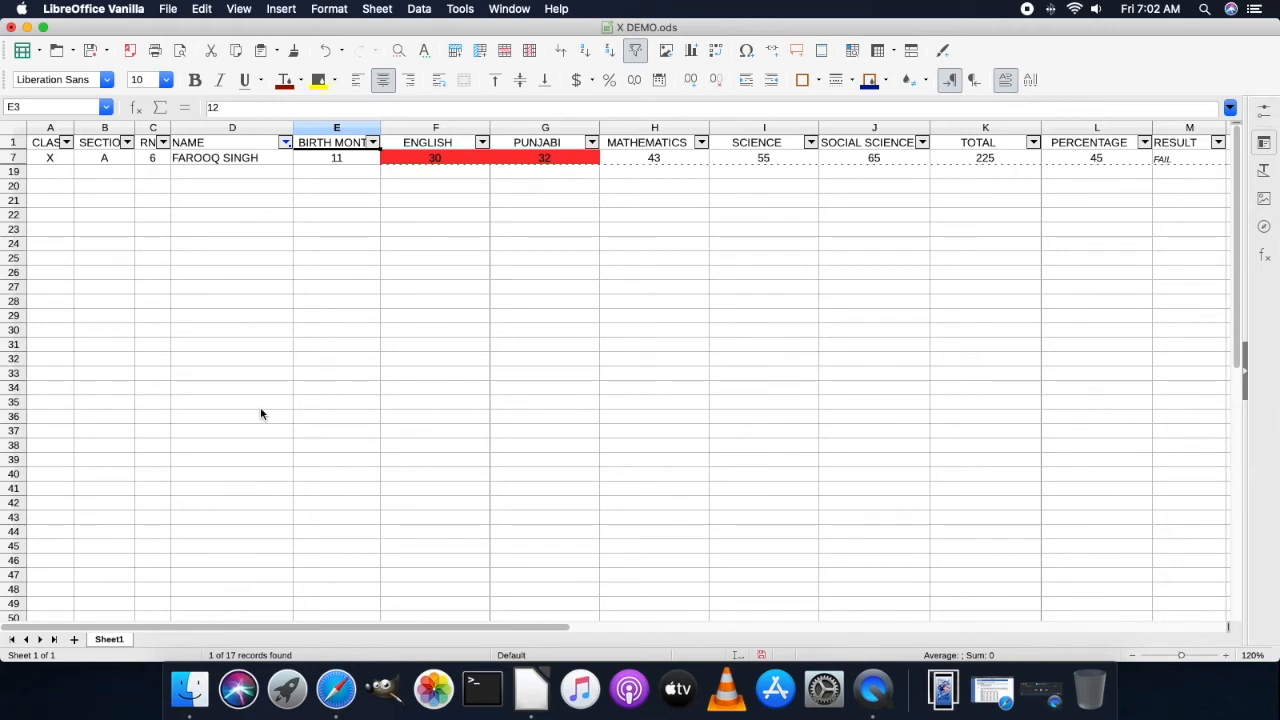
{"action": "left_click", "coordinate": [285, 142]}
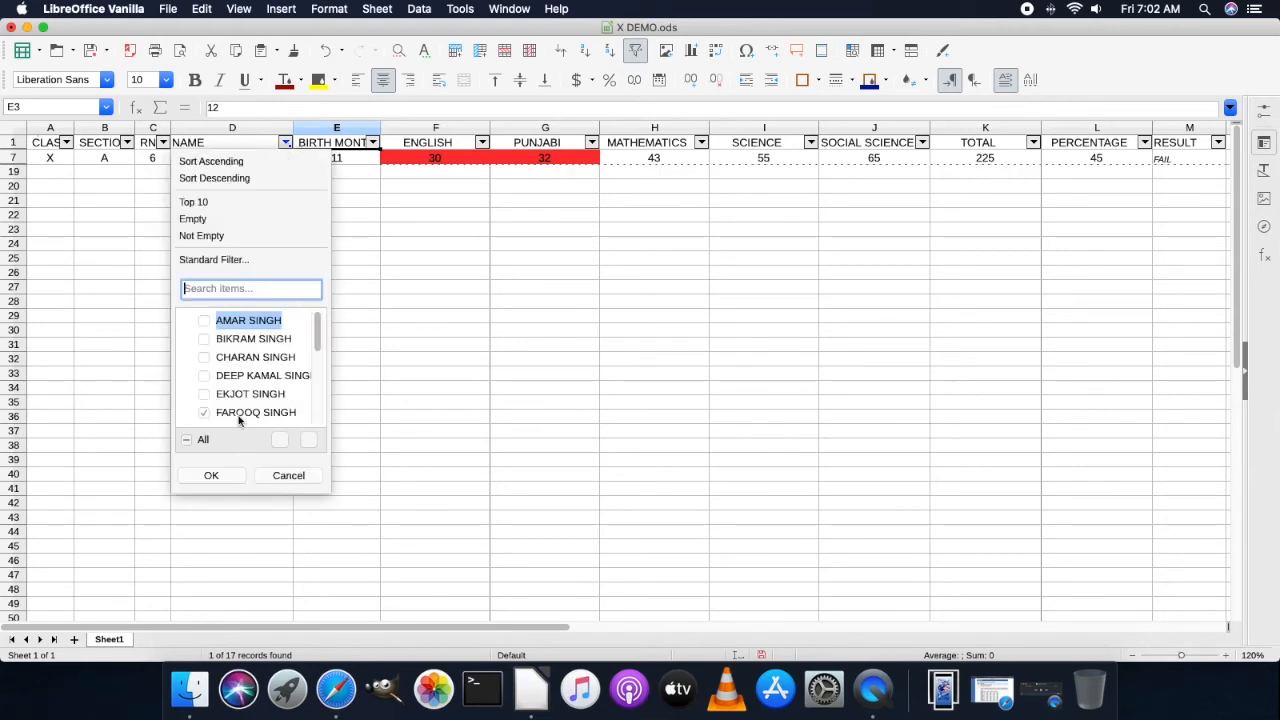
{"action": "left_click", "coordinate": [196, 441]}
{"action": "left_click", "coordinate": [197, 475]}
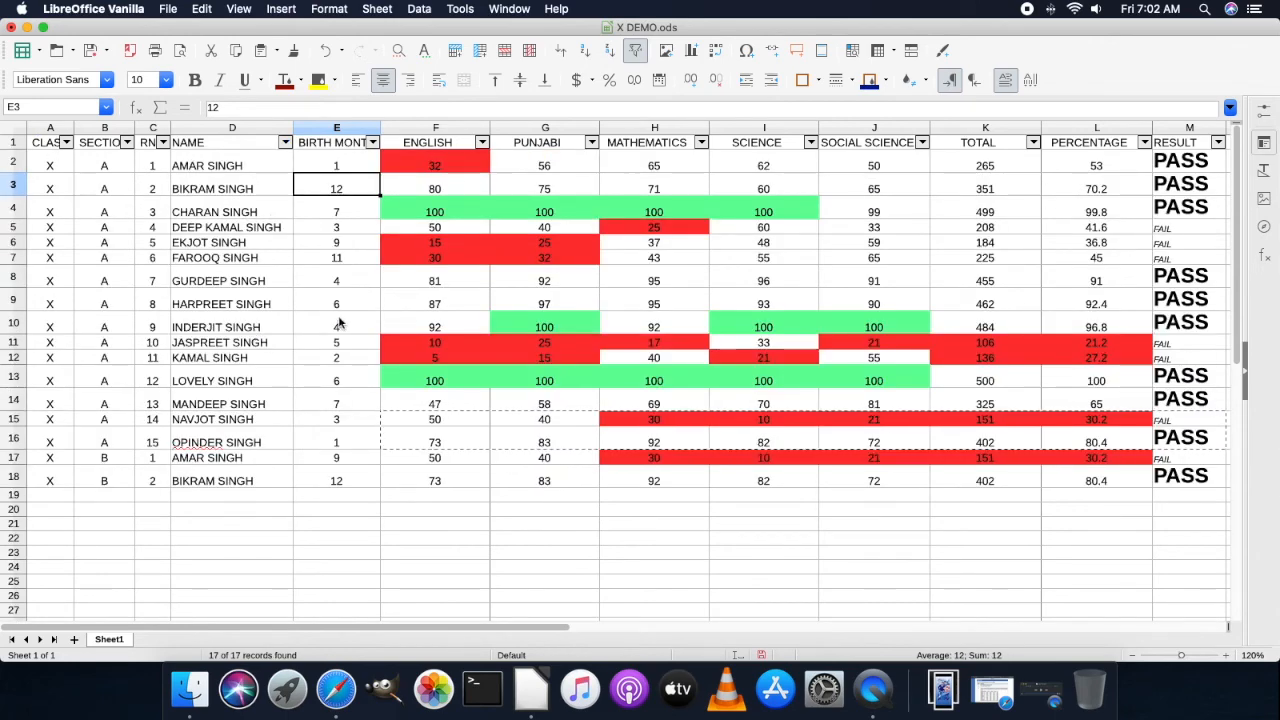
- Filter the records to BIRTH MONTH 1 only, and restore all months
{"action": "left_click", "coordinate": [372, 143]}
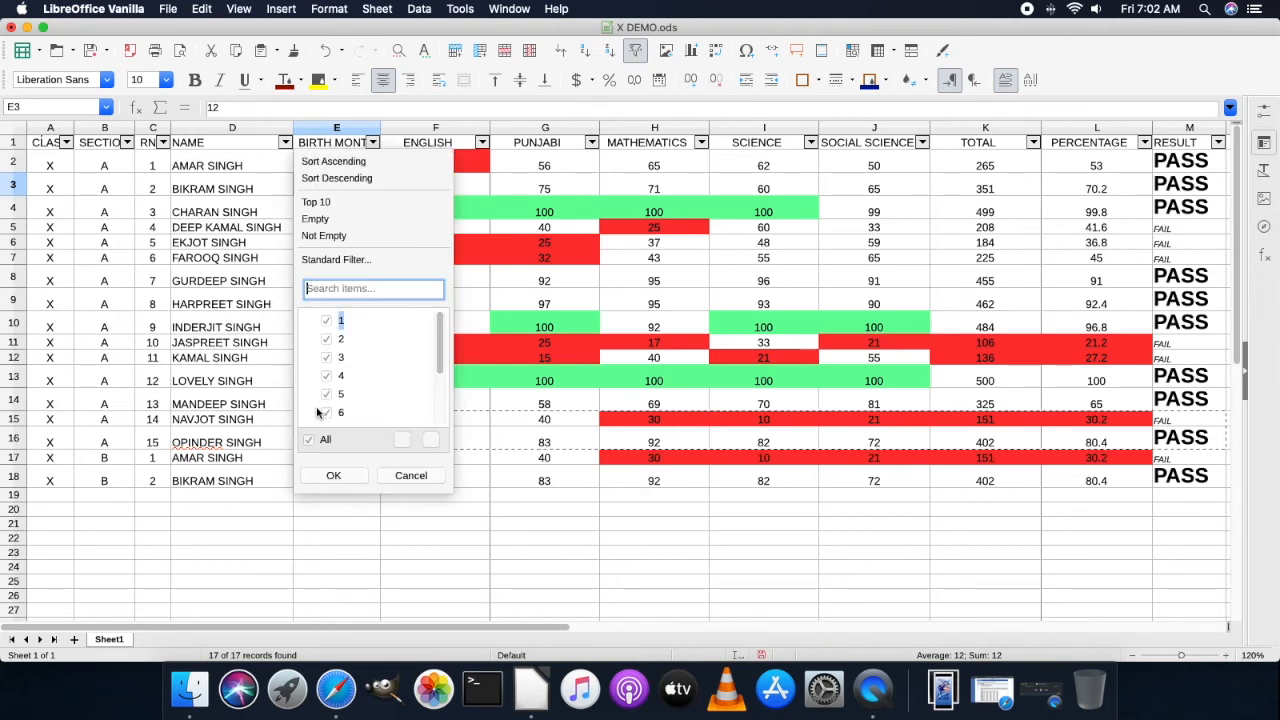
{"action": "left_click", "coordinate": [322, 441]}
{"action": "left_click", "coordinate": [327, 321]}
{"action": "left_click", "coordinate": [334, 476]}
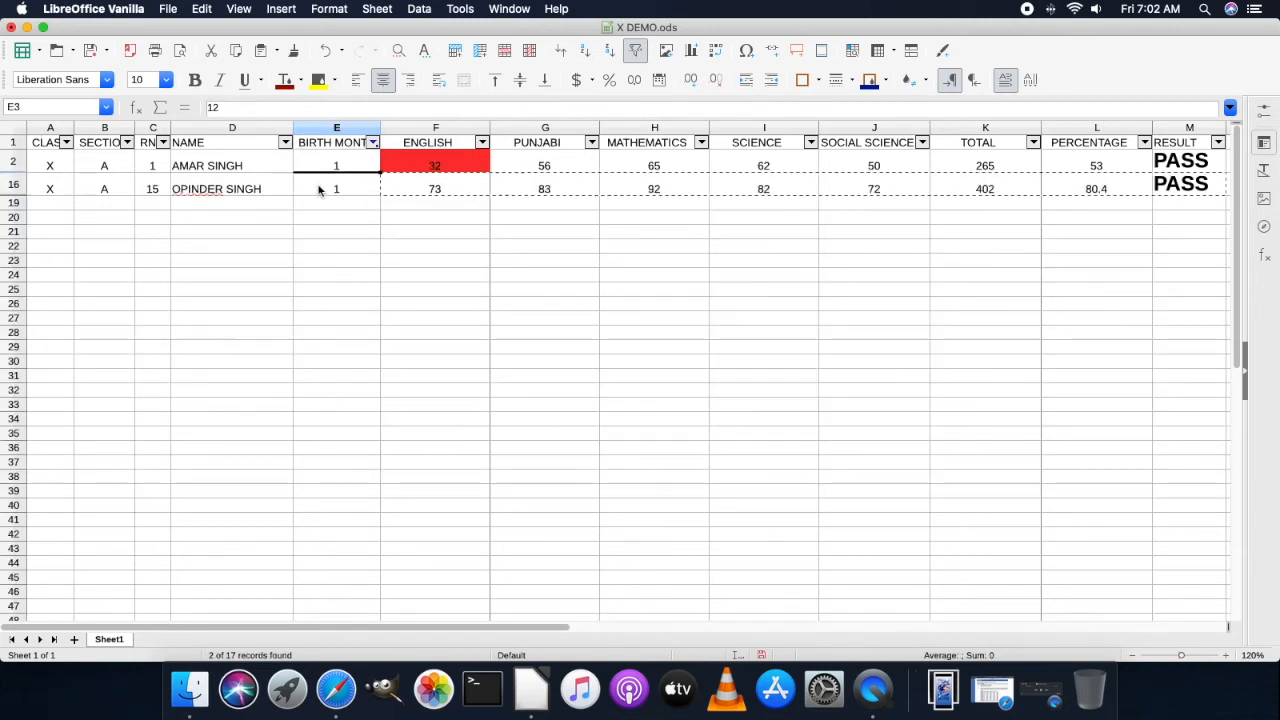
{"action": "left_click", "coordinate": [373, 145]}
{"action": "left_click", "coordinate": [308, 440]}
{"action": "left_click", "coordinate": [333, 474]}
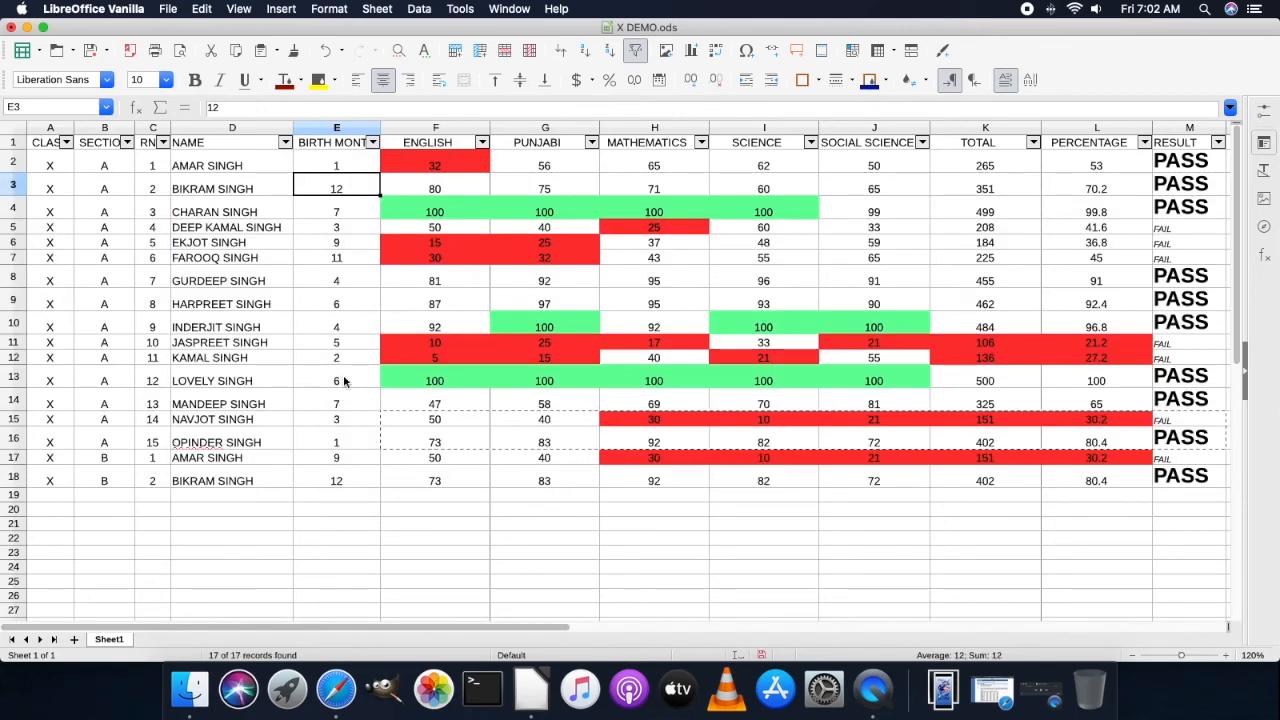
- Filter the records to PERCENTAGE 100 only, and restore all percentages
{"action": "left_click", "coordinate": [1144, 142]}
{"action": "left_click", "coordinate": [1058, 440]}
{"action": "scroll", "coordinate": [1115, 358], "scroll_direction": "down", "scroll_amount": 5}
{"action": "left_click", "coordinate": [1075, 412]}
{"action": "left_click", "coordinate": [1081, 476]}
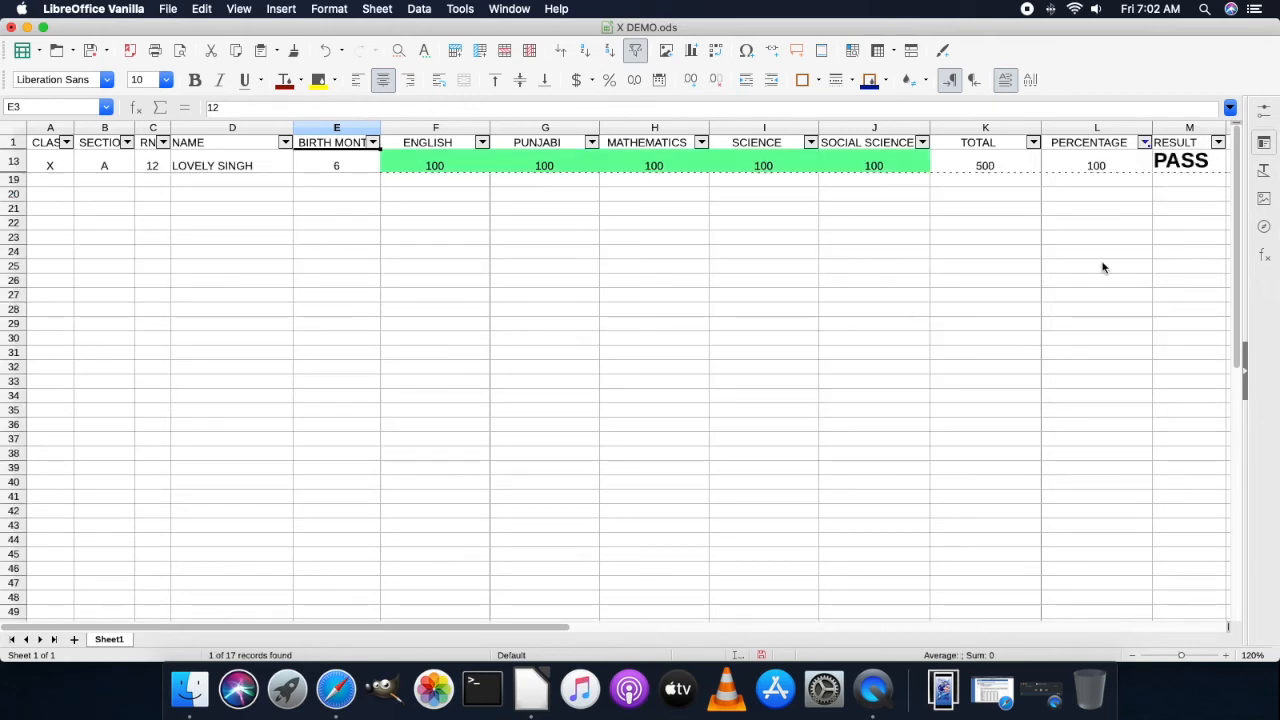
{"action": "scroll", "coordinate": [1102, 300], "scroll_direction": "down", "scroll_amount": 10}
{"action": "scroll", "coordinate": [1104, 267], "scroll_direction": "up", "scroll_amount": 10}
{"action": "left_click", "coordinate": [1144, 143]}
{"action": "left_click", "coordinate": [1070, 440]}
{"action": "left_click", "coordinate": [1079, 476]}
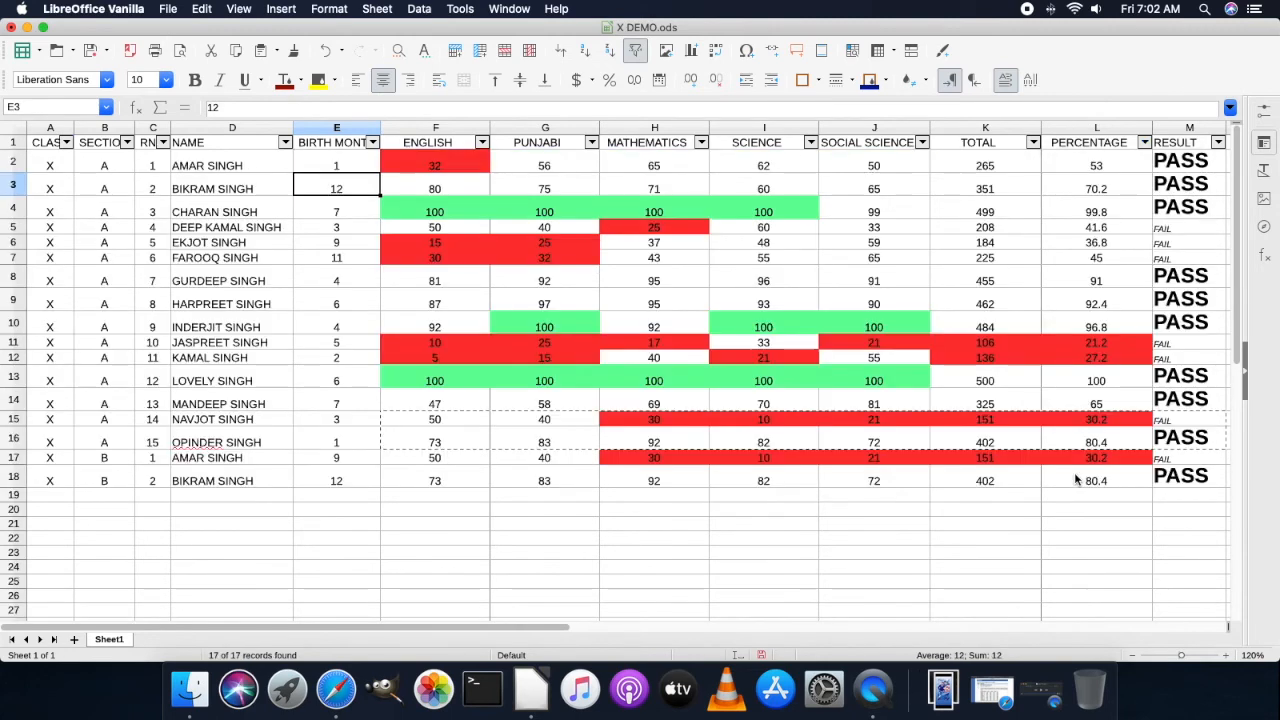
- Filter the RESULT column to PASS only by excluding FAIL, and restore all results
{"action": "left_click", "coordinate": [1219, 142]}
{"action": "left_click", "coordinate": [1110, 324]}
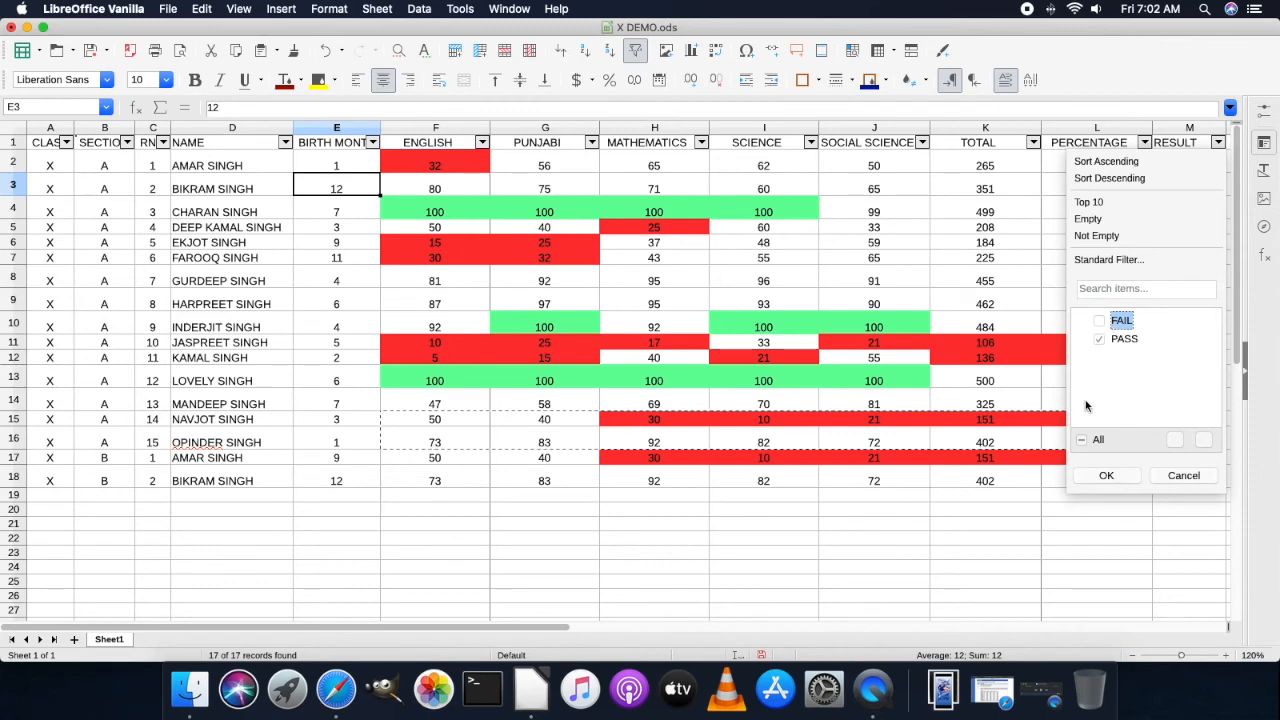
{"action": "left_click", "coordinate": [1104, 475]}
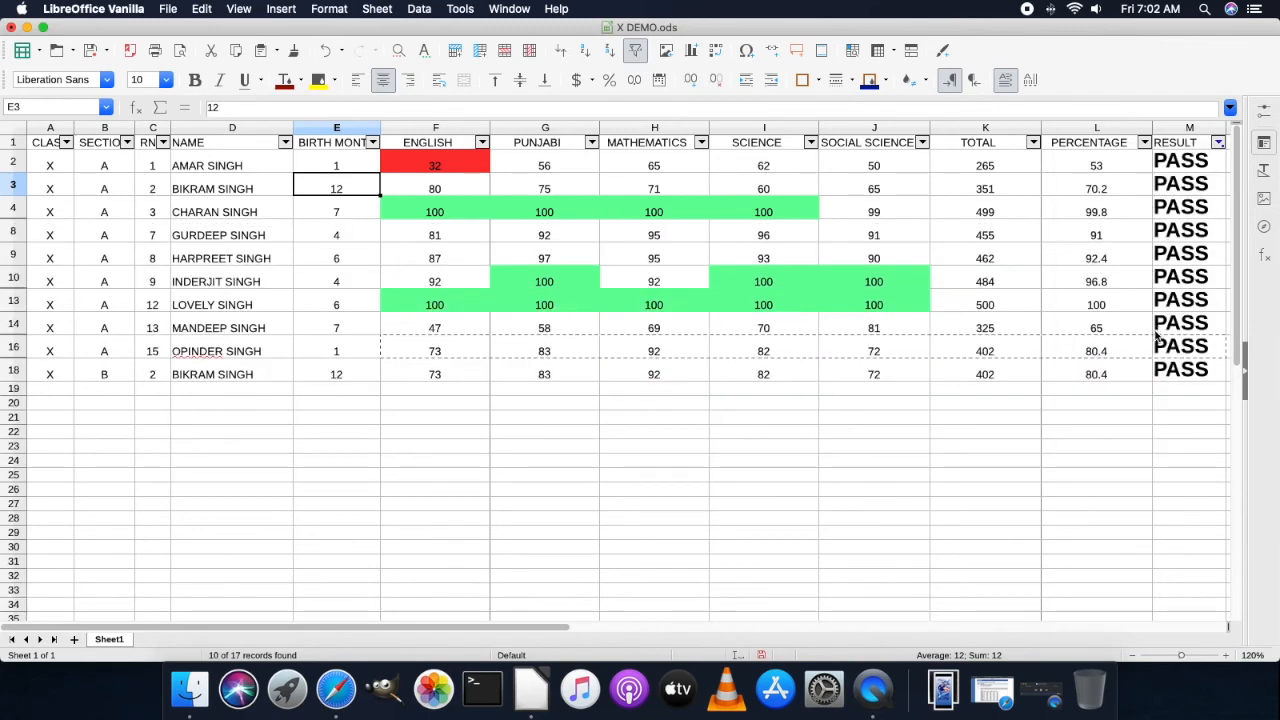
{"action": "left_click", "coordinate": [1219, 142]}
{"action": "left_click", "coordinate": [1093, 440]}
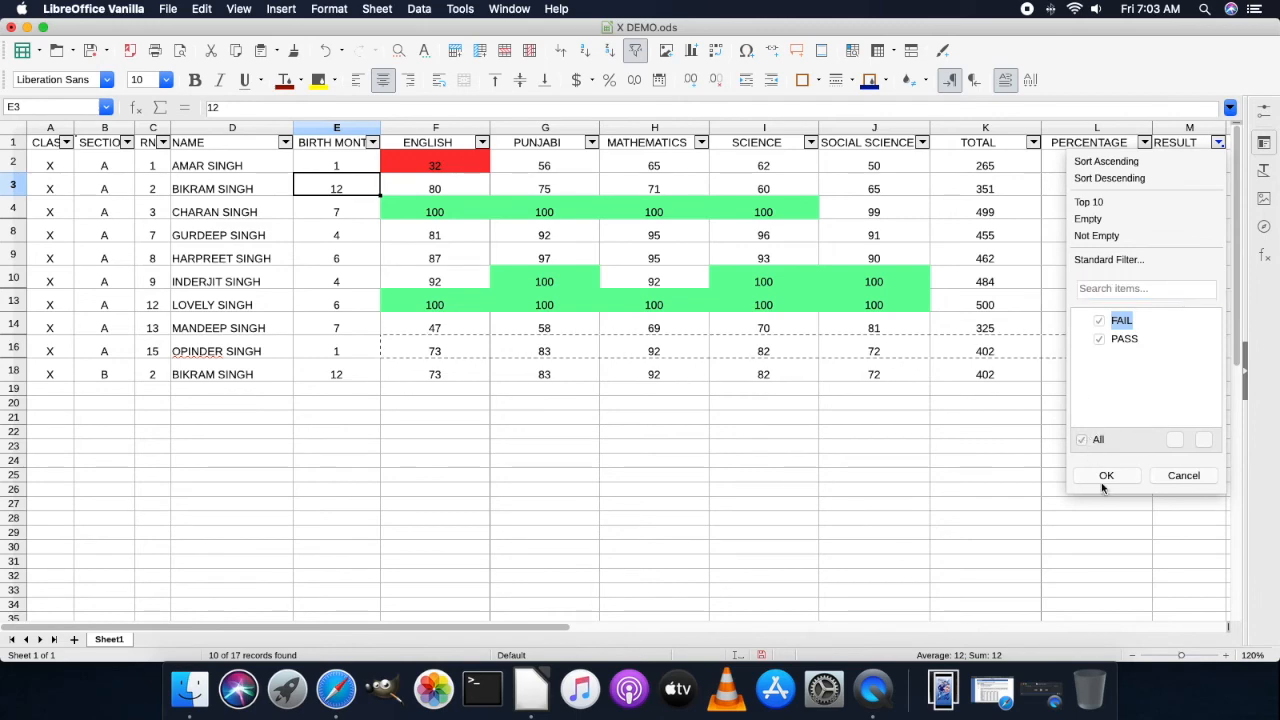
{"action": "left_click", "coordinate": [1106, 475]}
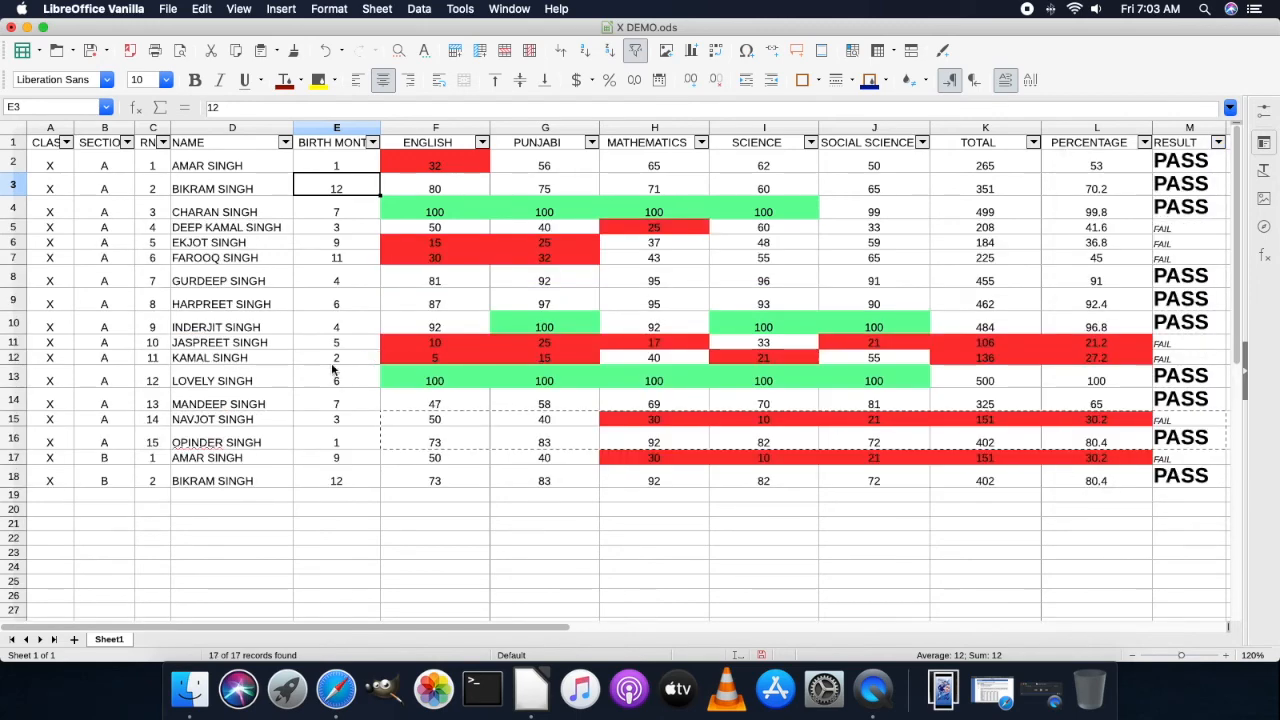
- Review the BIRTH MONTH filter options without applying any, and clear the contents of cells E11 and E7
{"action": "left_click", "coordinate": [372, 143]}
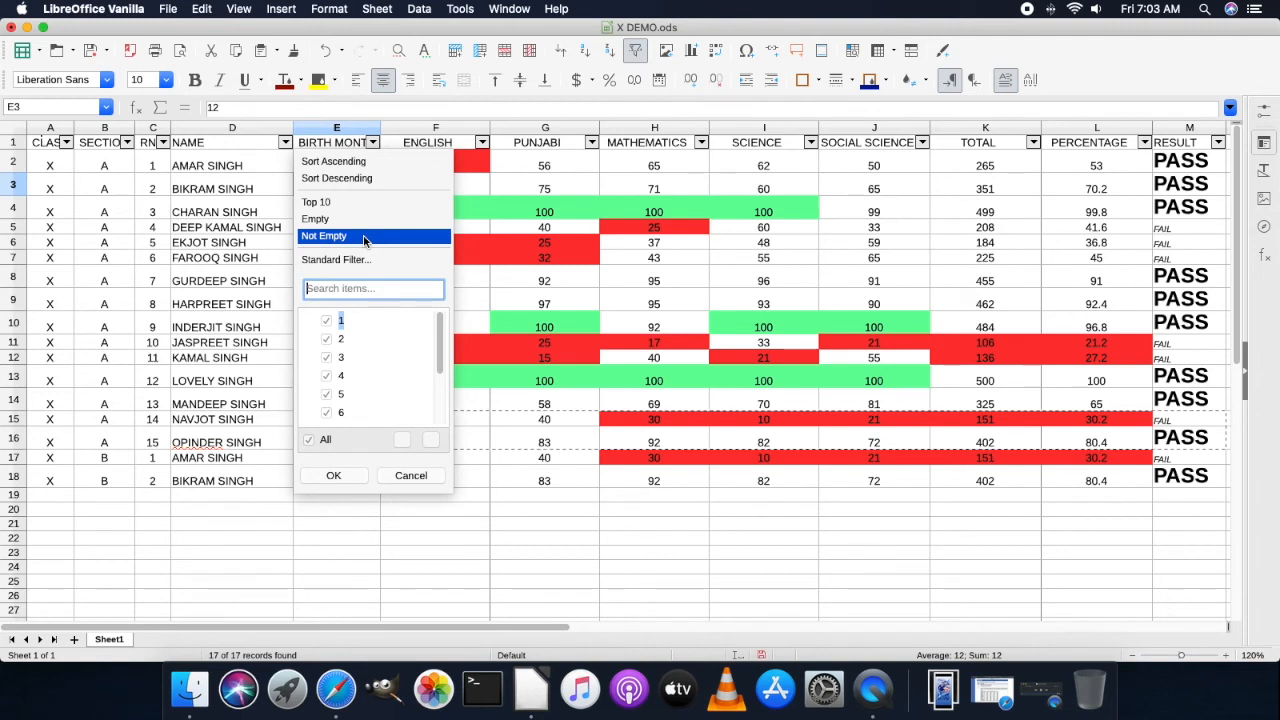
{"action": "left_click", "coordinate": [410, 477]}
{"action": "left_click", "coordinate": [337, 420]}
{"action": "left_click", "coordinate": [337, 342]}
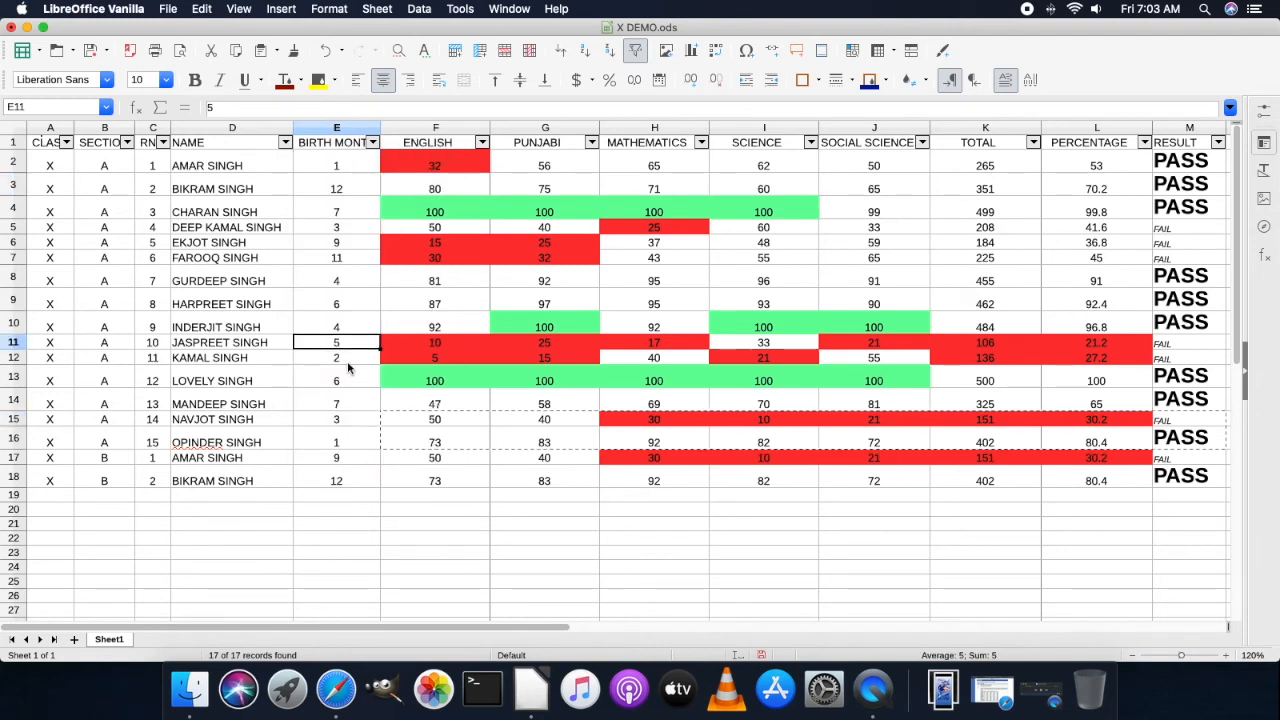
{"action": "key", "text": "BackSpace"}
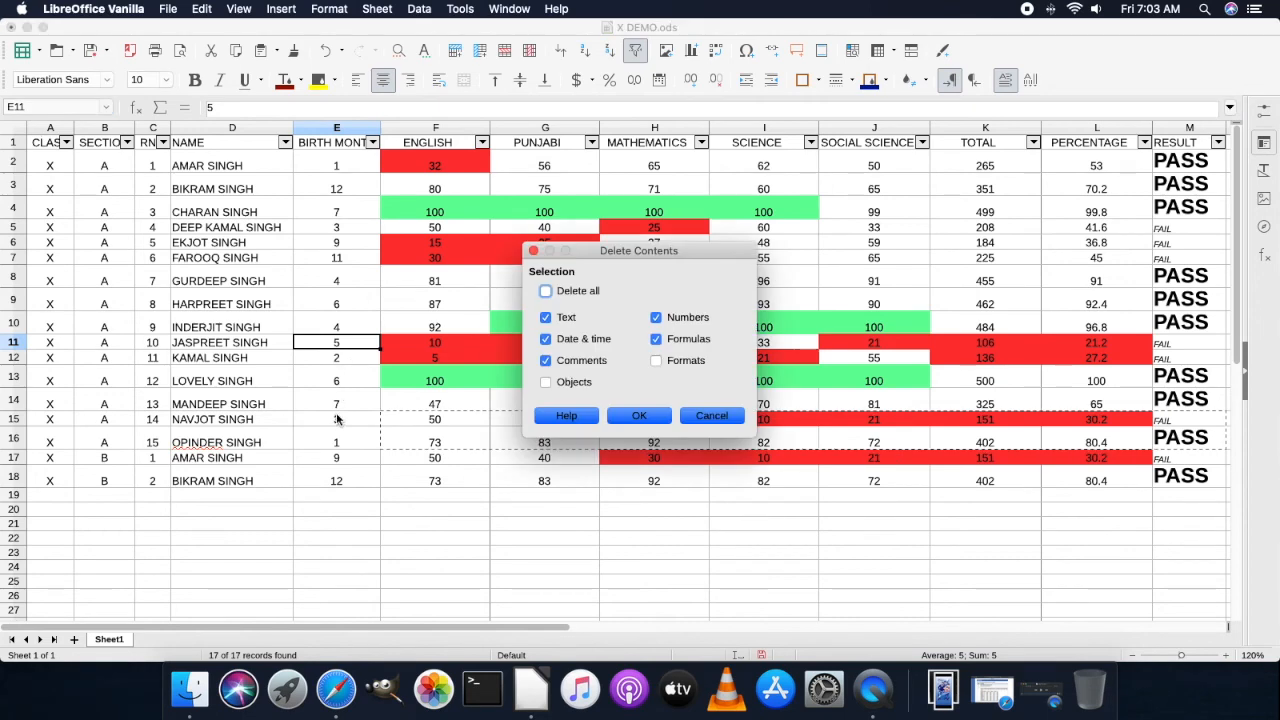
{"action": "left_click", "coordinate": [626, 418]}
{"action": "left_click", "coordinate": [631, 421]}
{"action": "left_click", "coordinate": [337, 257]}
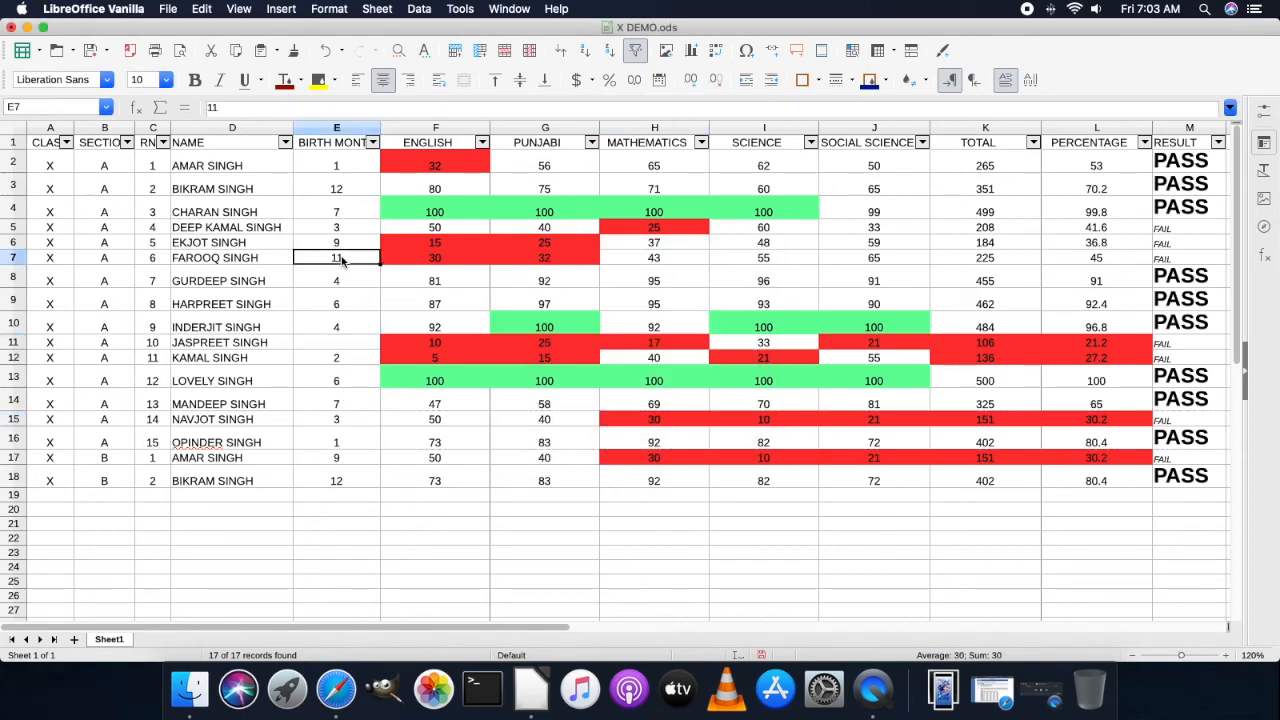
{"action": "key", "text": "BackSpace"}
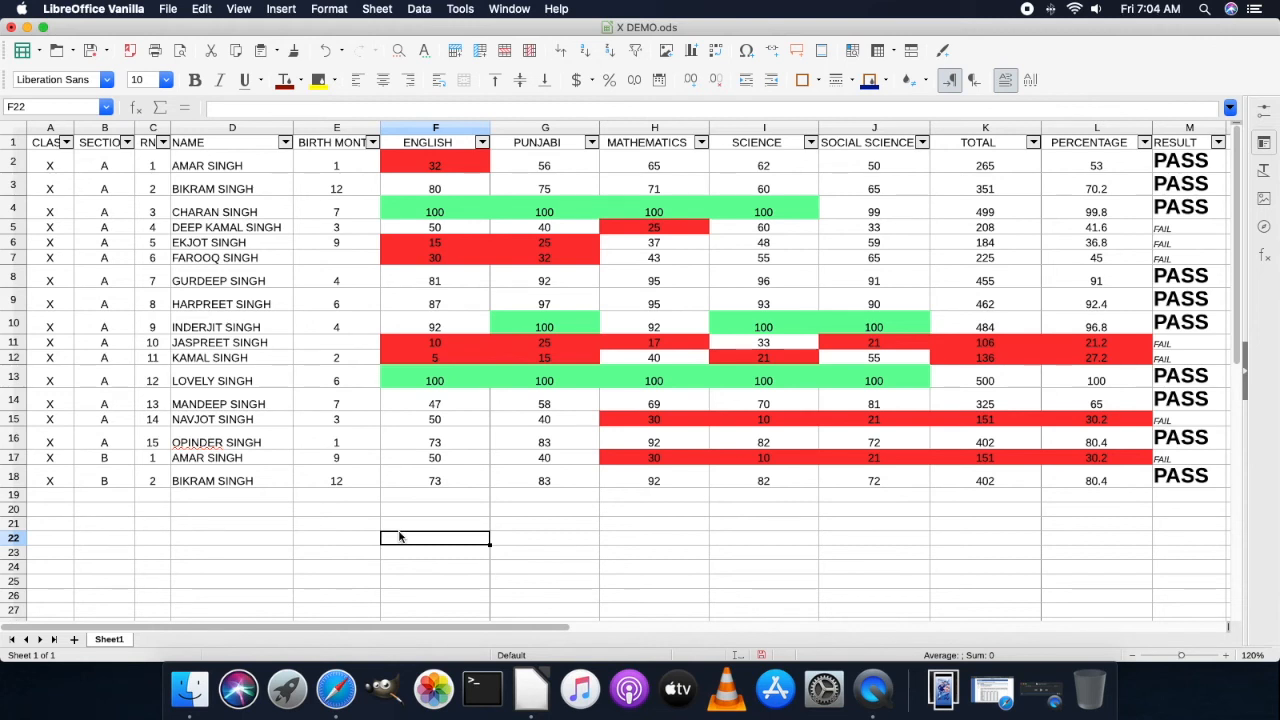
- Filter the BIRTH MONTH column to empty cells only, and check the blank cells E7 and E11
{"action": "left_click", "coordinate": [371, 143]}
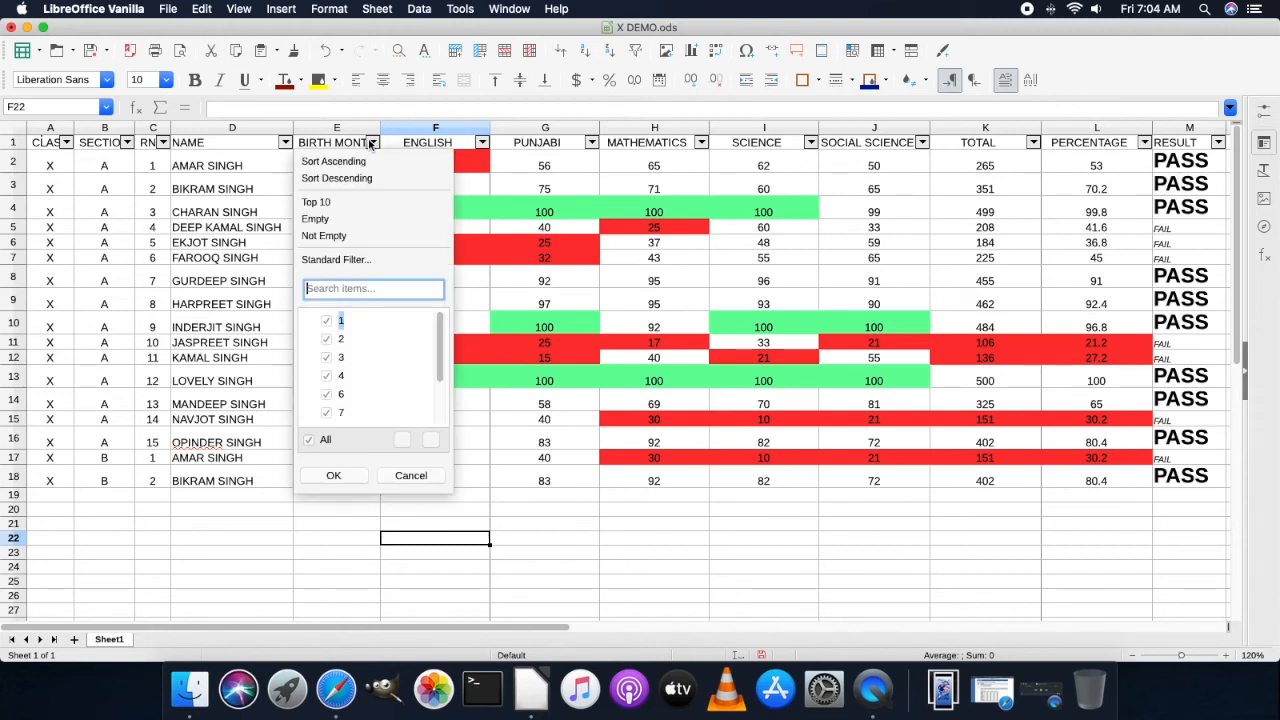
{"action": "left_click", "coordinate": [334, 223]}
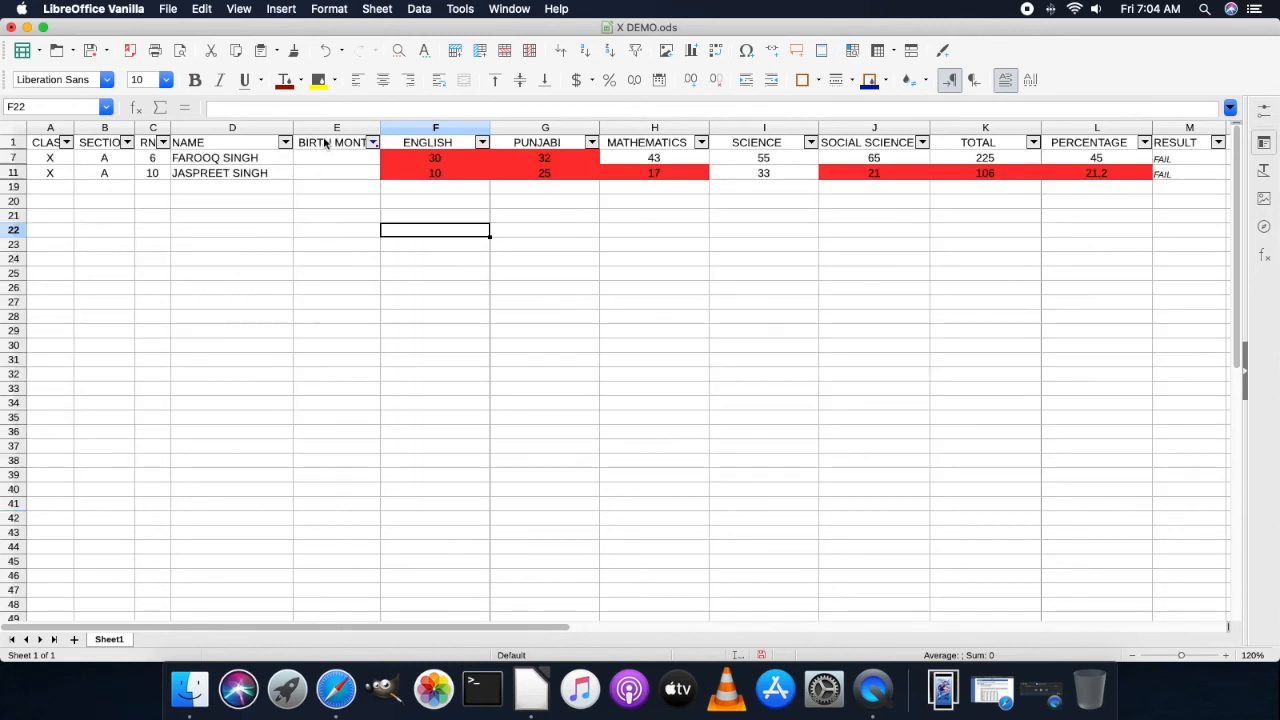
{"action": "left_click", "coordinate": [333, 173]}
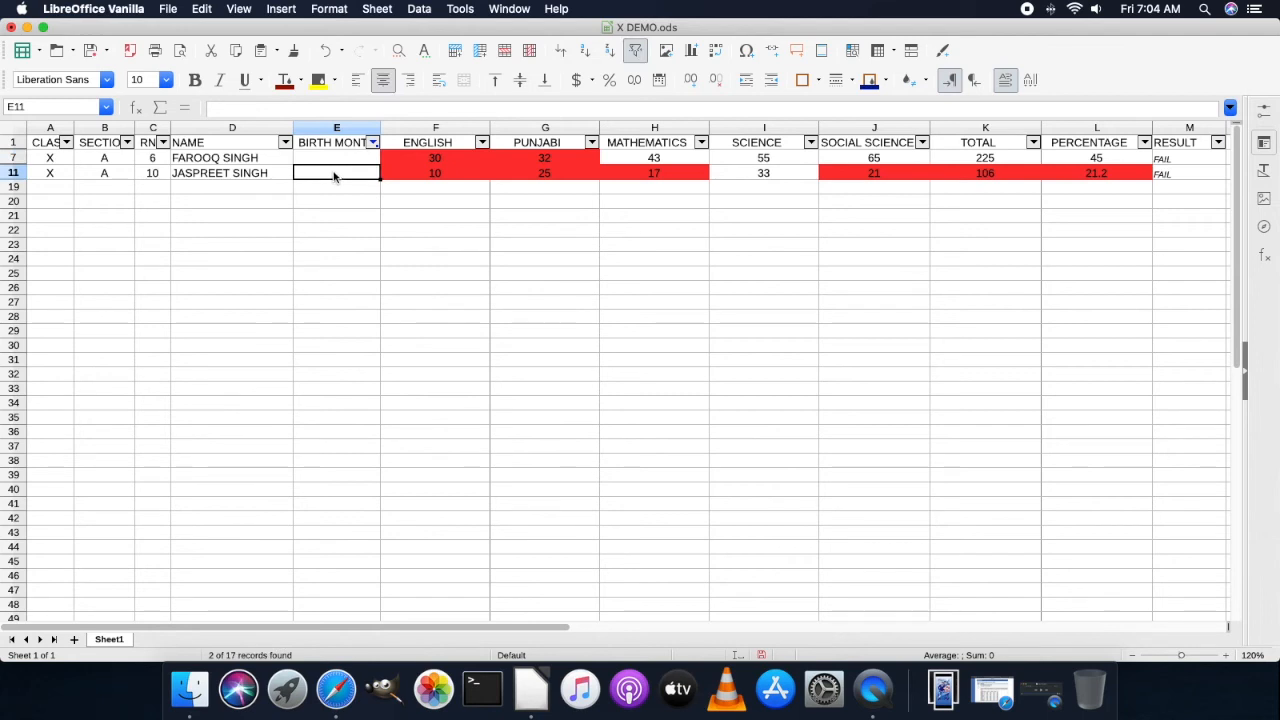
{"action": "left_click", "coordinate": [338, 163]}
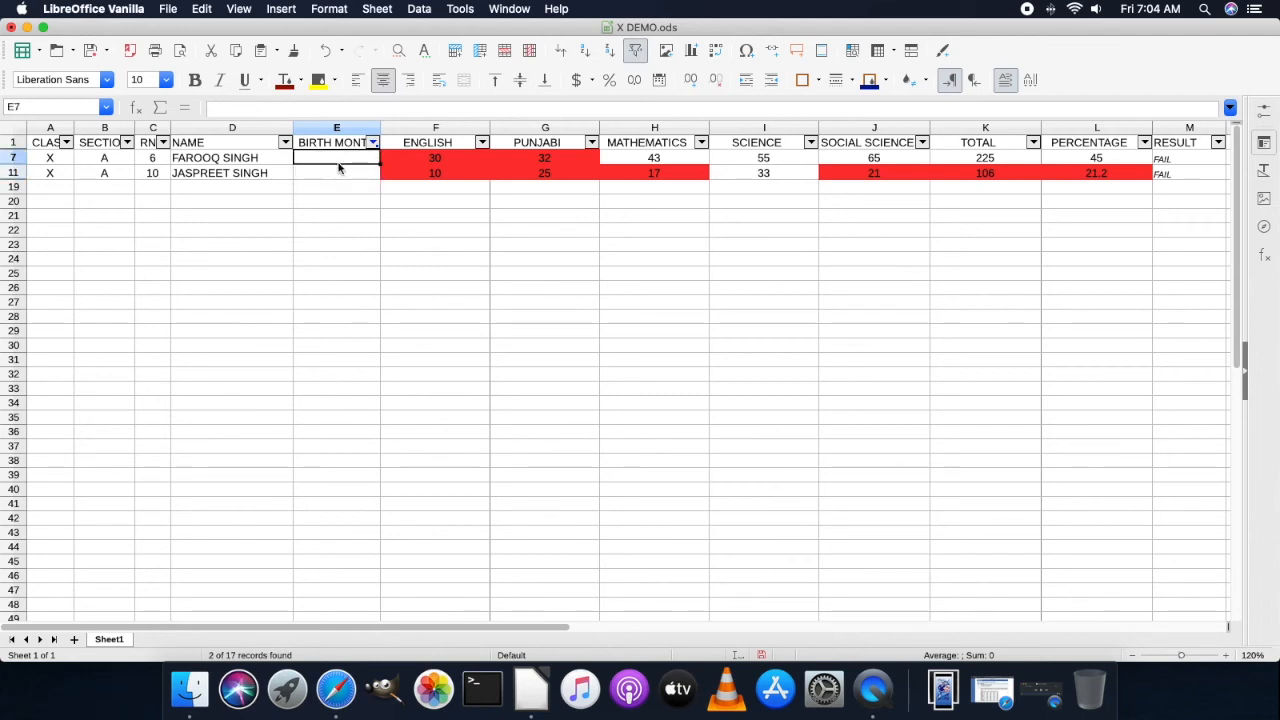
{"action": "left_click", "coordinate": [339, 173]}
{"action": "left_click", "coordinate": [339, 163]}
{"action": "left_click", "coordinate": [340, 175]}
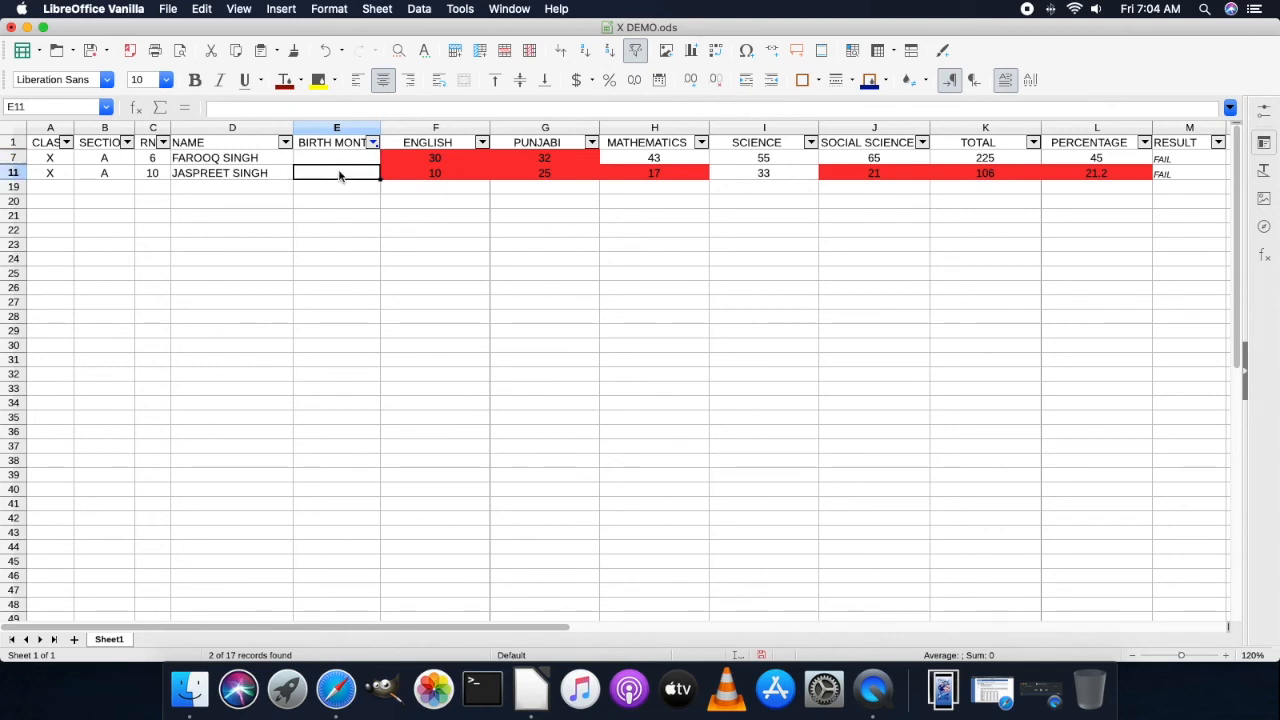
- Fill in the missing birth months with 5 in cell E7 and 11 in cell E11
{"action": "left_click", "coordinate": [347, 164]}
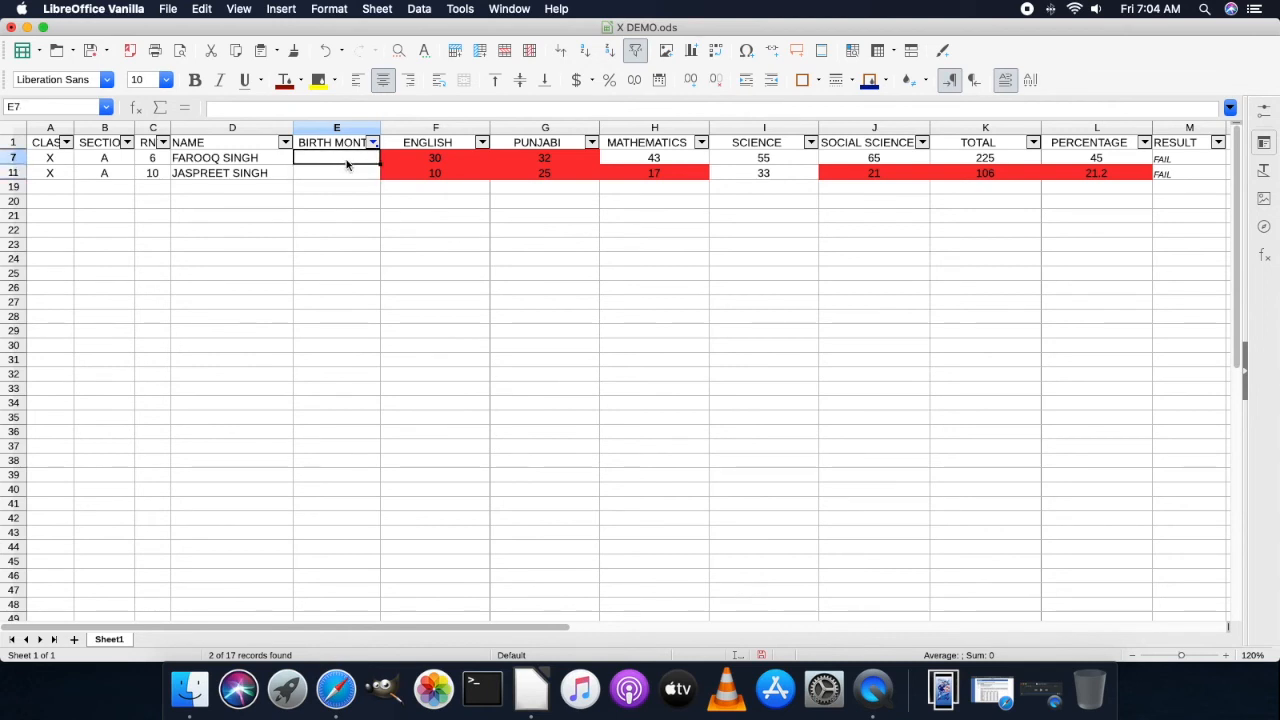
{"action": "type", "text": "5"}
{"action": "left_click", "coordinate": [343, 172]}
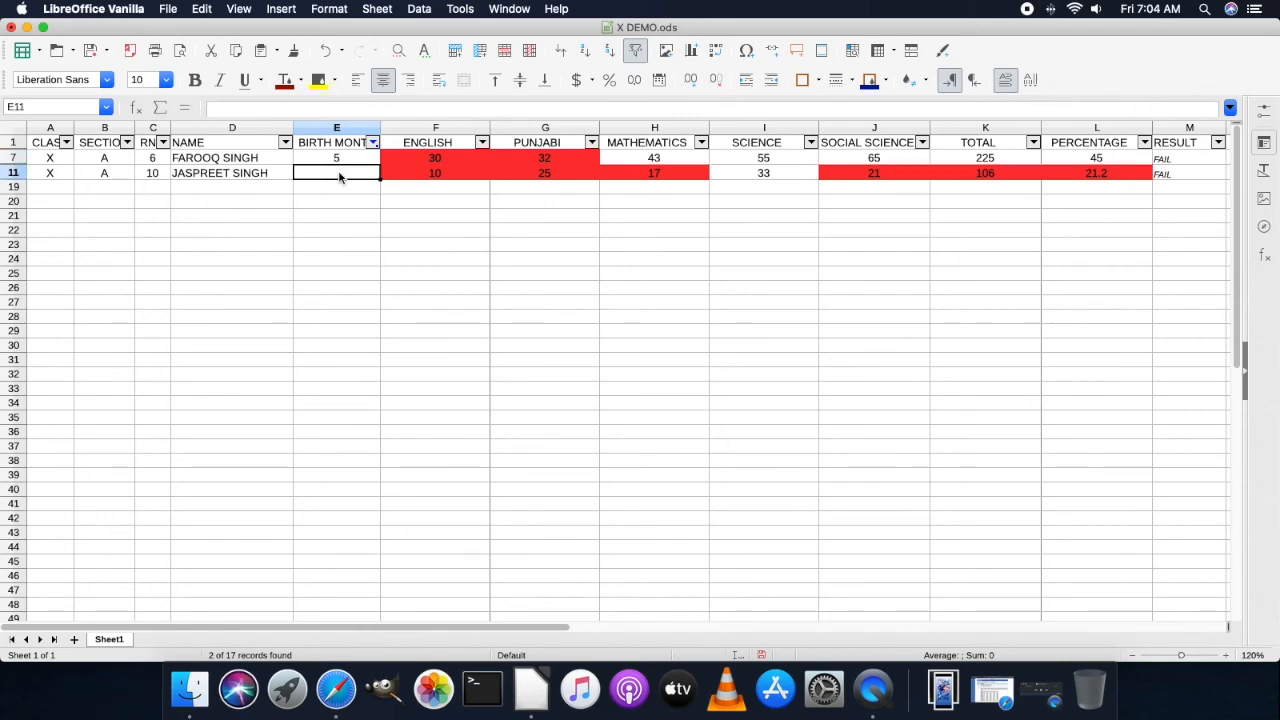
{"action": "type", "text": "11"}
{"action": "left_click", "coordinate": [357, 190]}
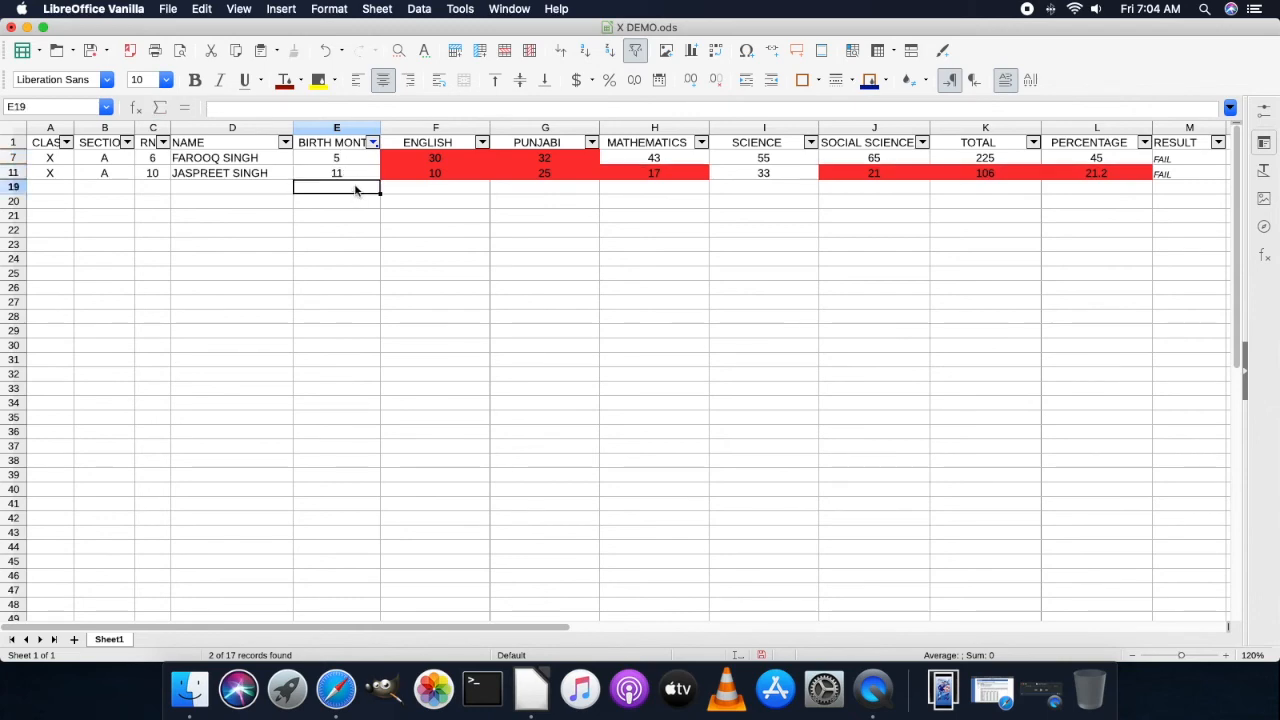
- Restore all months in the BIRTH MONTH filter
{"action": "left_click", "coordinate": [376, 148]}
{"action": "left_click", "coordinate": [326, 440]}
{"action": "left_click", "coordinate": [333, 476]}
- Filter BIRTH MONTH to empty cells again to check for remaining blanks, and restore all months
{"action": "left_click", "coordinate": [372, 142]}
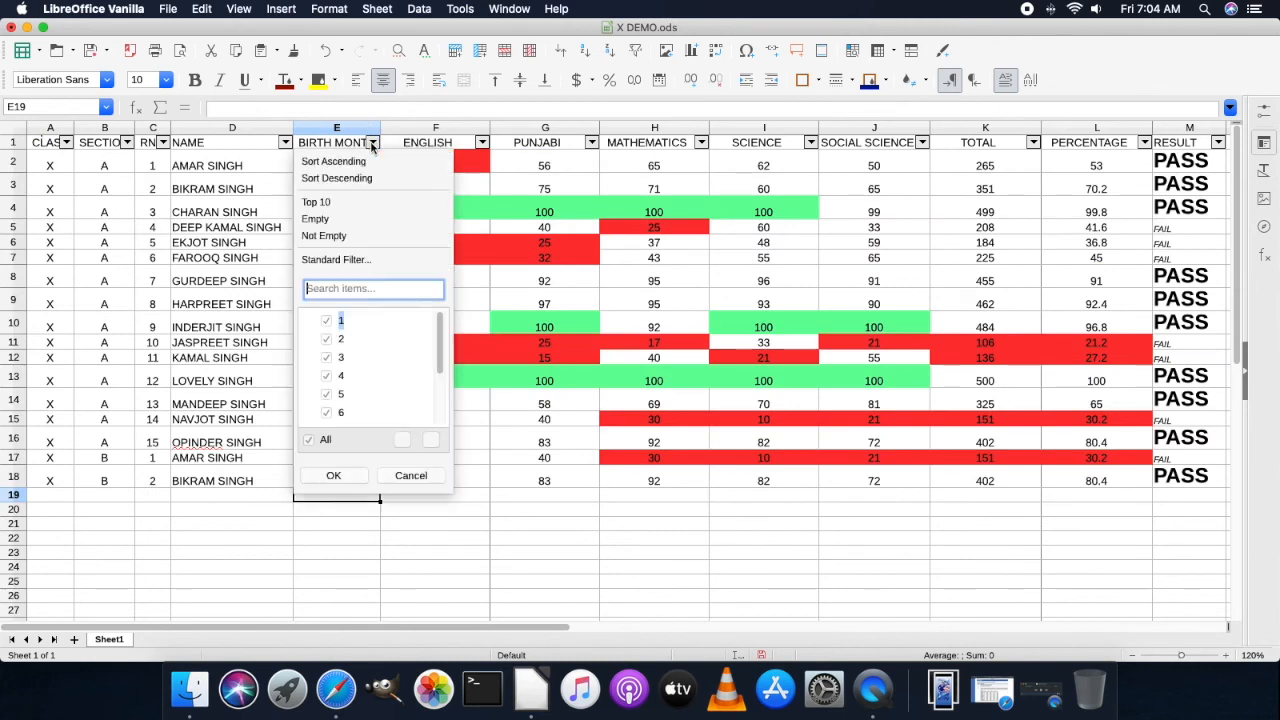
{"action": "left_click", "coordinate": [346, 222]}
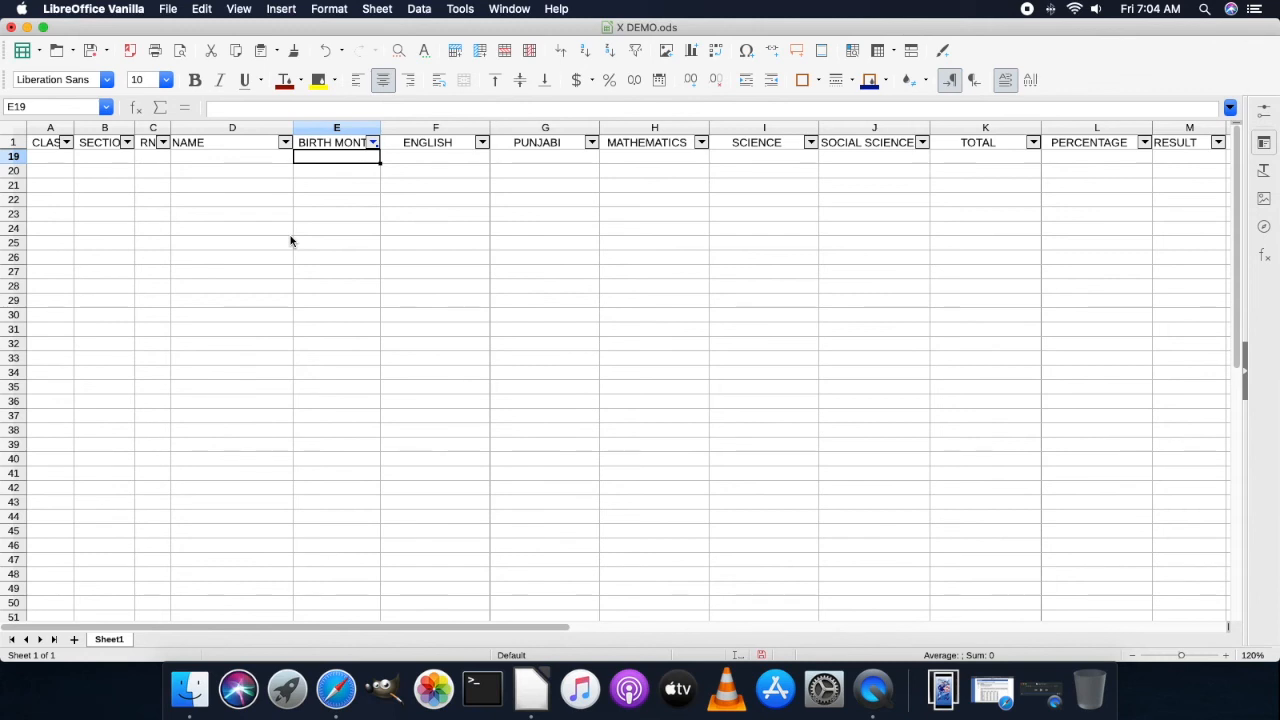
{"action": "left_click", "coordinate": [372, 143]}
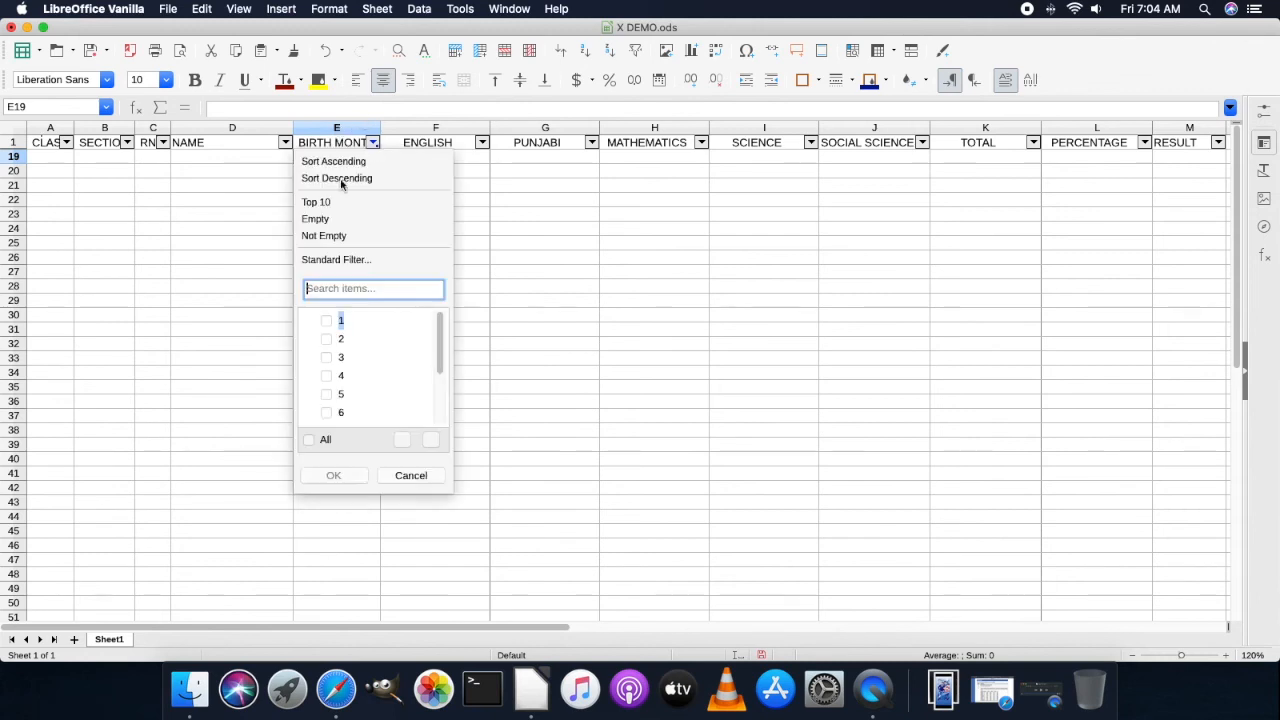
{"action": "left_click", "coordinate": [324, 440]}
{"action": "left_click", "coordinate": [333, 476]}
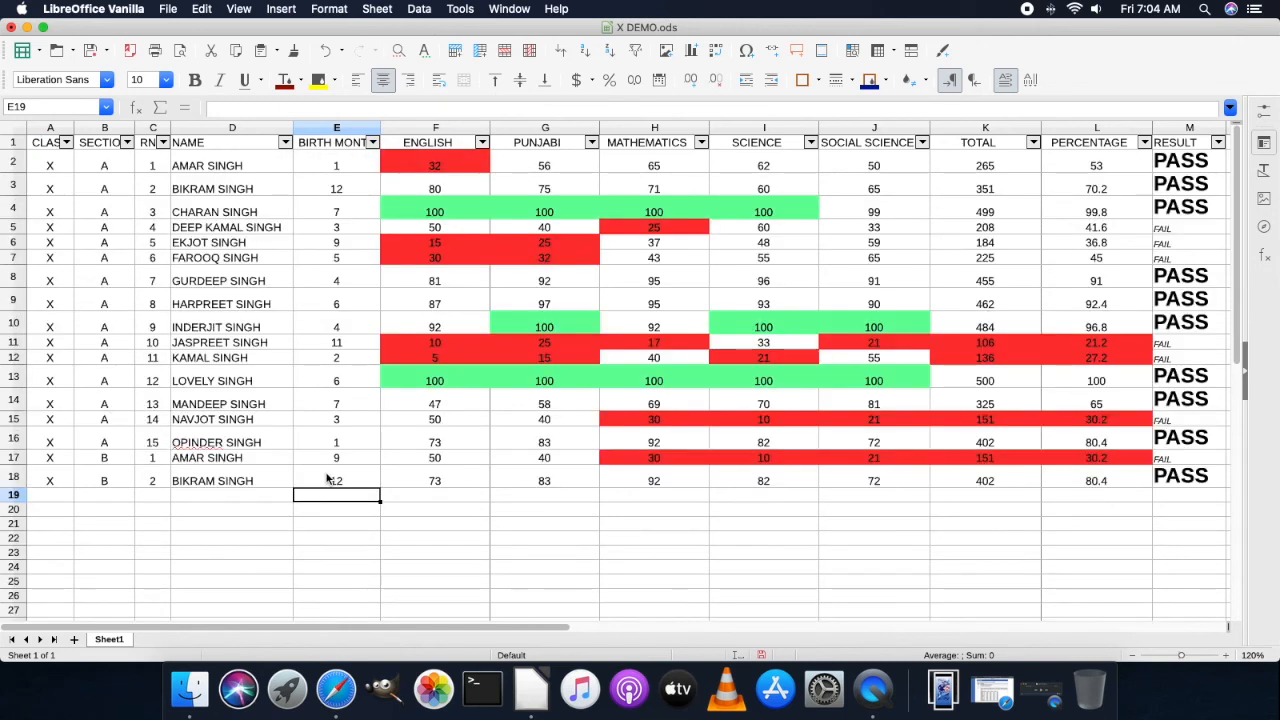
{"action": "left_click", "coordinate": [364, 357]}
{"action": "key", "text": "BackSpace"}
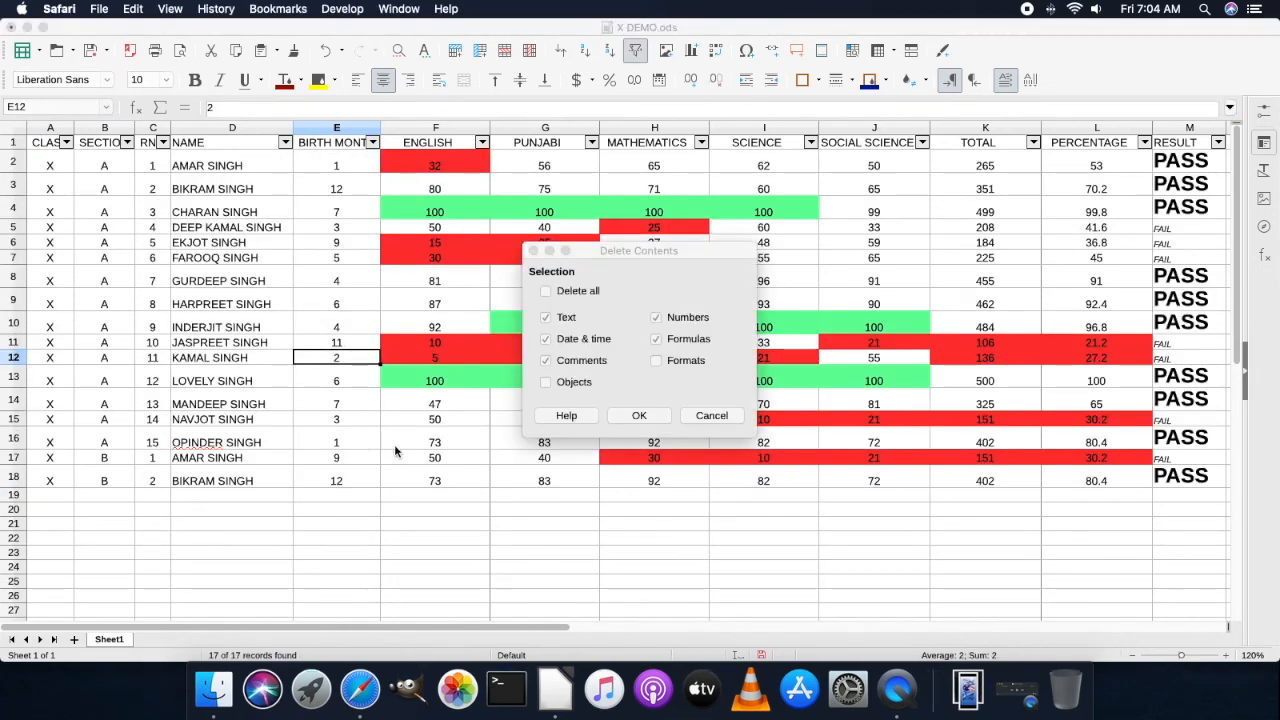
{"action": "left_click", "coordinate": [712, 415]}
{"action": "left_click", "coordinate": [712, 415]}
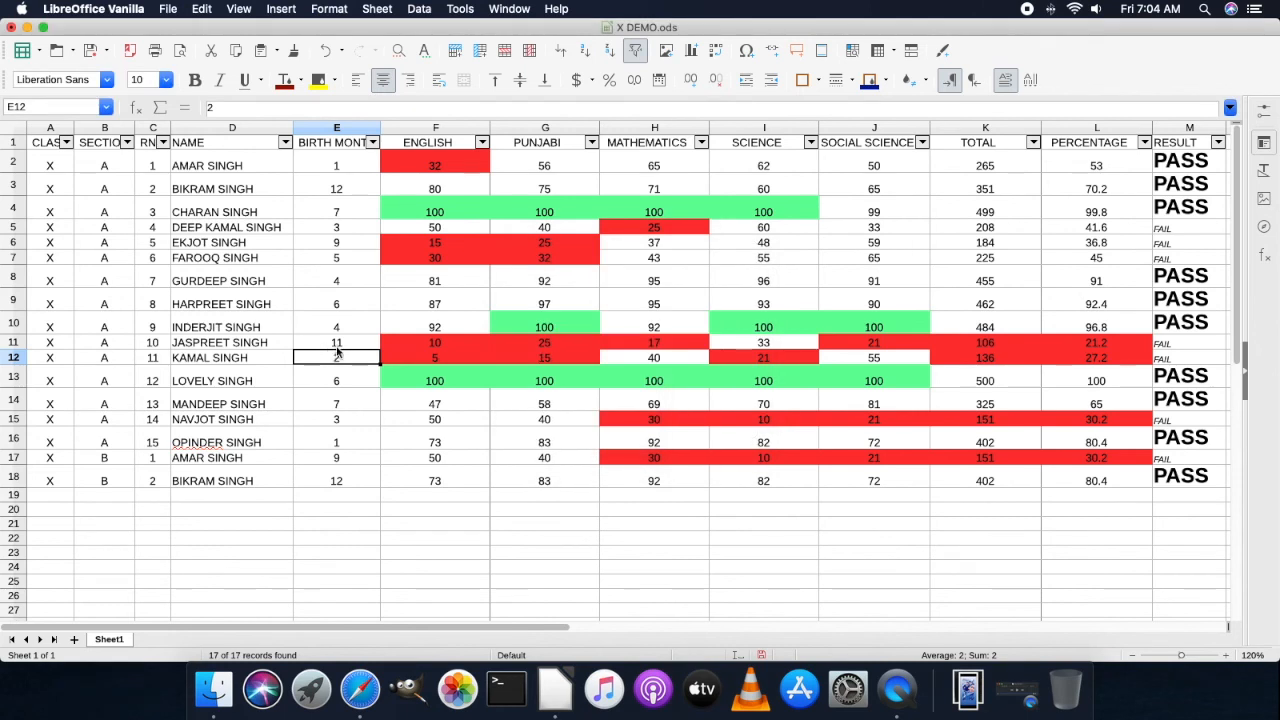
- Clear the contents of the BIRTH MONTH cells E11 and E12
{"action": "left_click", "coordinate": [339, 345]}
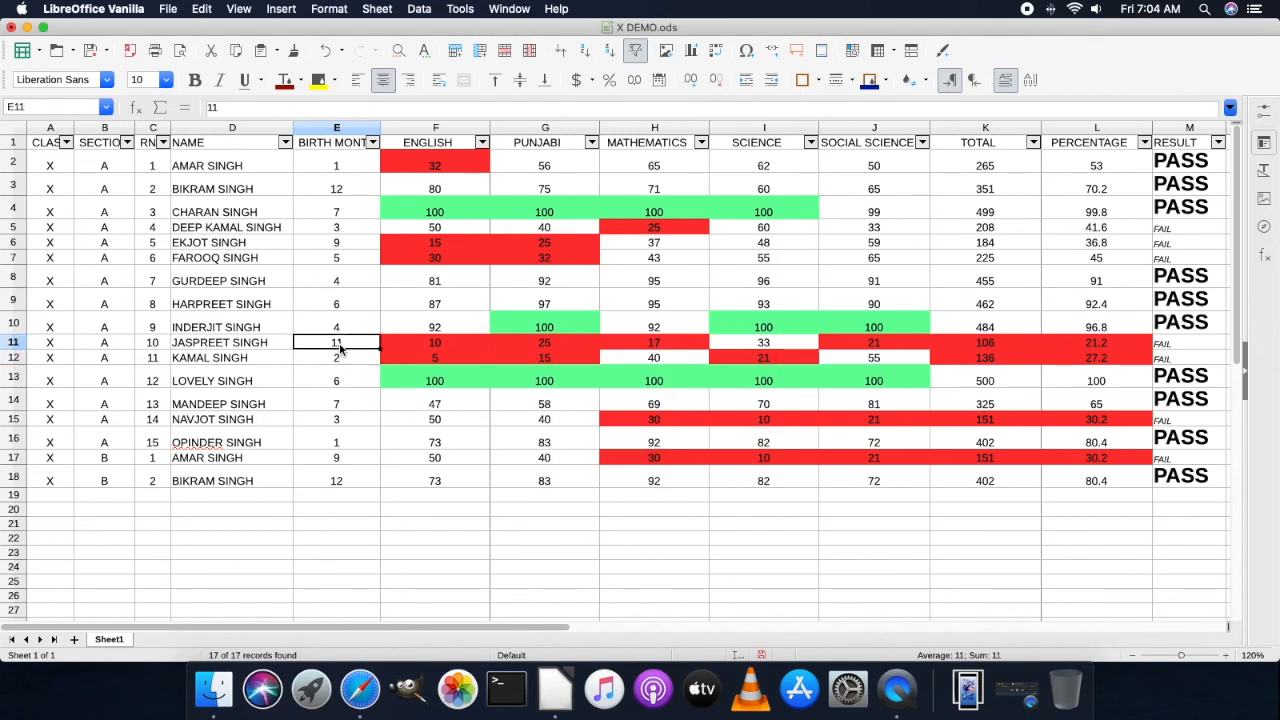
{"action": "key", "text": "BackSpace"}
{"action": "left_click", "coordinate": [636, 424]}
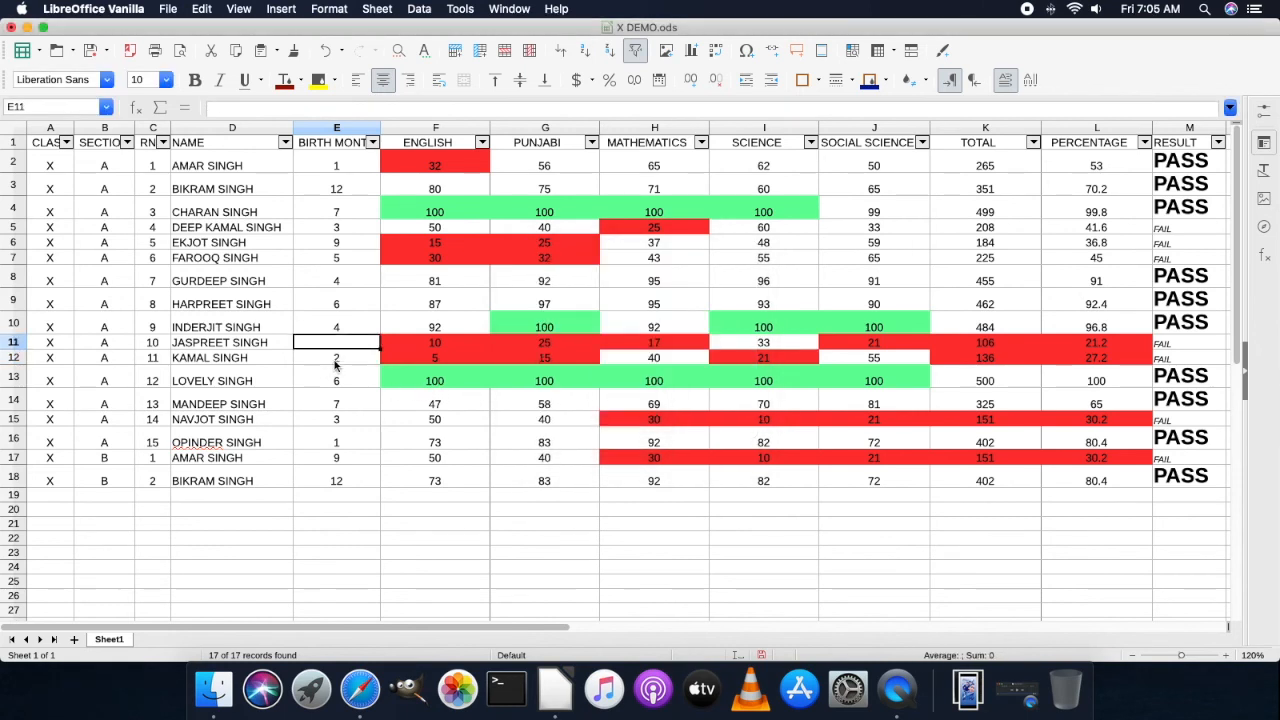
{"action": "left_click", "coordinate": [336, 366]}
{"action": "key", "text": "BackSpace"}
{"action": "left_click", "coordinate": [634, 422]}
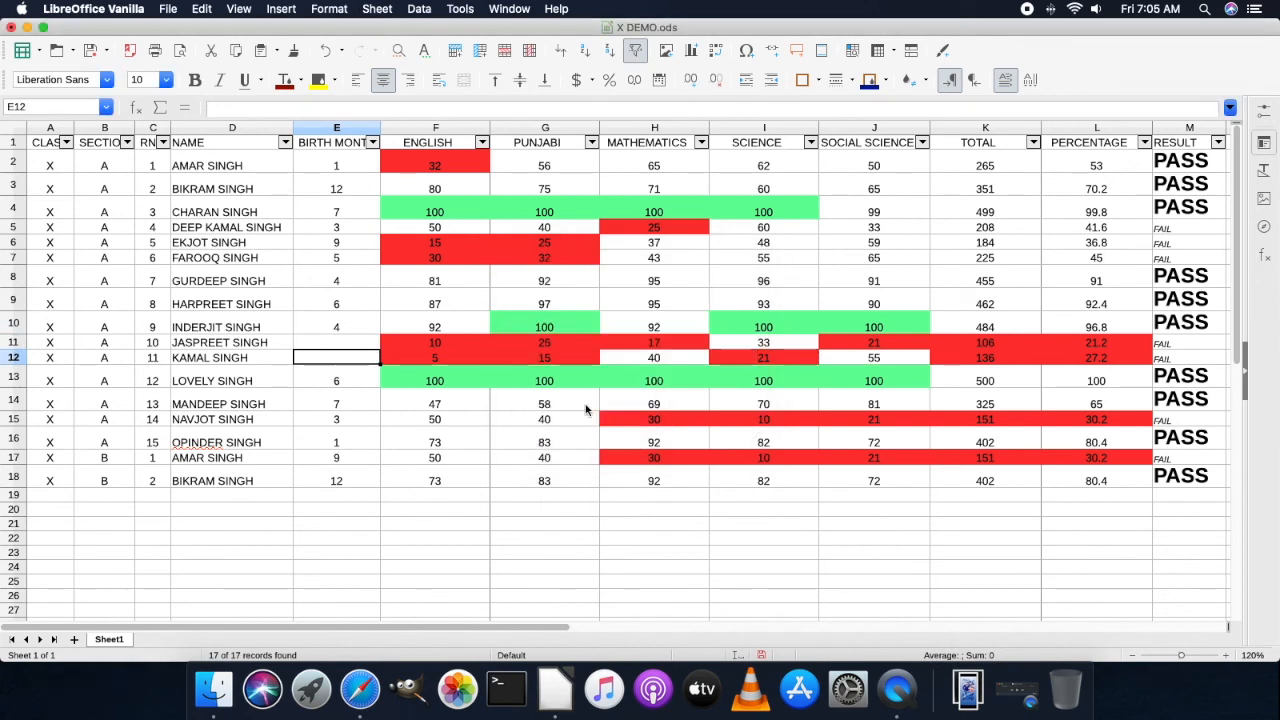
- Filter the BIRTH MONTH column to non-empty cells only, excluding the records in rows 11 and 12
{"action": "left_click", "coordinate": [222, 345]}
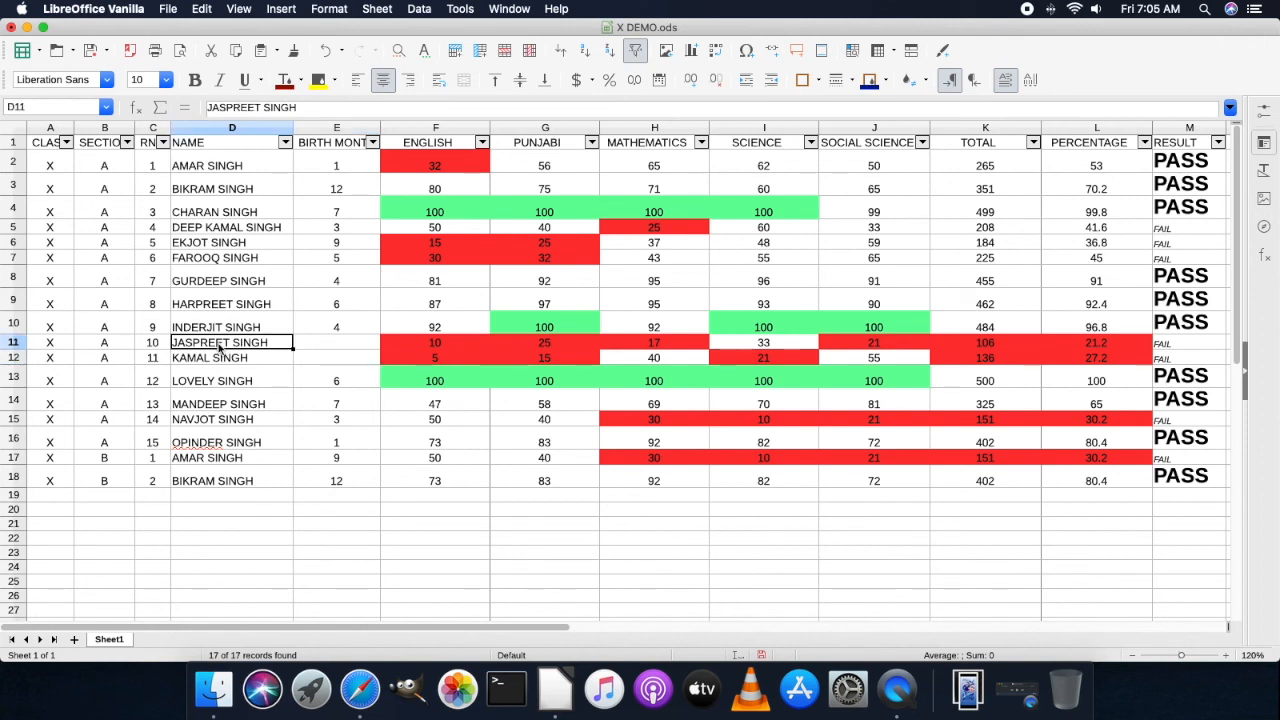
{"action": "left_click", "coordinate": [215, 356]}
{"action": "left_click", "coordinate": [372, 142]}
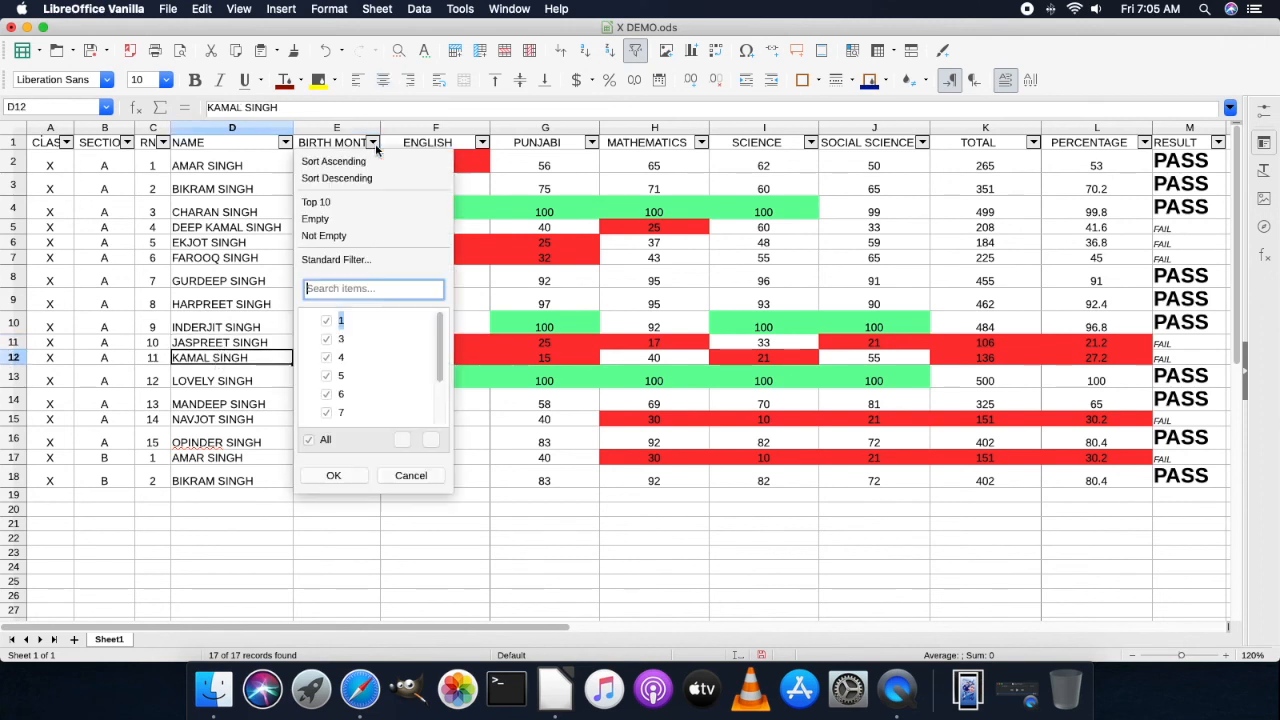
{"action": "left_click", "coordinate": [358, 244]}
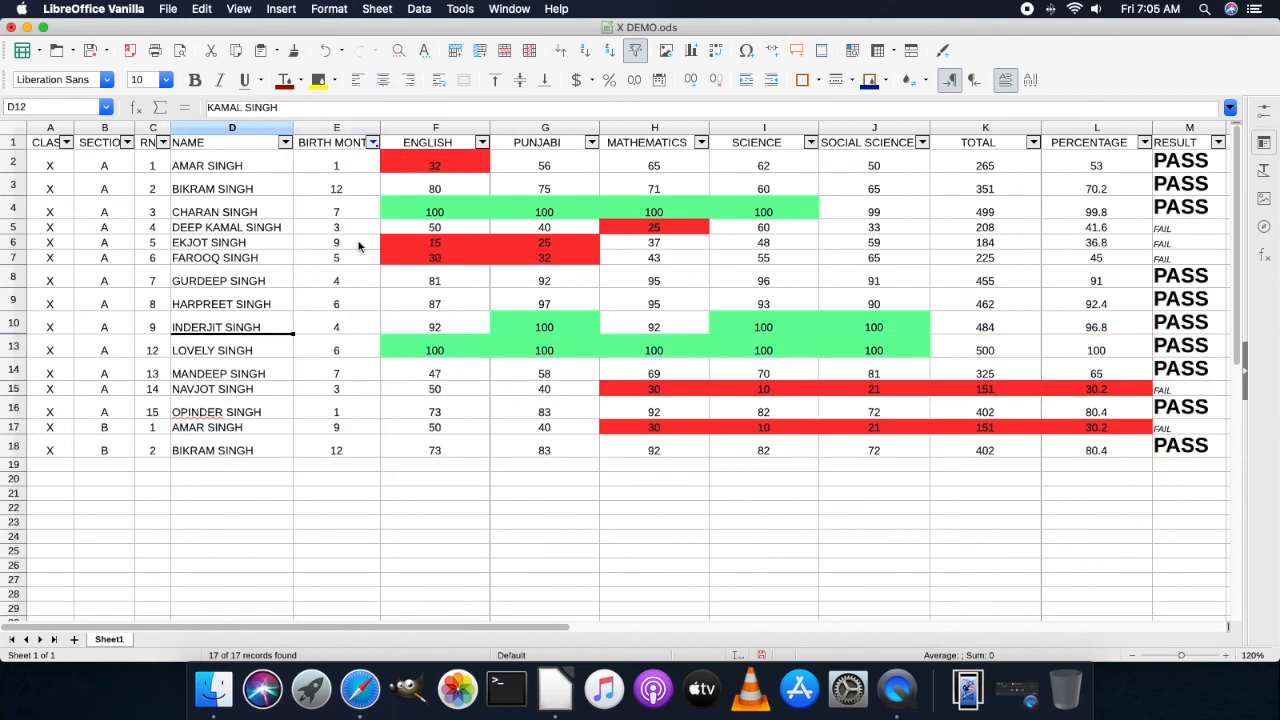
{"action": "left_click", "coordinate": [328, 410]}
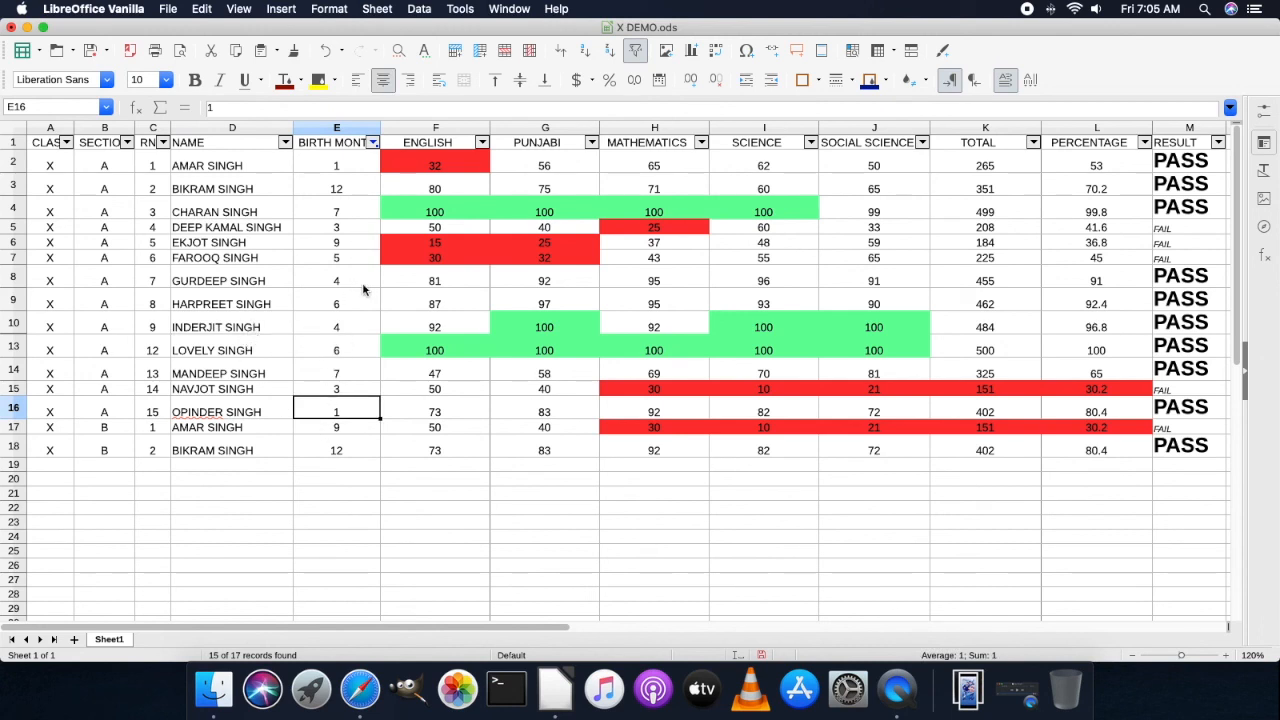
- Restore all months in the BIRTH MONTH filter, and undo the clearing of cells E11 and E12
{"action": "left_click", "coordinate": [372, 142]}
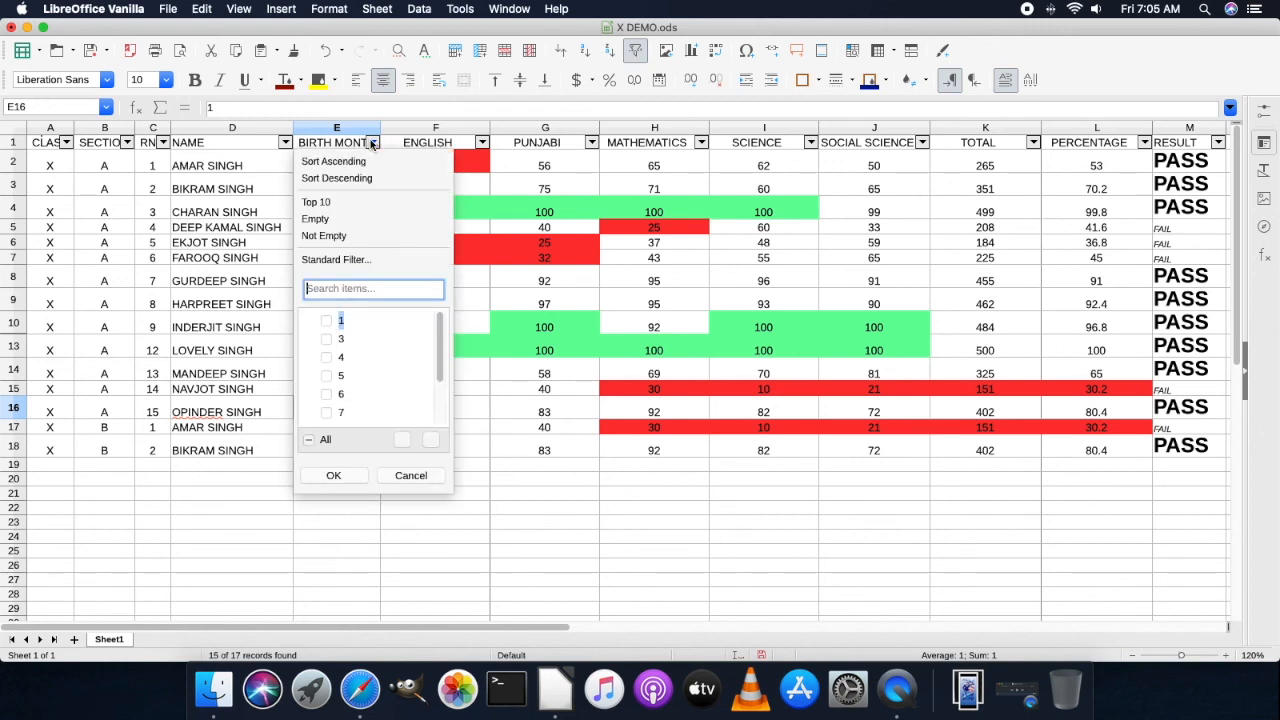
{"action": "left_click", "coordinate": [325, 444]}
{"action": "left_click", "coordinate": [333, 475]}
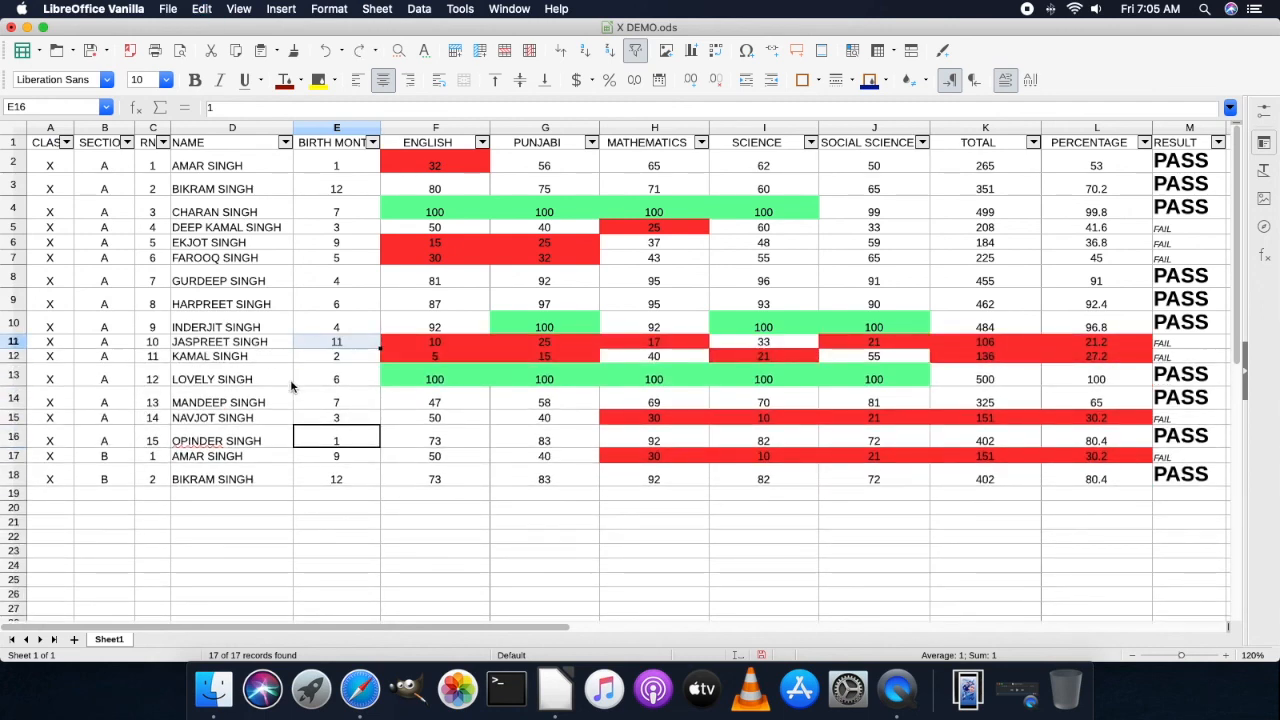
{"action": "left_click", "coordinate": [400, 472]}
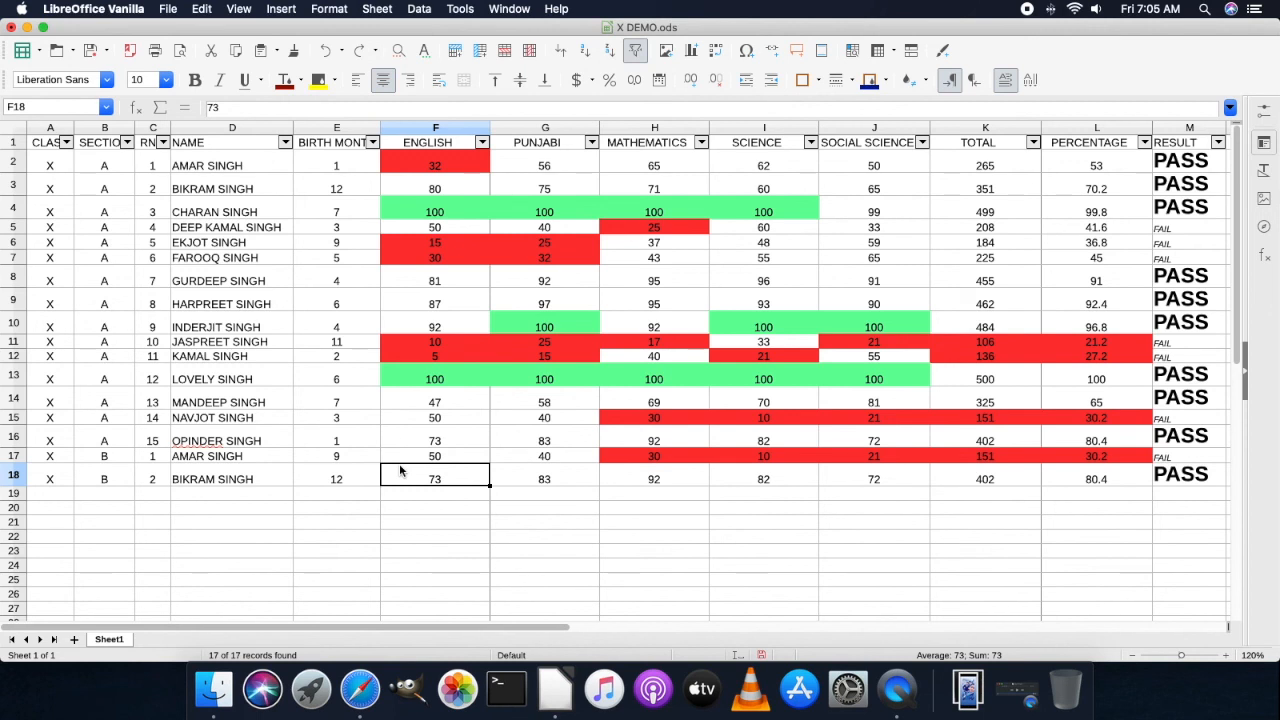
- Select the header row 1 and turn off AutoFilter for the table
{"action": "left_click", "coordinate": [419, 9]}
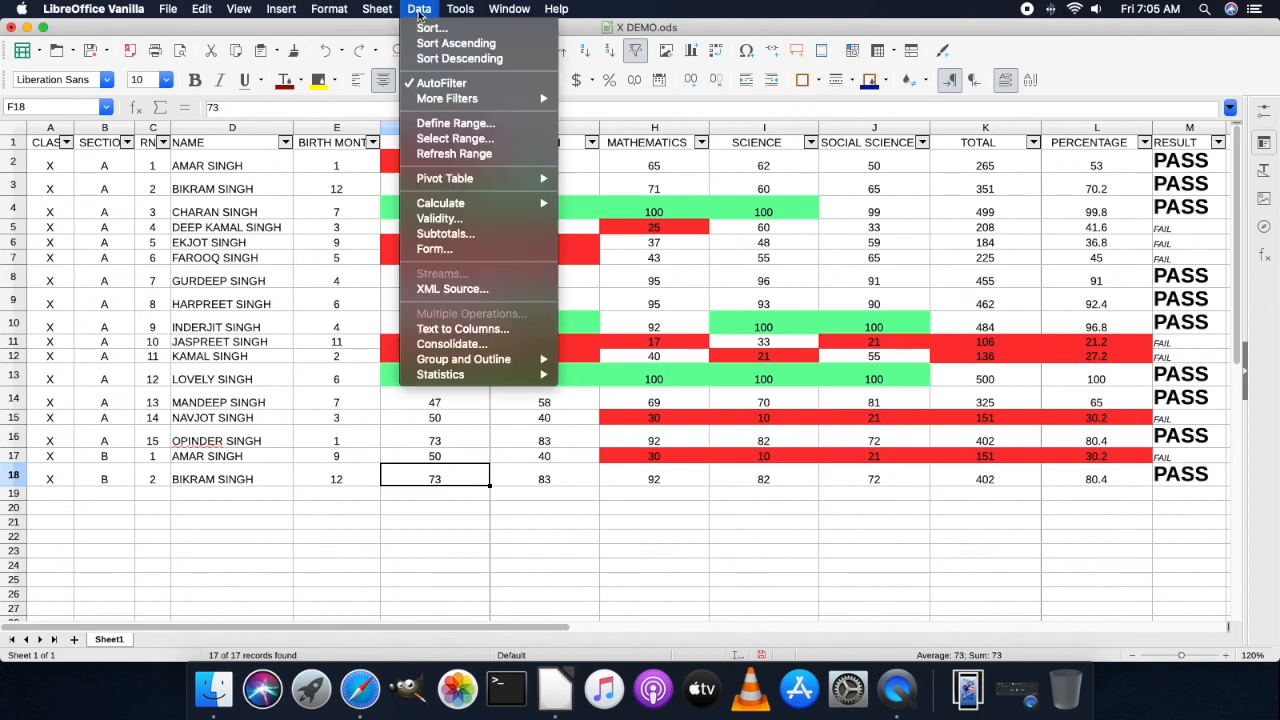
{"action": "left_click", "coordinate": [278, 171]}
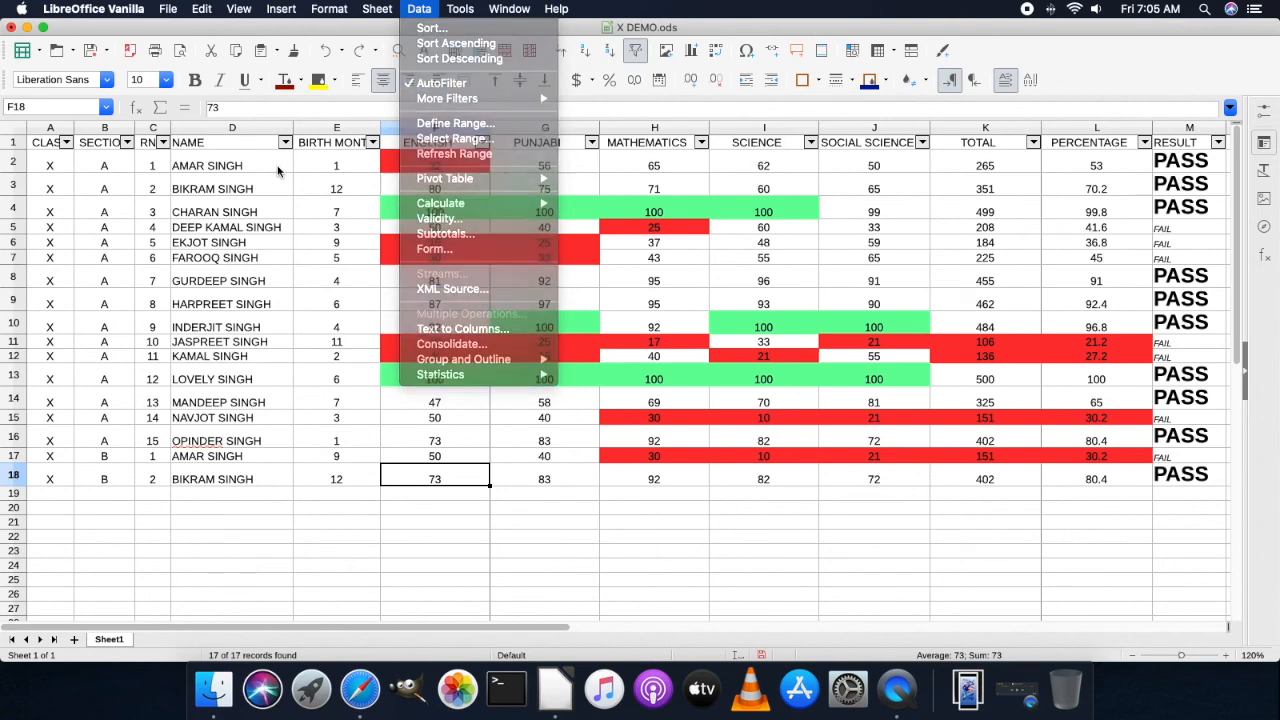
{"action": "left_click", "coordinate": [15, 147]}
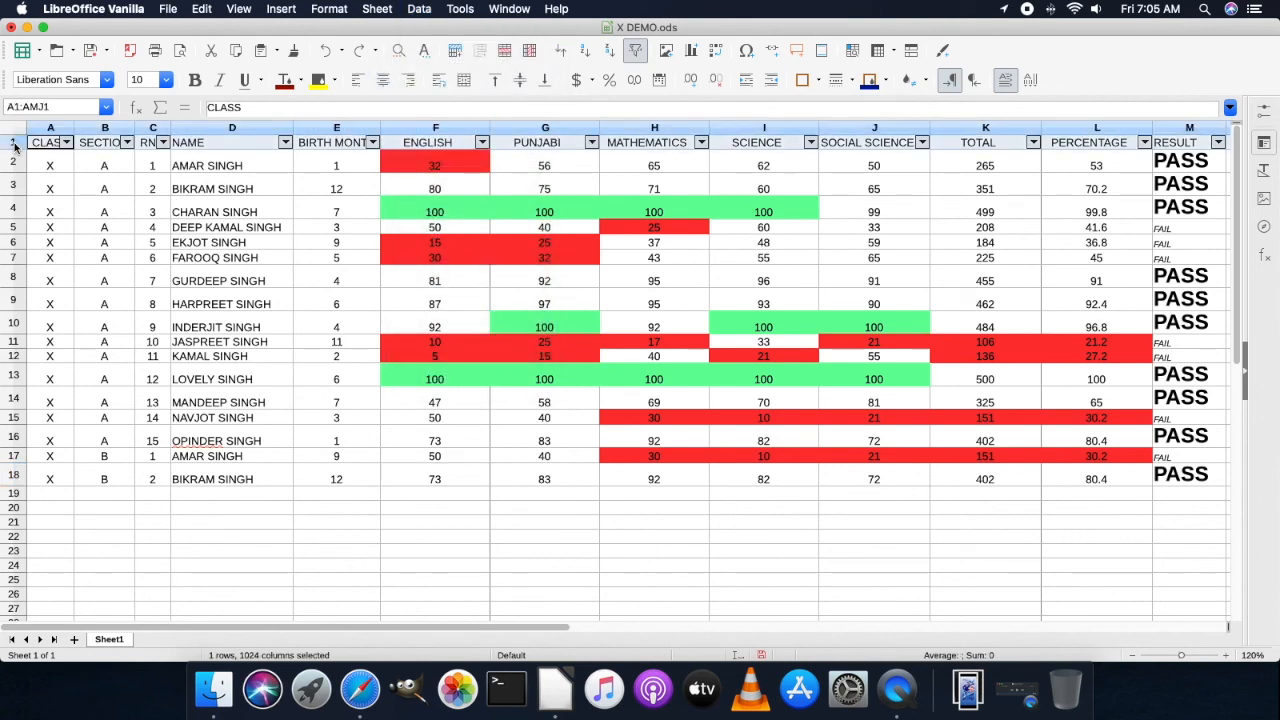
{"action": "left_click", "coordinate": [419, 9]}
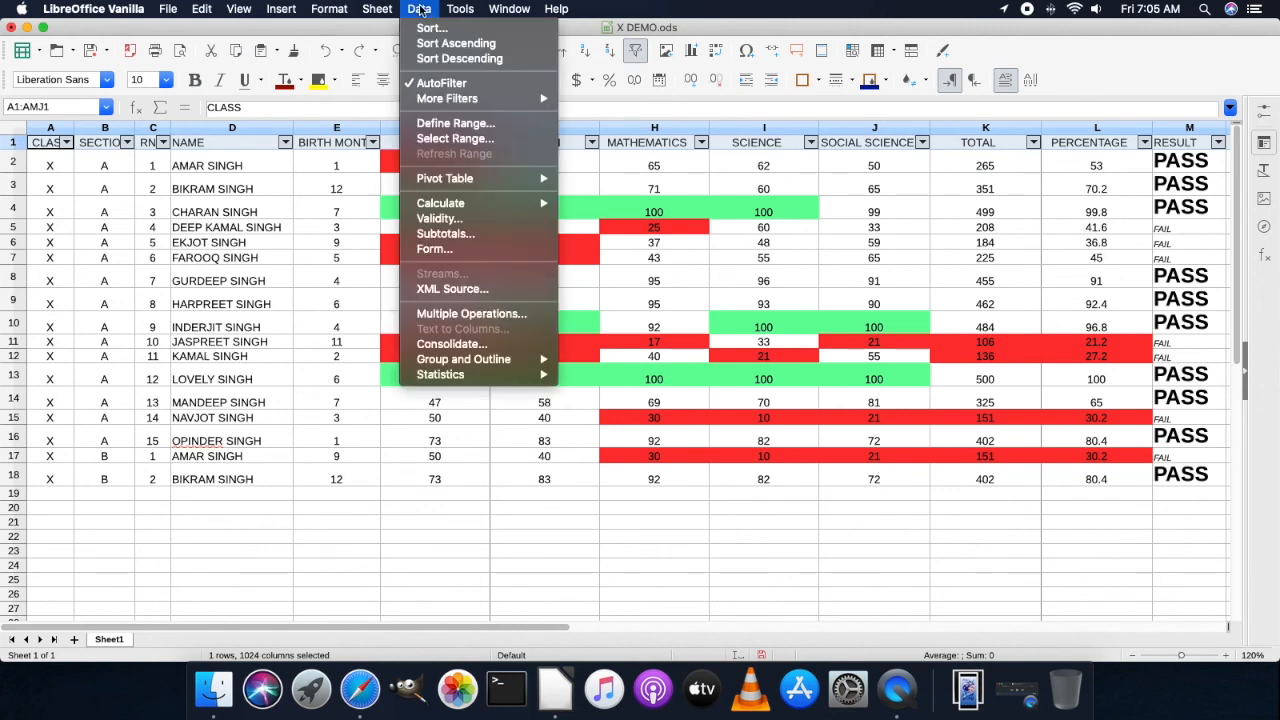
{"action": "left_click", "coordinate": [450, 86]}
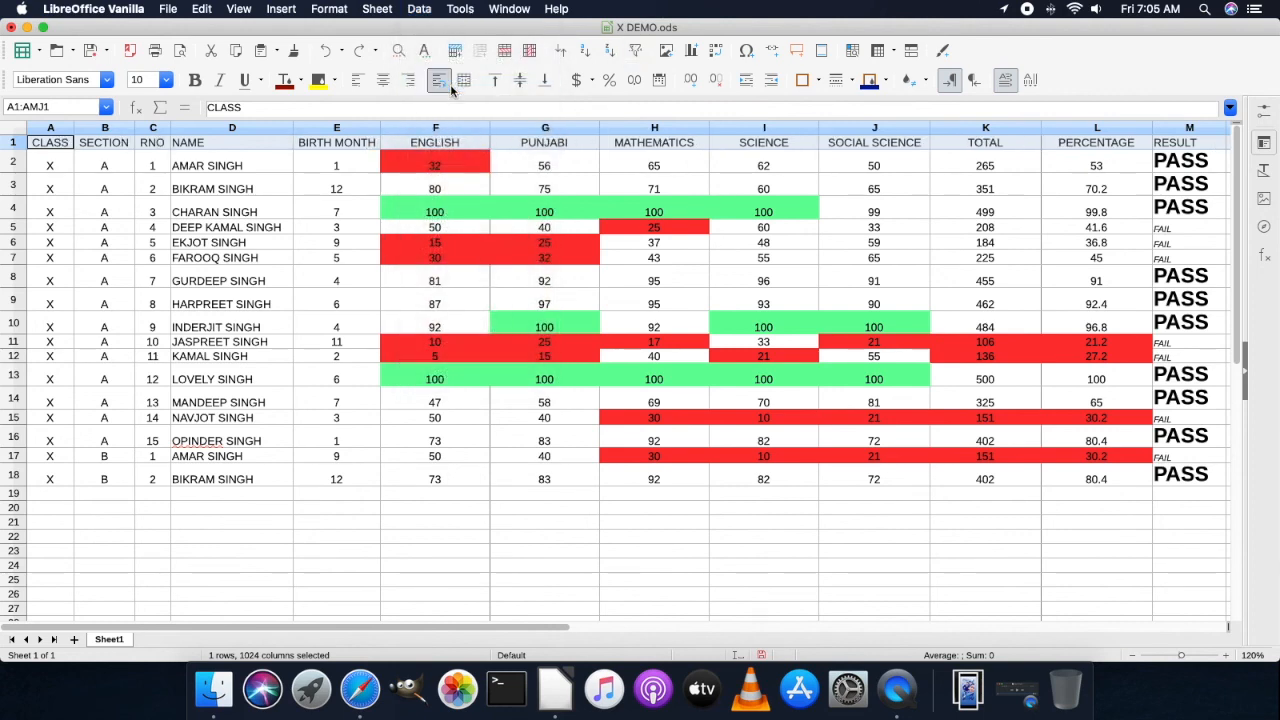
{"action": "left_click", "coordinate": [155, 146]}
{"action": "left_click", "coordinate": [18, 146]}
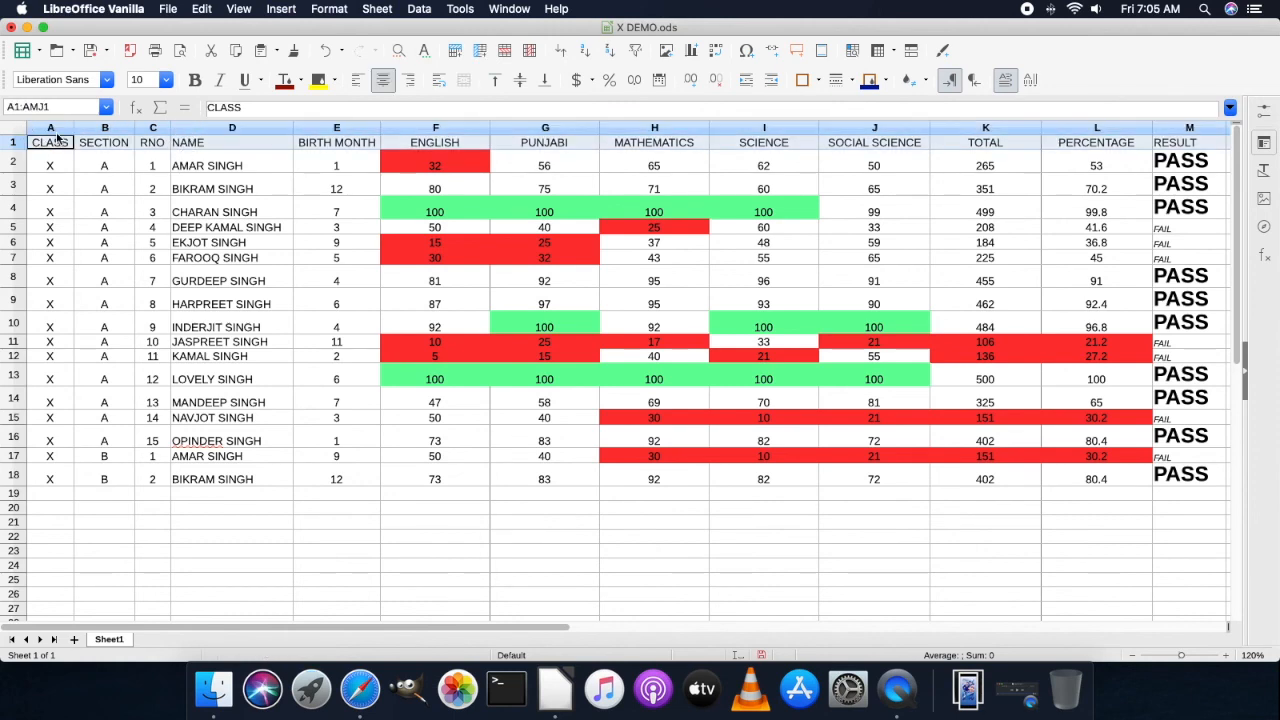
{"action": "left_click", "coordinate": [422, 10]}
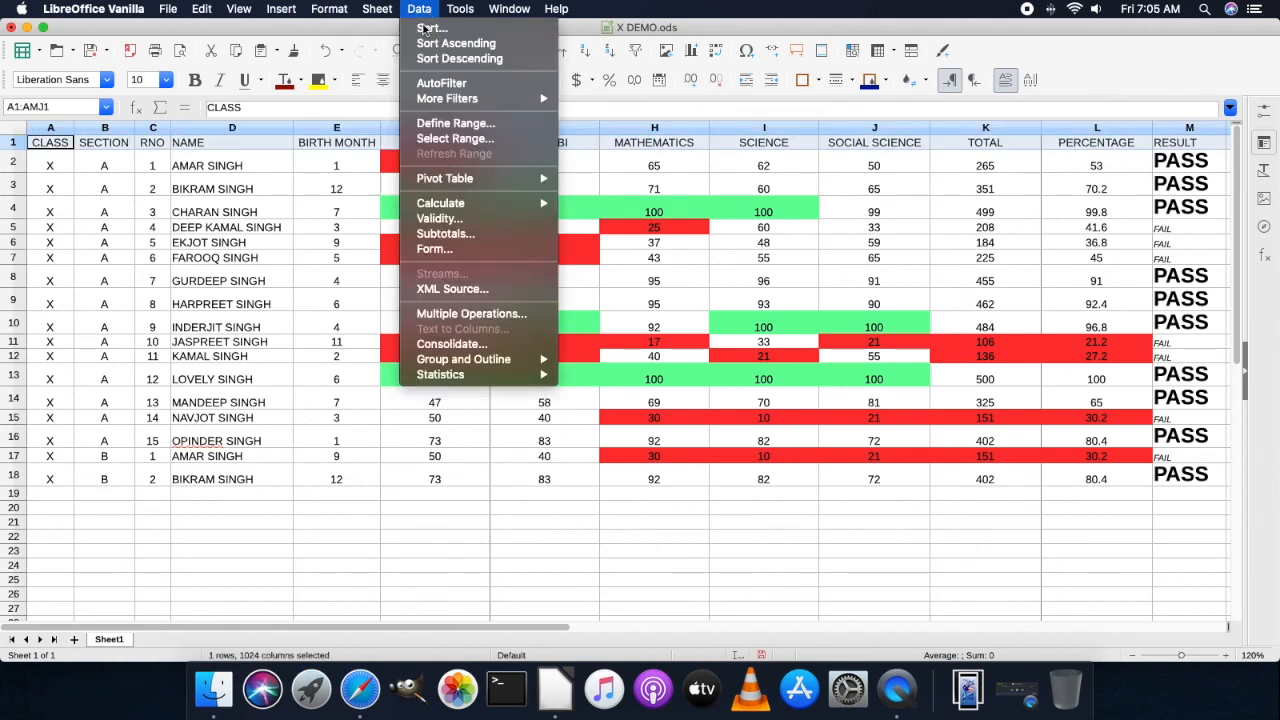
{"action": "left_click", "coordinate": [1088, 44]}
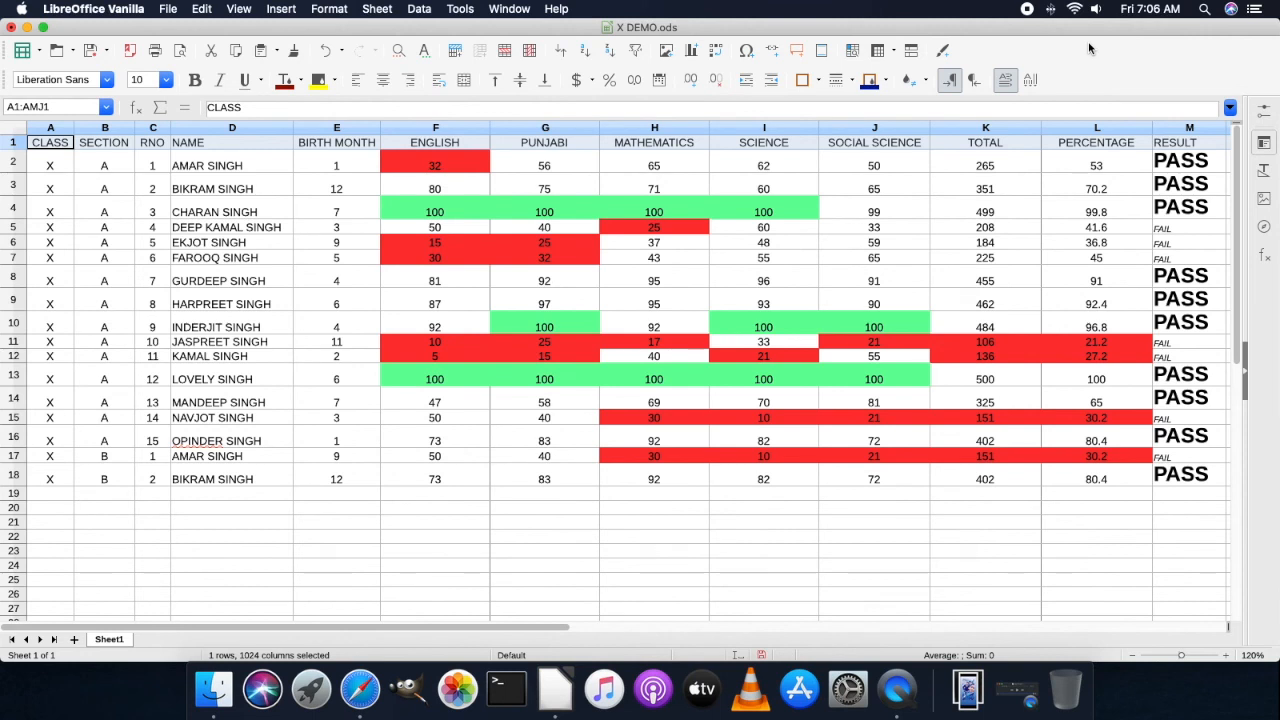